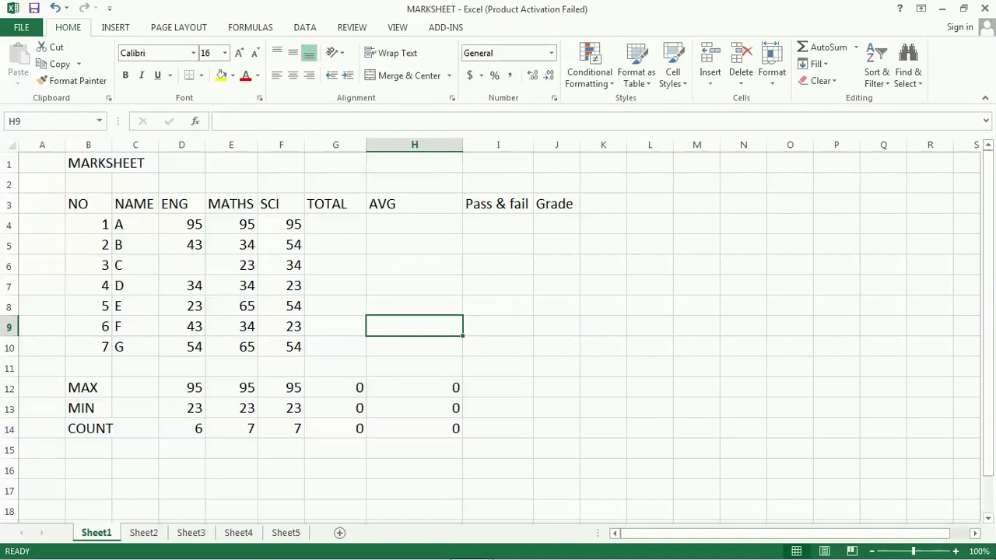
- Review the TOTAL, AVG, Pass & fail and Grade column headers
{"action": "left_click", "coordinate": [321, 265]}
{"action": "left_click", "coordinate": [412, 264]}
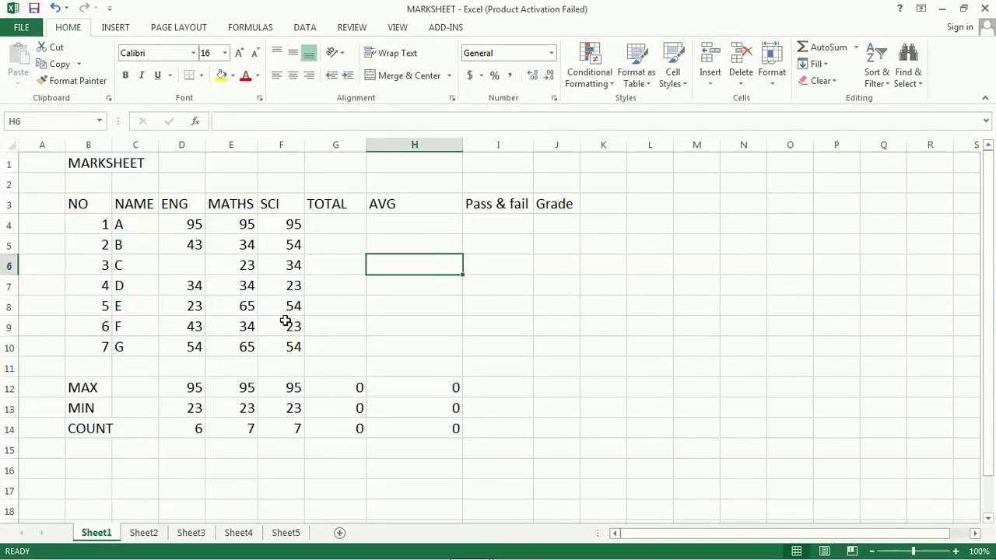
{"action": "left_click", "coordinate": [325, 204]}
{"action": "left_click", "coordinate": [391, 200]}
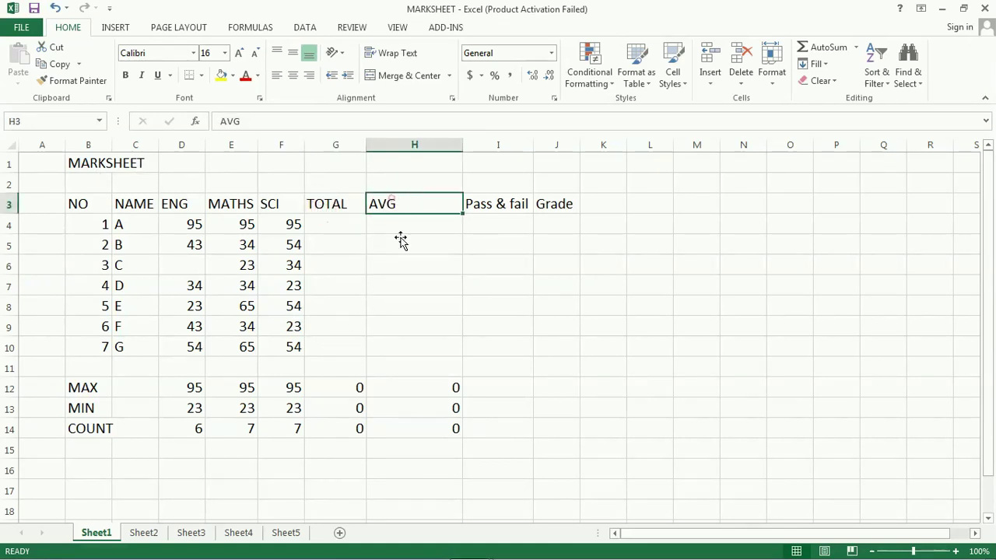
{"action": "left_click", "coordinate": [501, 205]}
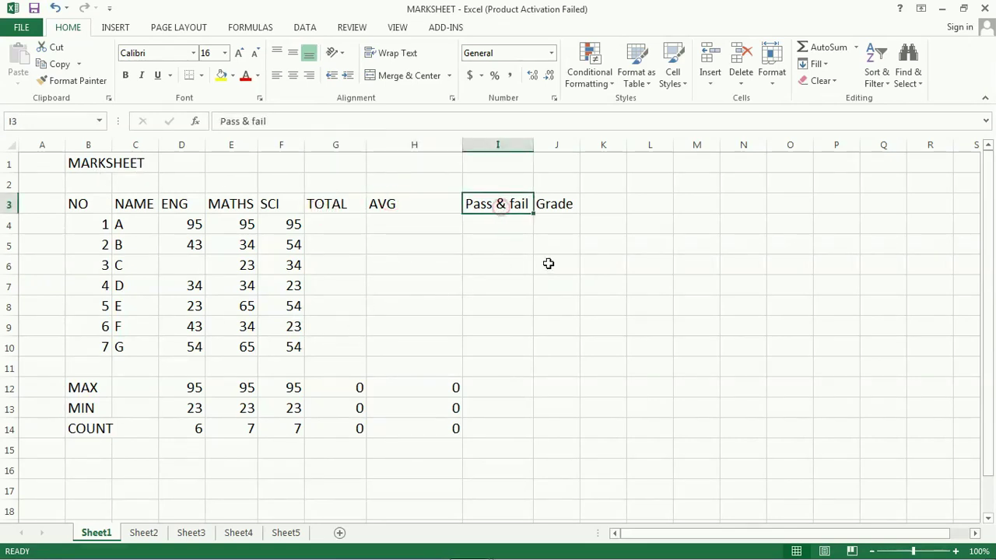
{"action": "left_click", "coordinate": [551, 203]}
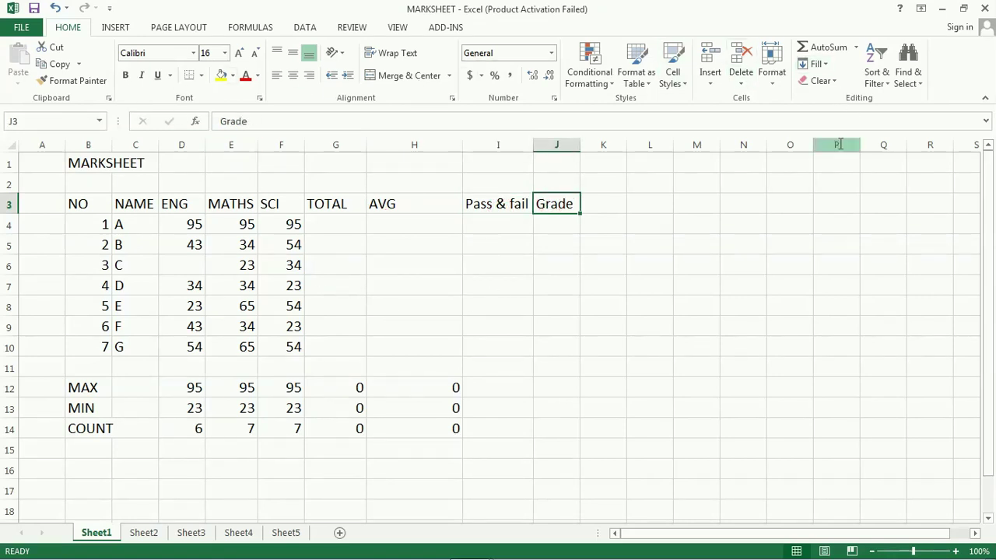
{"action": "left_click", "coordinate": [336, 323]}
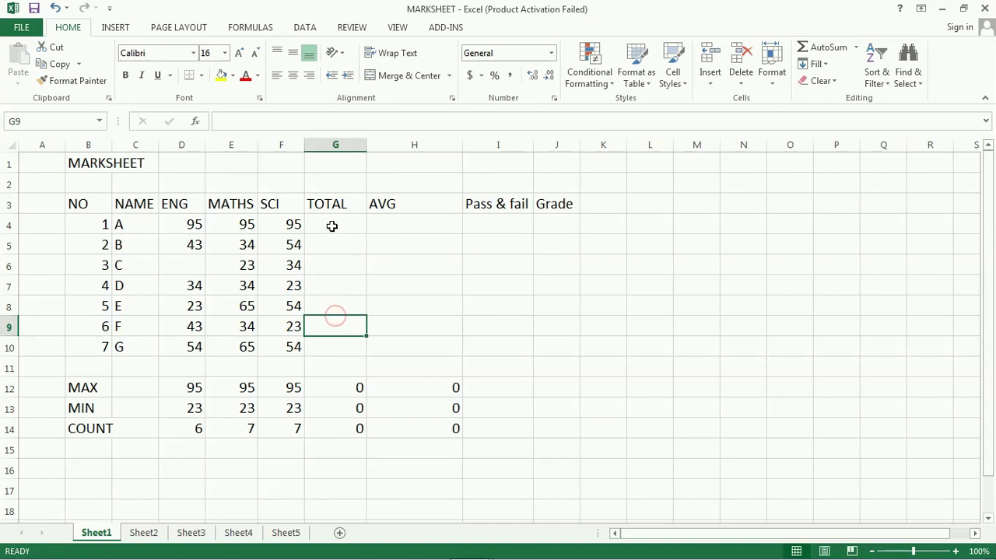
- Total student A's marks in G4 with =SUM(D4:F4), giving 285, and fill down to G10
{"action": "left_click", "coordinate": [323, 229]}
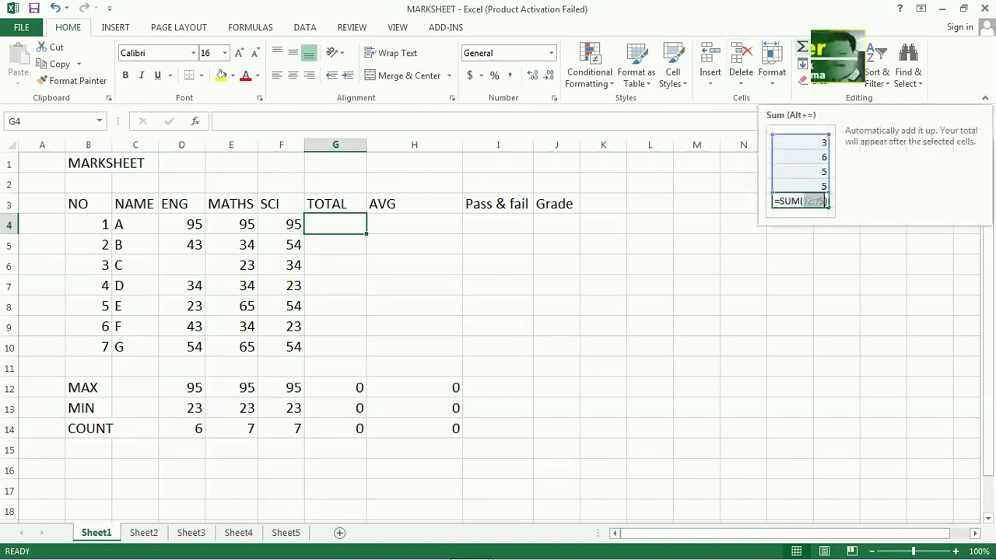
{"action": "left_click", "coordinate": [819, 48]}
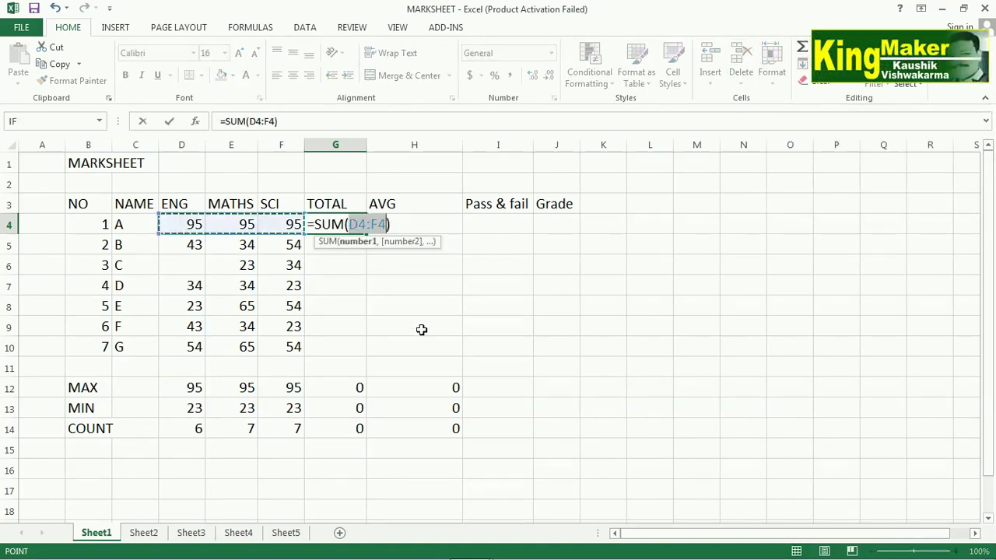
{"action": "key", "text": "Return"}
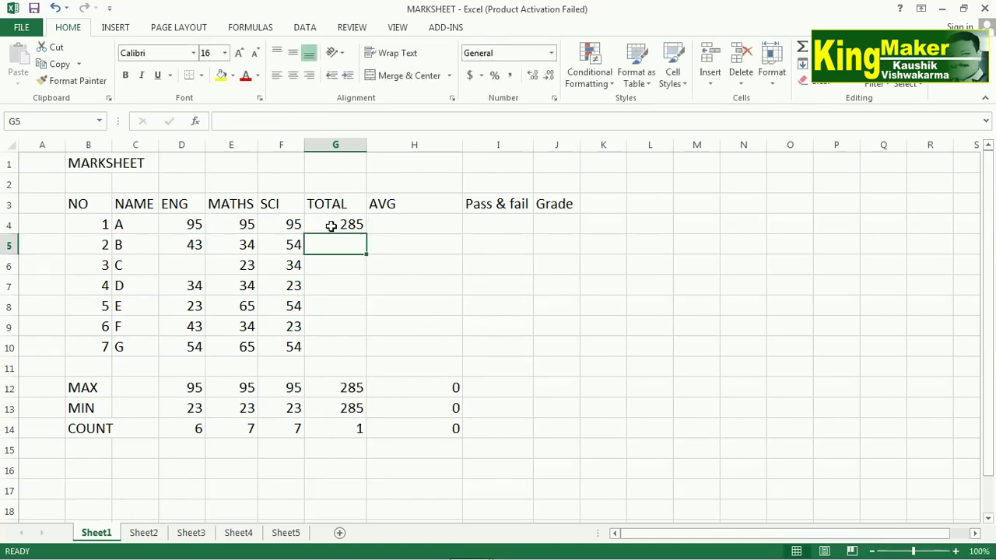
{"action": "left_click", "coordinate": [331, 225]}
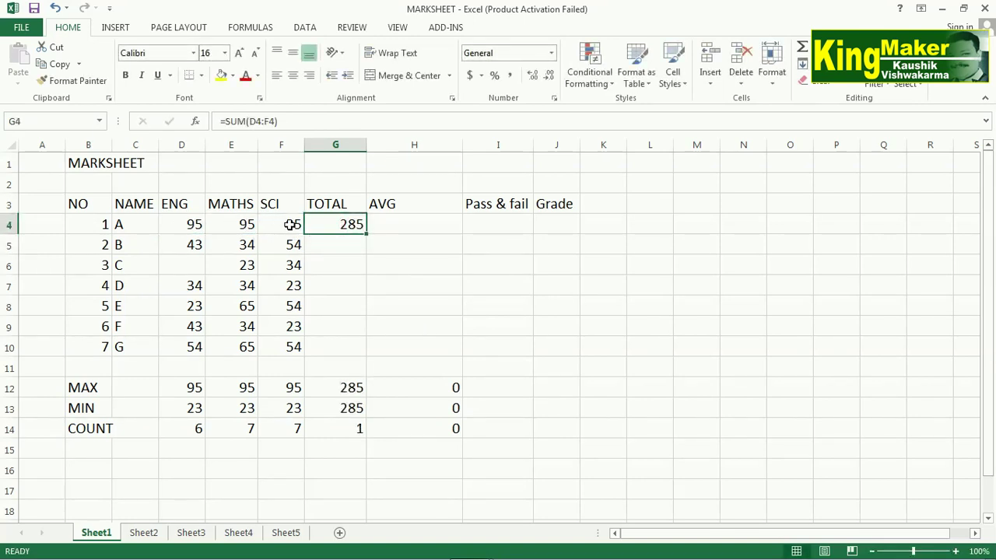
{"action": "left_click", "coordinate": [194, 225]}
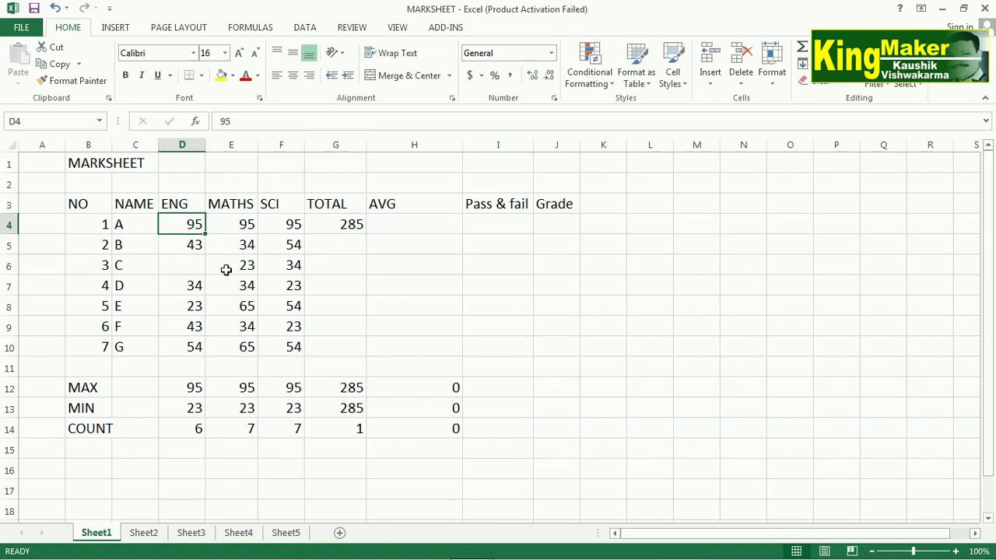
{"action": "left_click", "coordinate": [342, 225]}
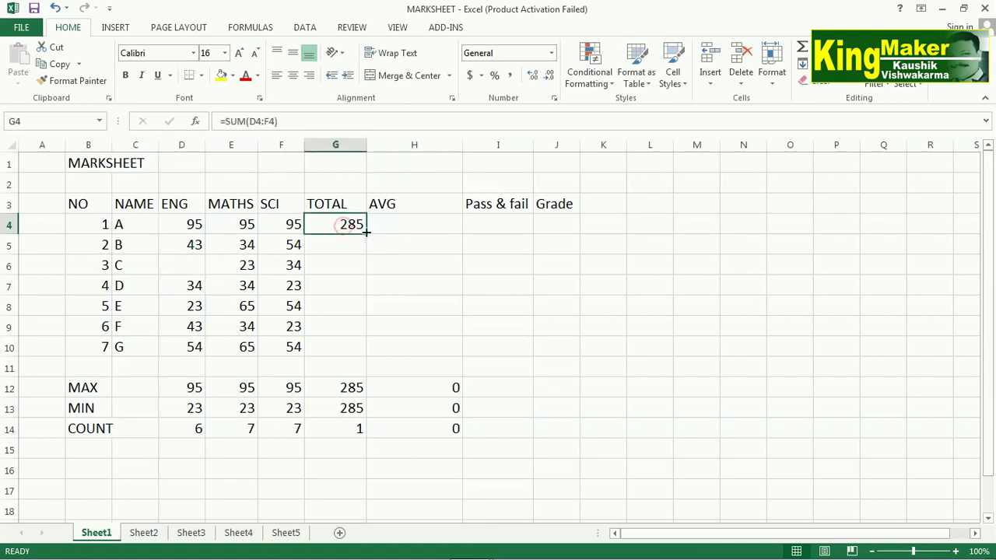
{"action": "left_click_drag", "start_coordinate": [366, 235], "coordinate": [369, 358]}
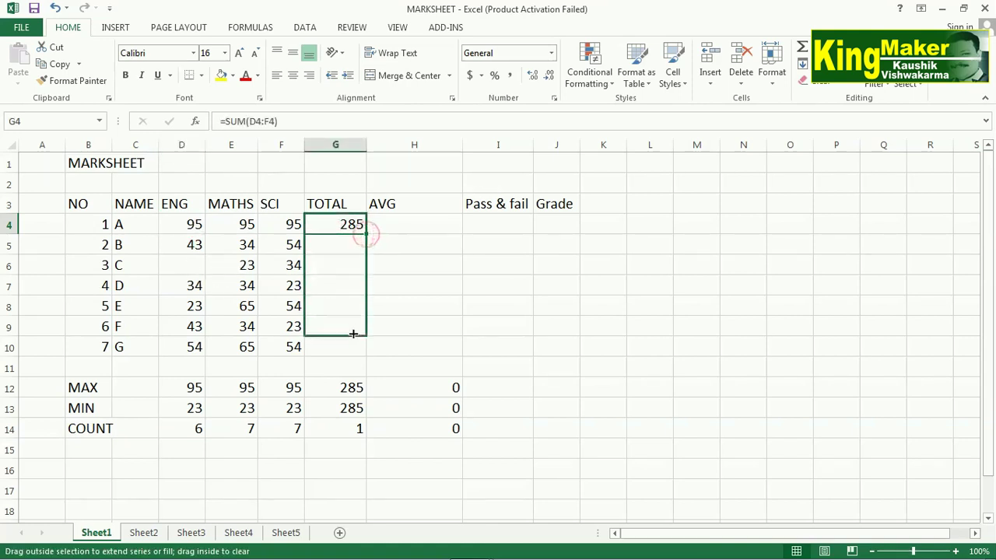
- Enter 50 for student B's ENG, MATHS and SCI marks, raising B's total to 150
{"action": "left_click", "coordinate": [336, 244]}
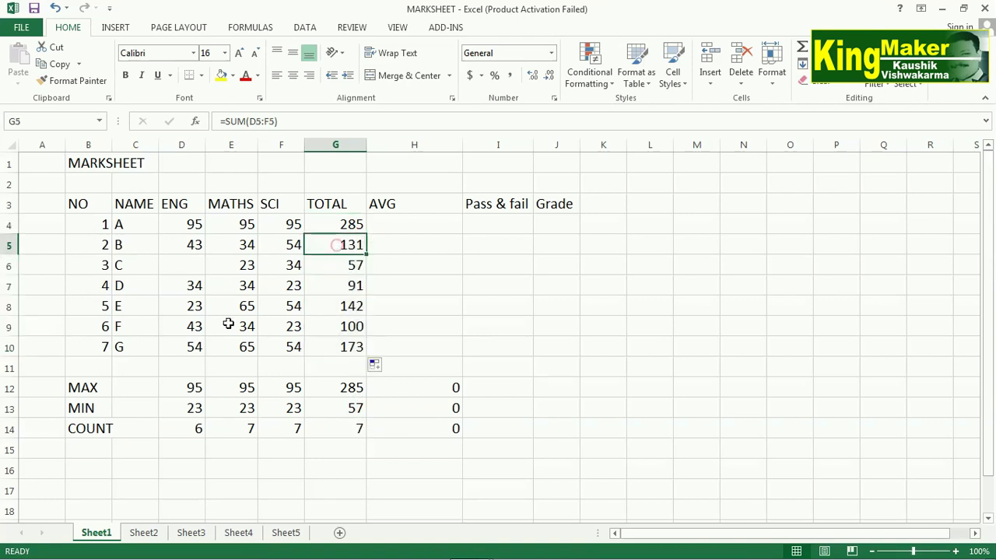
{"action": "left_click", "coordinate": [190, 244]}
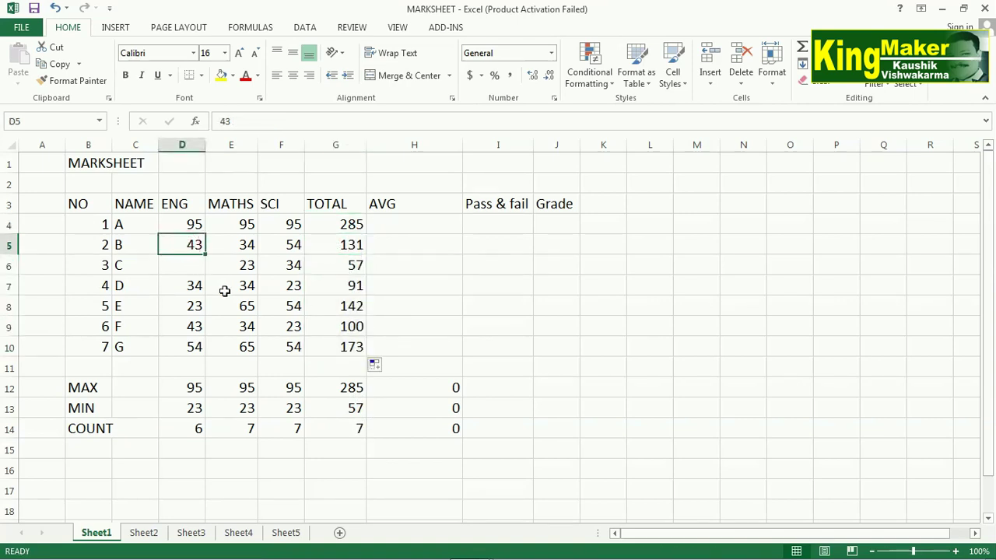
{"action": "type", "text": "50"}
{"action": "left_click", "coordinate": [246, 246]}
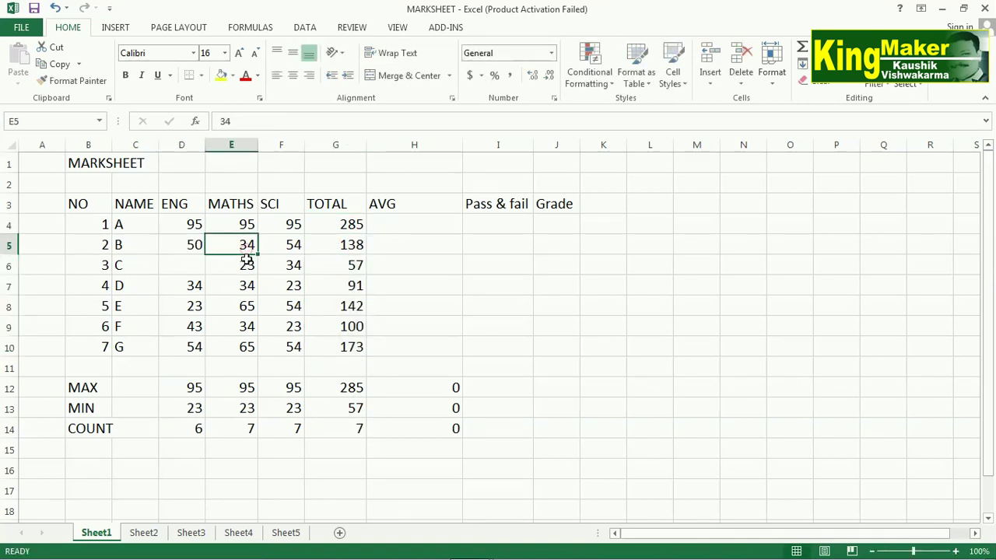
{"action": "type", "text": "5"}
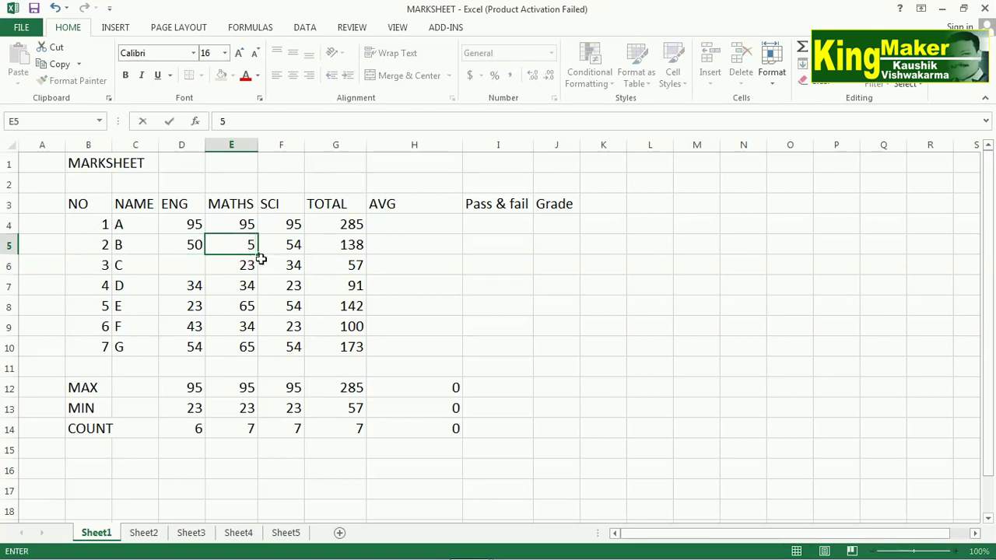
{"action": "type", "text": "0"}
{"action": "left_click", "coordinate": [291, 249]}
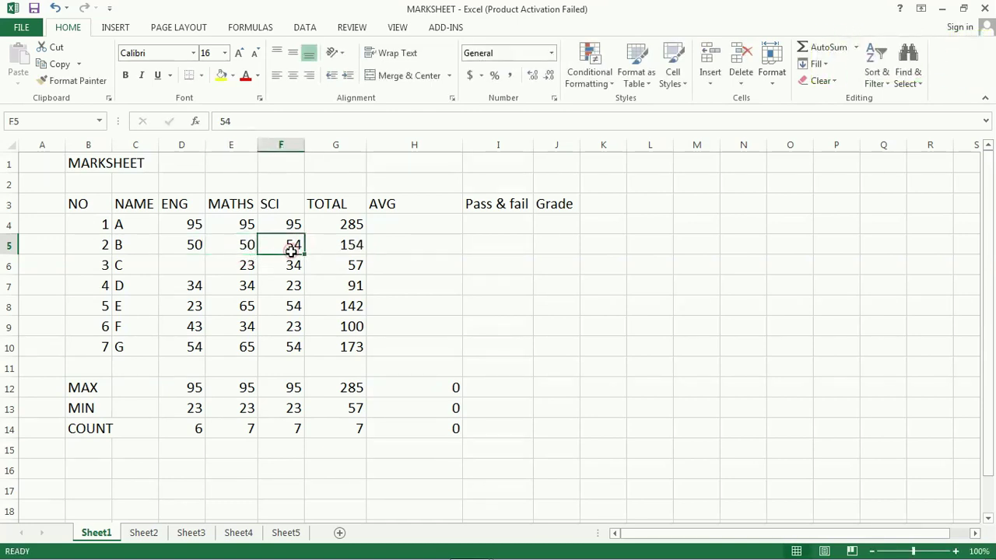
{"action": "type", "text": "50"}
{"action": "left_click", "coordinate": [335, 267]}
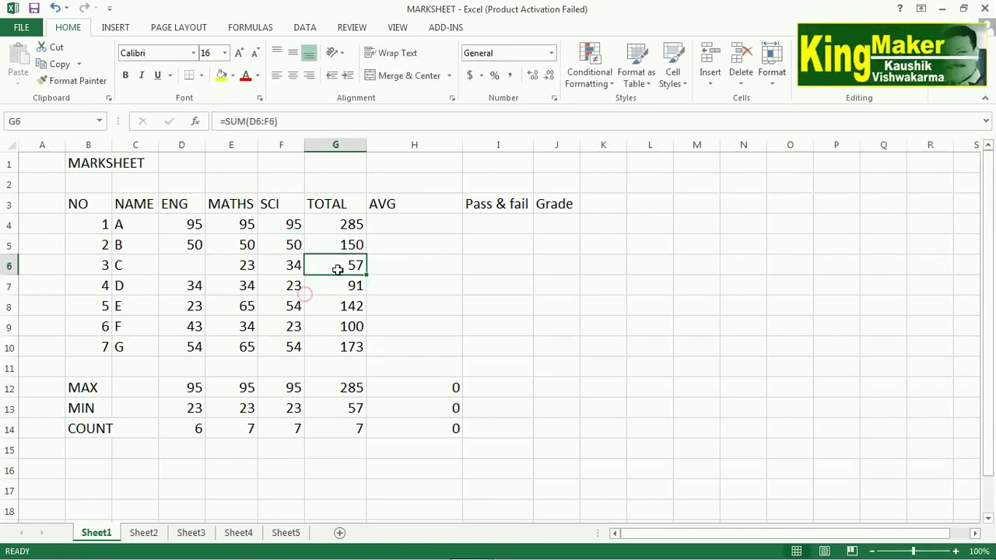
{"action": "left_click", "coordinate": [194, 244]}
{"action": "left_click", "coordinate": [237, 244]}
{"action": "left_click", "coordinate": [284, 244]}
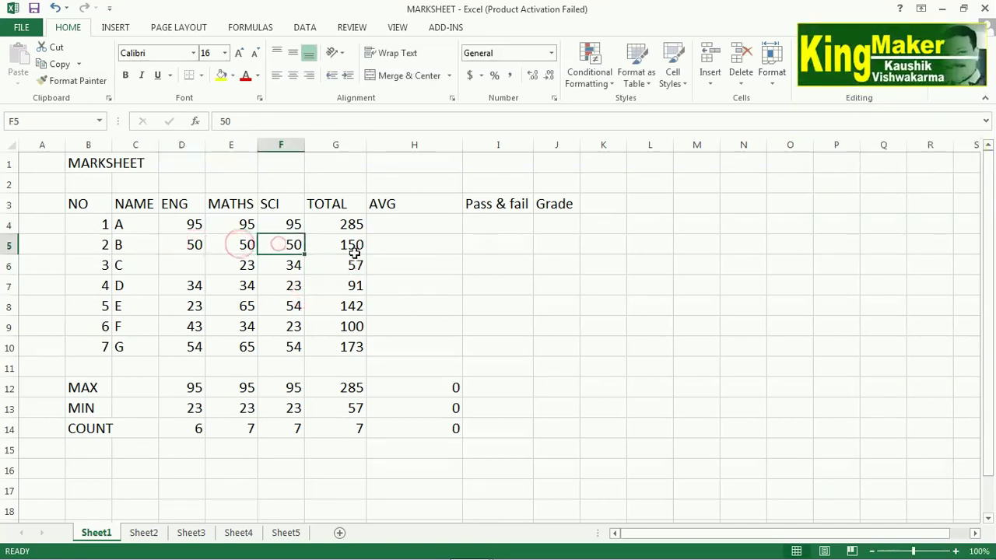
{"action": "left_click", "coordinate": [400, 226]}
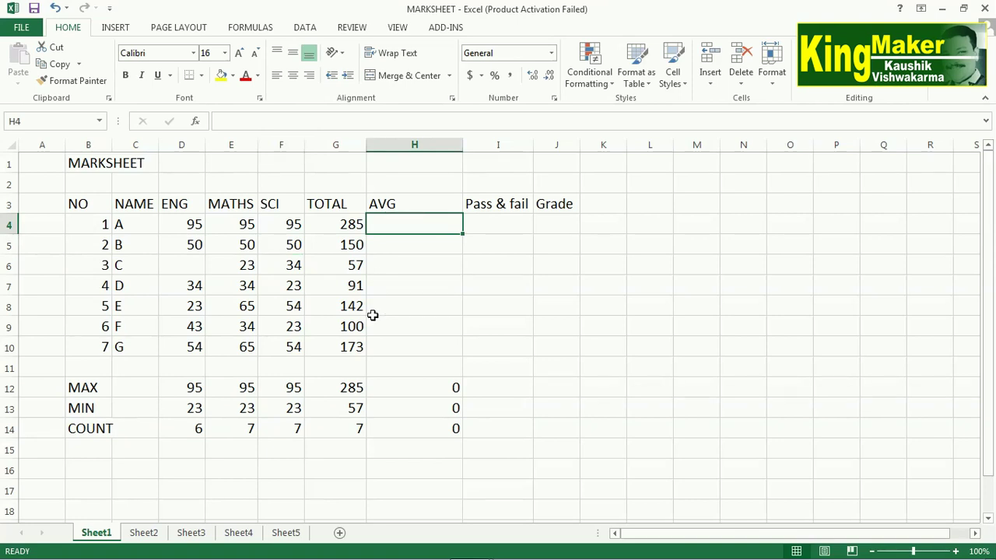
- Find and select the AVERAGE function in the Insert Function list
{"action": "left_click", "coordinate": [196, 122]}
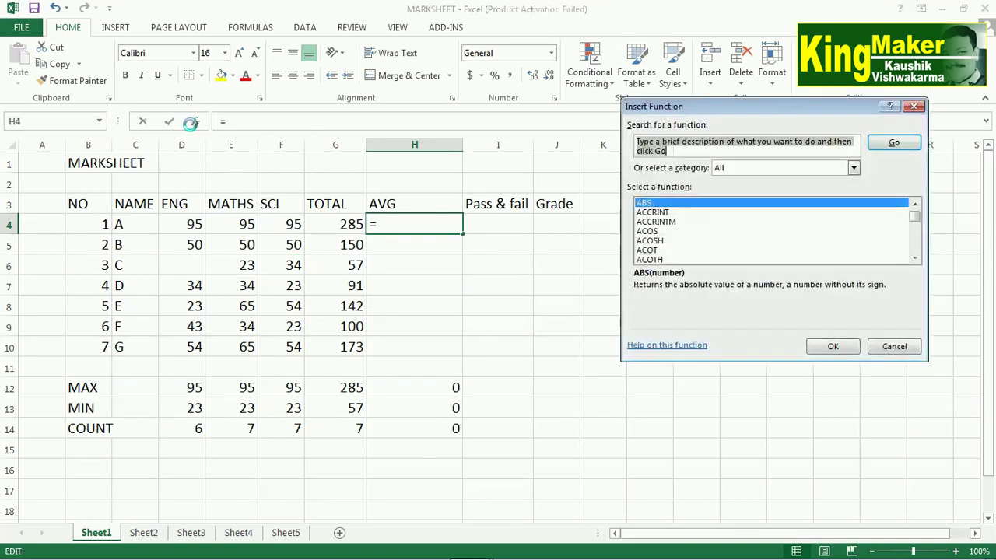
{"action": "left_click", "coordinate": [650, 204]}
{"action": "key", "text": "Down"}
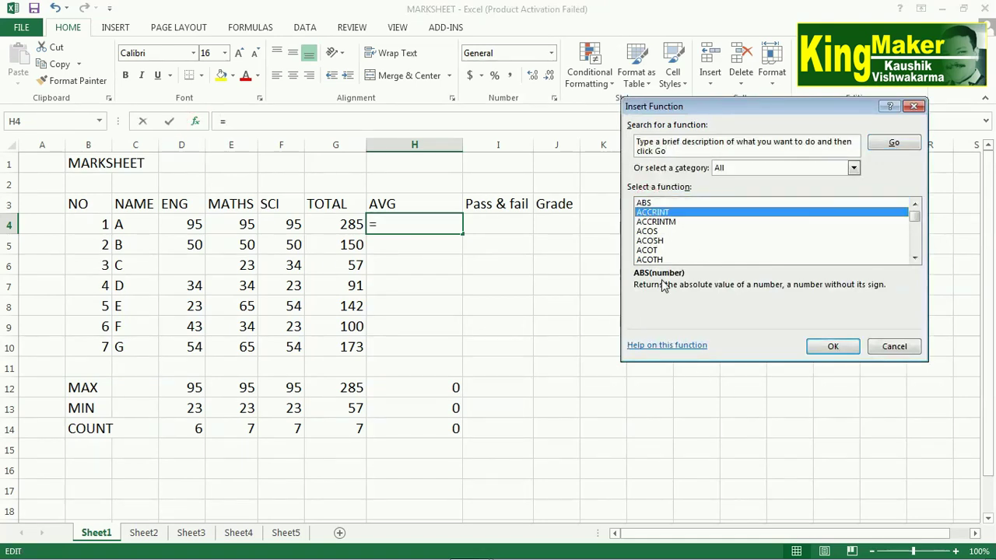
{"action": "left_click", "coordinate": [915, 258]}
{"action": "left_click", "coordinate": [916, 259]}
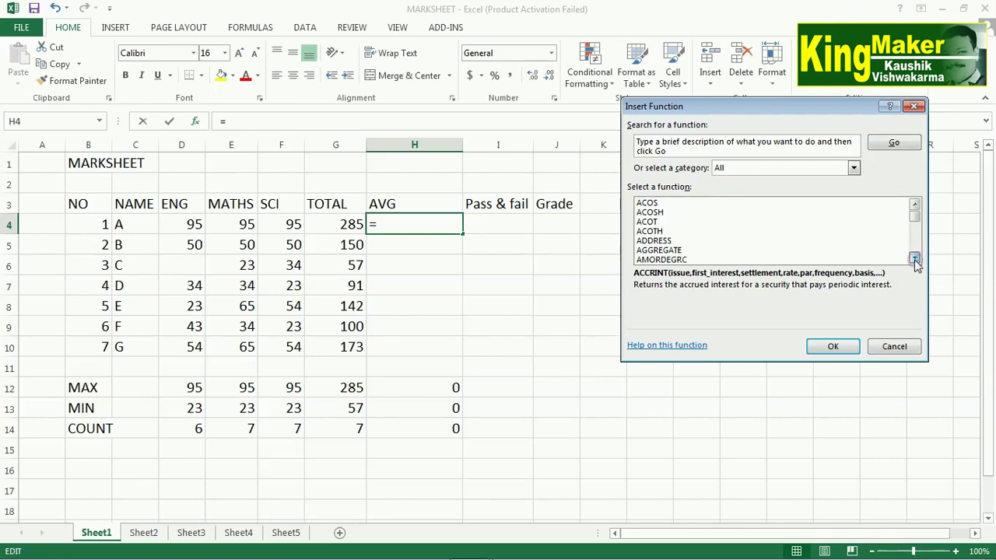
{"action": "left_click", "coordinate": [915, 259]}
{"action": "left_click", "coordinate": [915, 258]}
{"action": "left_click", "coordinate": [914, 259]}
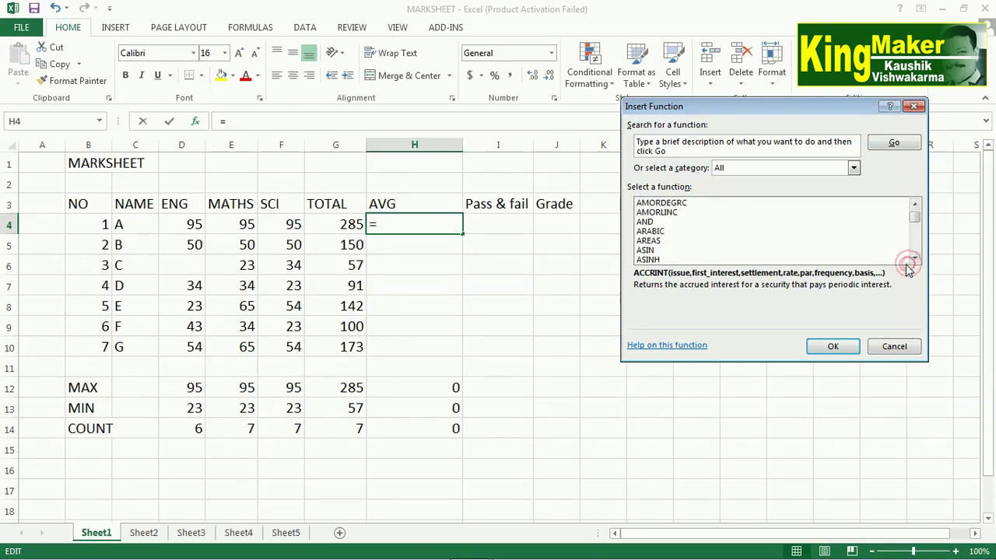
{"action": "left_click", "coordinate": [915, 259]}
{"action": "left_click", "coordinate": [915, 259]}
{"action": "left_click", "coordinate": [916, 258]}
{"action": "left_click", "coordinate": [915, 259]}
{"action": "left_click_drag", "start_coordinate": [915, 223], "coordinate": [916, 208]}
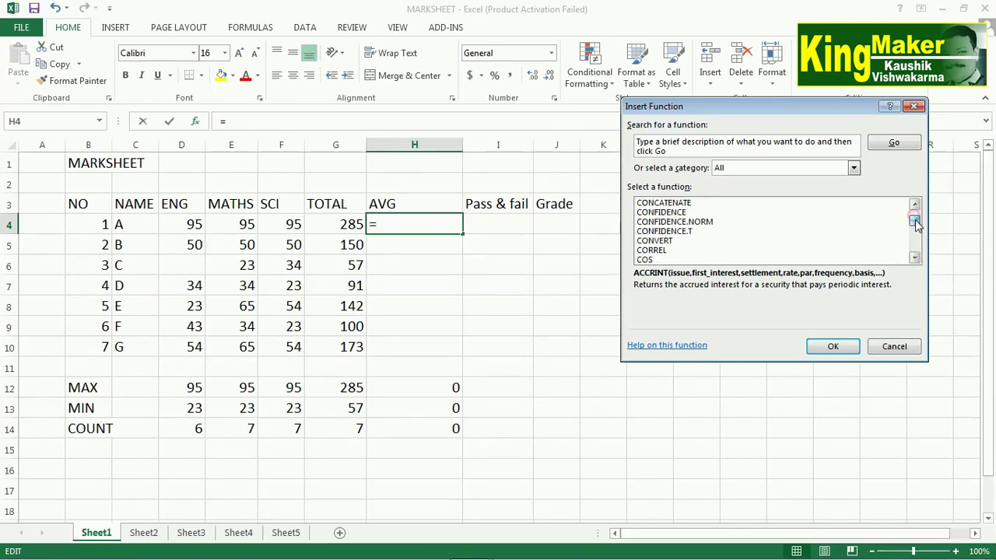
{"action": "left_click", "coordinate": [916, 259]}
{"action": "left_click", "coordinate": [915, 259]}
{"action": "left_click", "coordinate": [915, 258]}
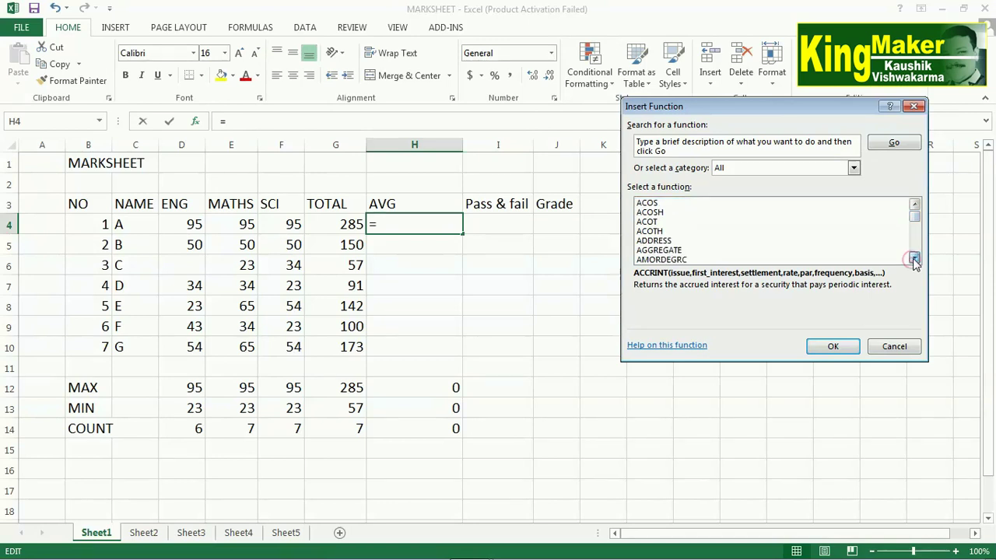
{"action": "left_click", "coordinate": [915, 258]}
{"action": "left_click", "coordinate": [916, 258]}
{"action": "left_click", "coordinate": [916, 259]}
{"action": "left_click", "coordinate": [916, 259]}
{"action": "left_click", "coordinate": [915, 258]}
{"action": "left_click", "coordinate": [915, 259]}
{"action": "left_click", "coordinate": [916, 259]}
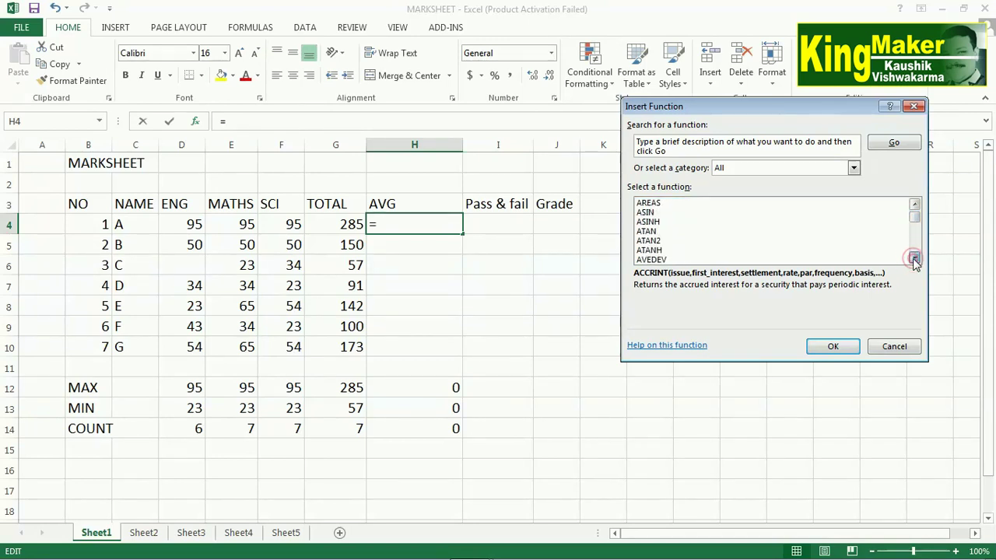
{"action": "left_click", "coordinate": [916, 258]}
{"action": "left_click", "coordinate": [915, 258]}
{"action": "left_click", "coordinate": [643, 250]}
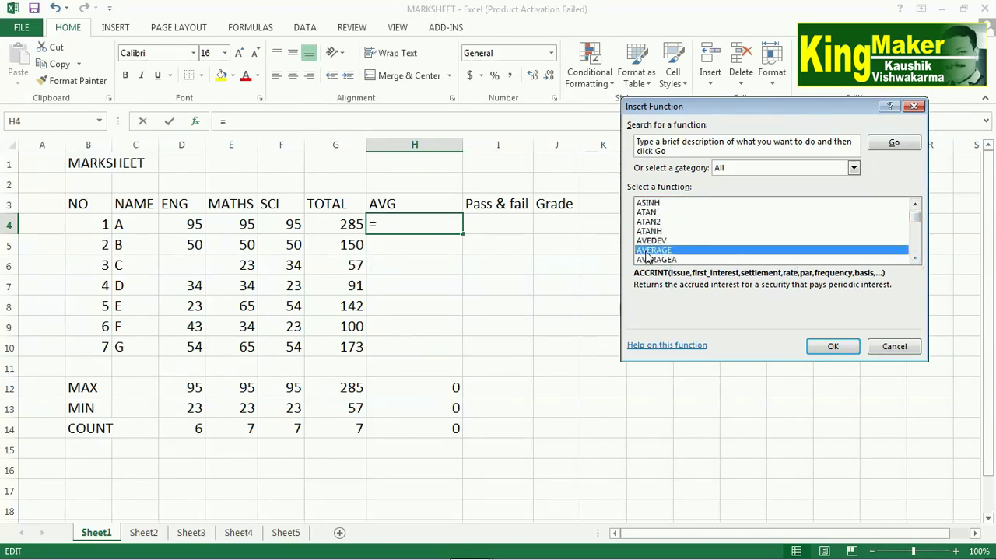
- Set AVERAGE's Number1 to D4:F4 so H4 shows 95
{"action": "left_click", "coordinate": [828, 349]}
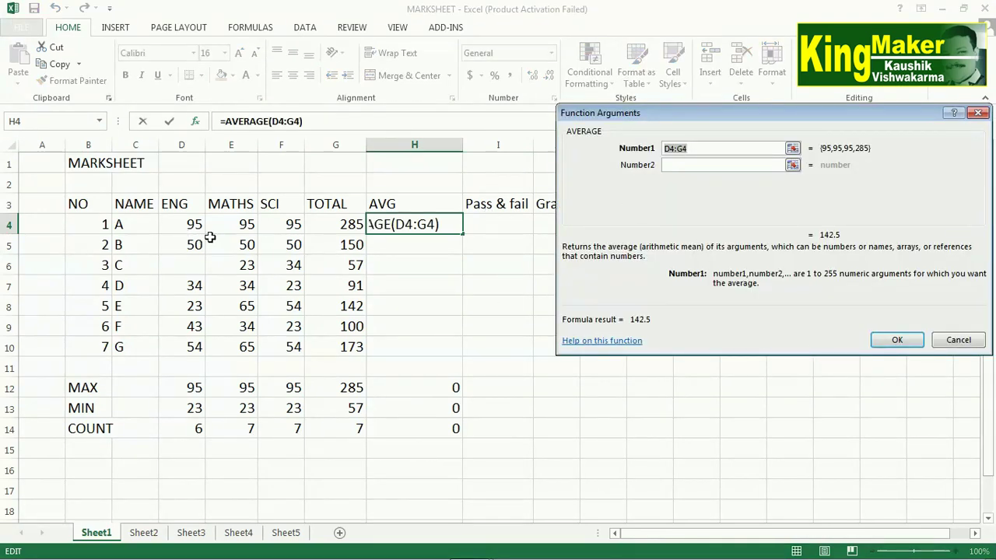
{"action": "left_click_drag", "start_coordinate": [187, 227], "coordinate": [265, 224]}
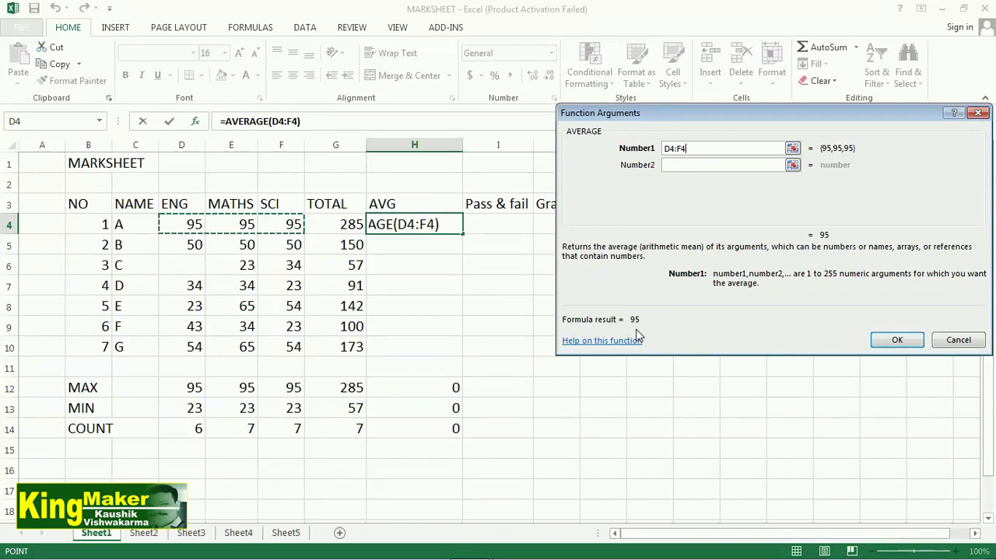
{"action": "left_click", "coordinate": [890, 340]}
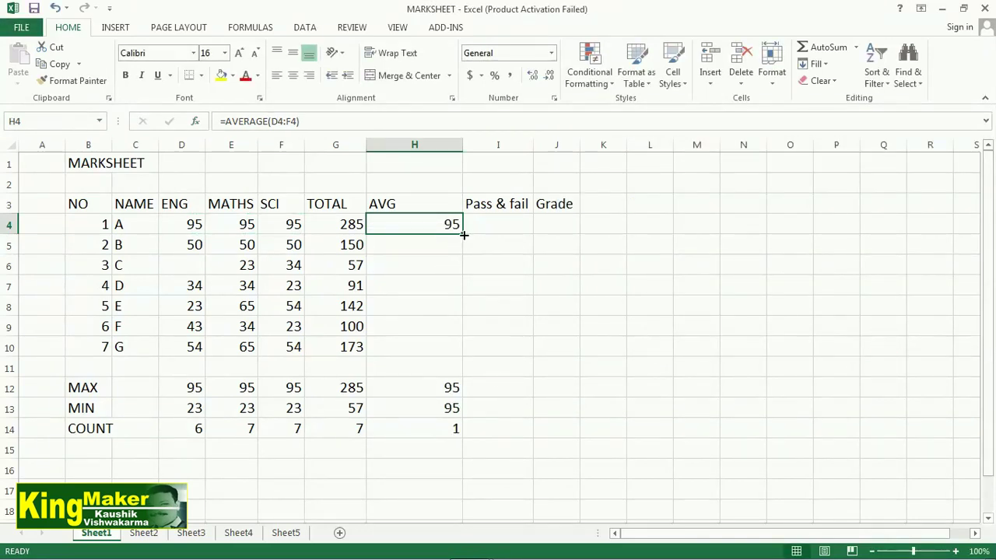
- Copy H4's AVERAGE formula down to H10, giving averages from 28.5 to 95
{"action": "left_click_drag", "start_coordinate": [463, 234], "coordinate": [450, 357]}
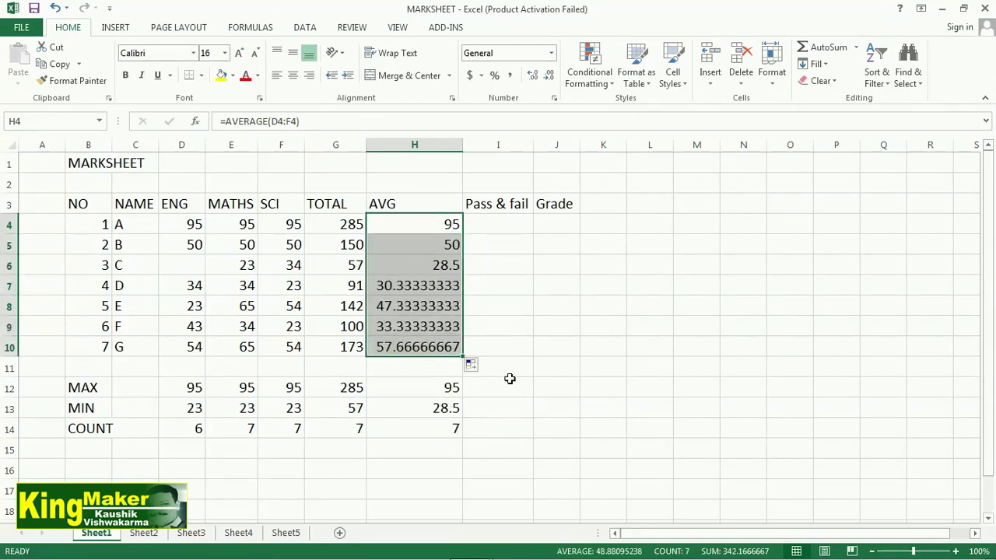
{"action": "left_click", "coordinate": [490, 221]}
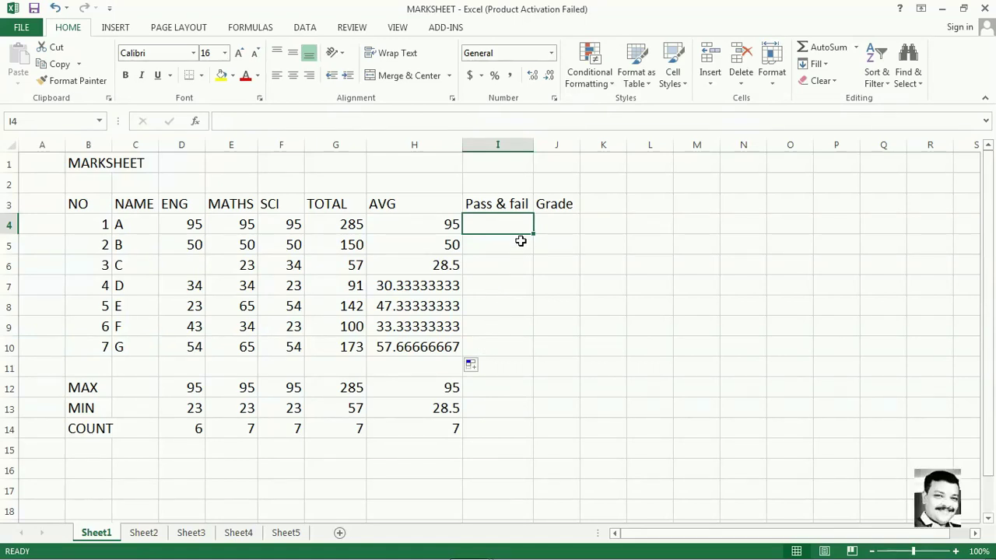
- Insert an empty IF function into I4 with its Function Arguments dialog open
{"action": "left_click", "coordinate": [243, 122]}
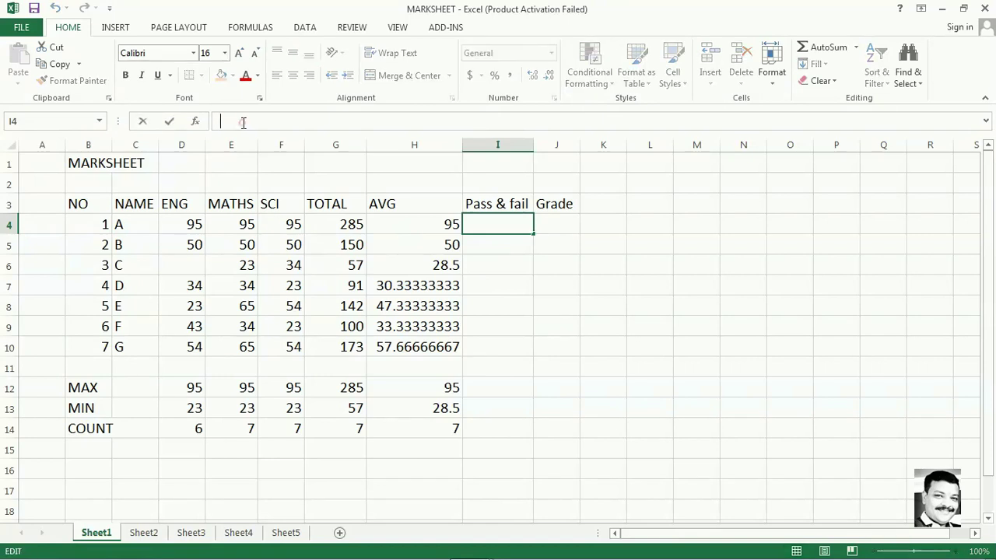
{"action": "left_click", "coordinate": [196, 123]}
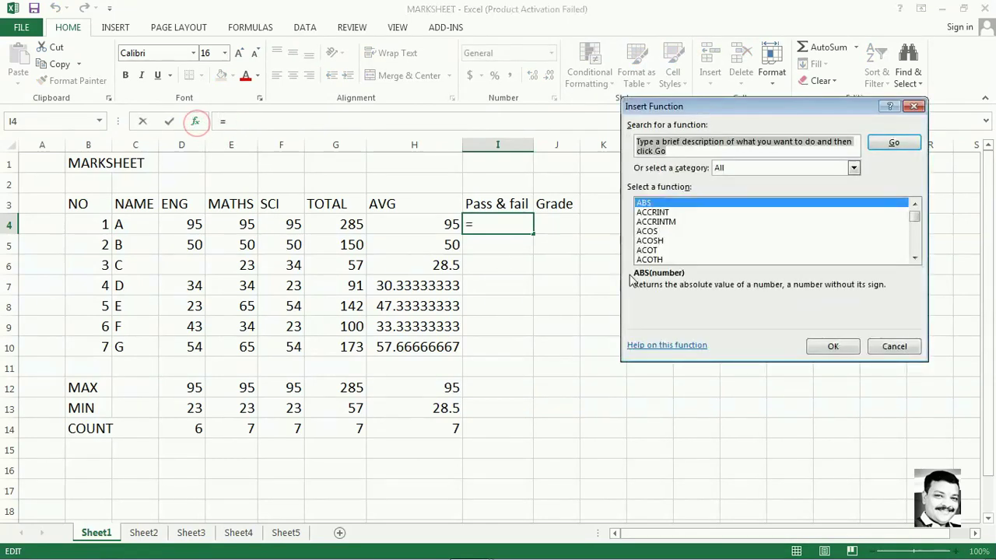
{"action": "left_click", "coordinate": [651, 206]}
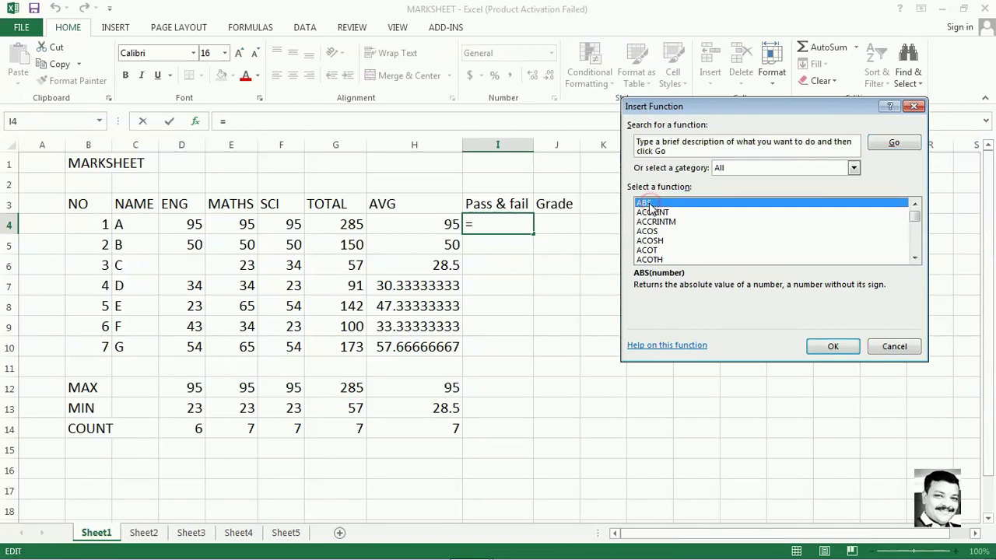
{"action": "key", "text": "i"}
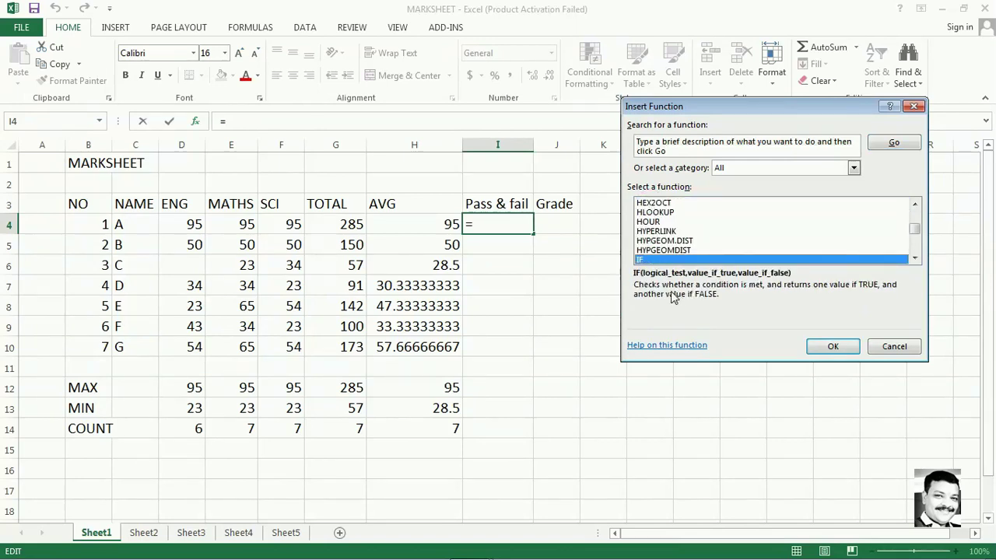
{"action": "left_click", "coordinate": [829, 346]}
{"action": "left_click", "coordinate": [885, 187]}
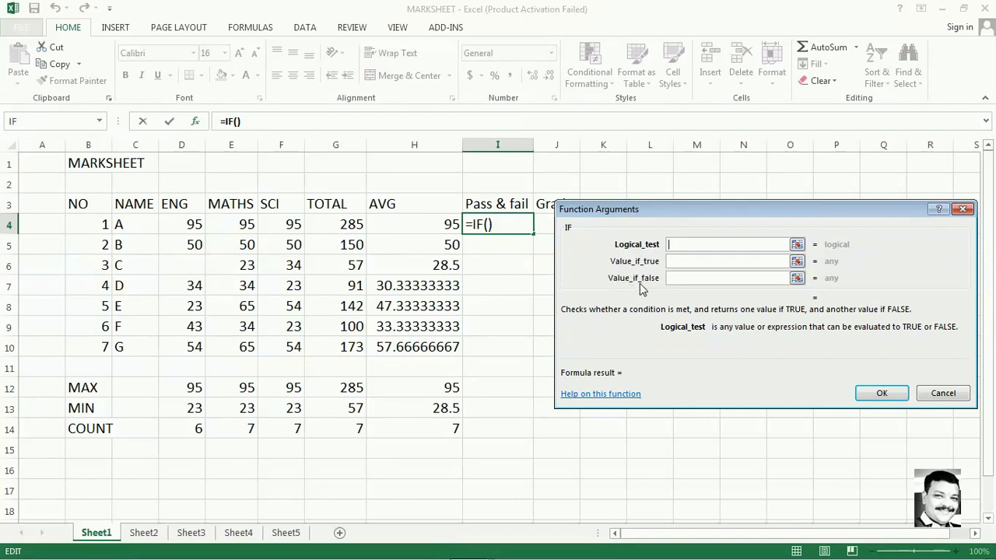
- Enter the IF logical test and(d4>=35,E4>=35,f4>=35) for cell I4
{"action": "left_click", "coordinate": [681, 244]}
{"action": "type", "text": "an"}
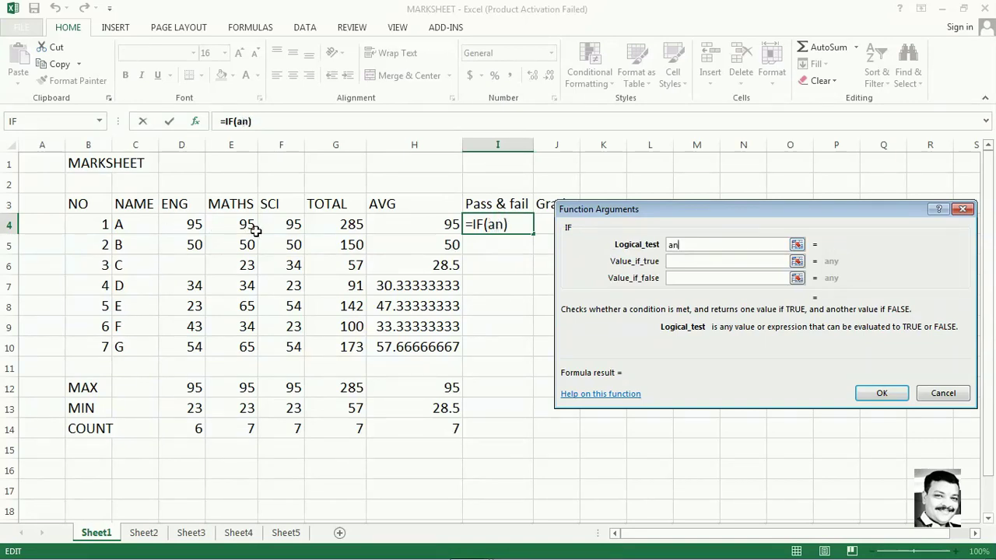
{"action": "type", "text": "d"}
{"action": "type", "text": "("}
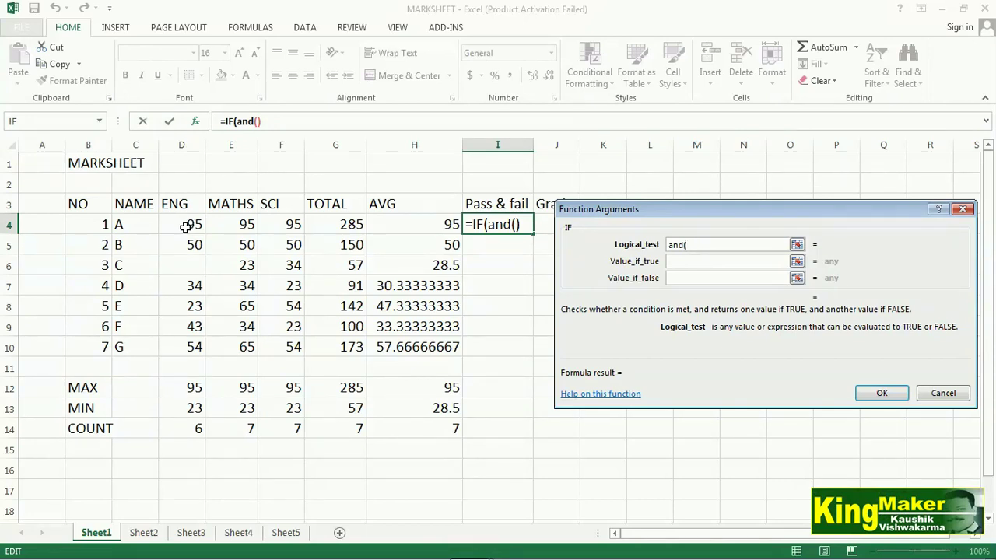
{"action": "type", "text": "d4"}
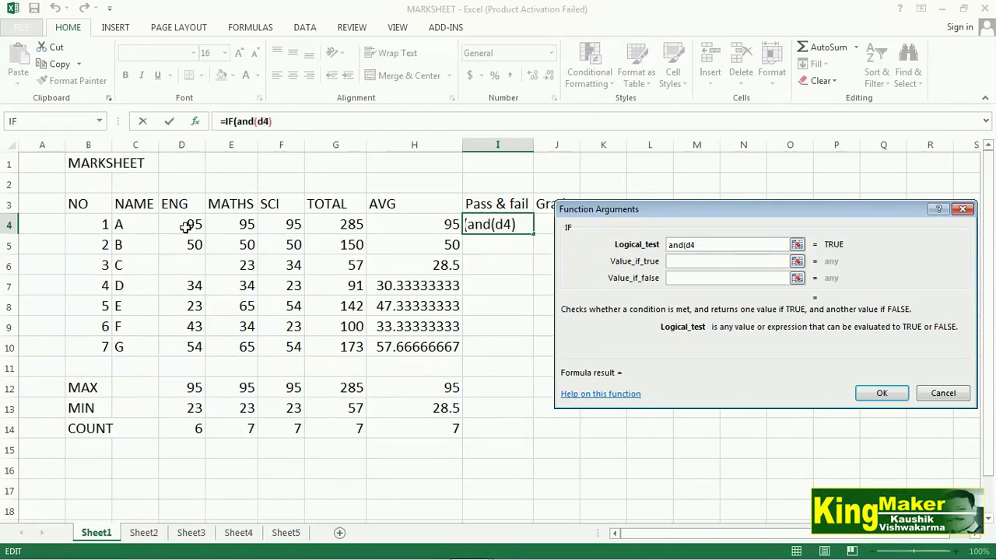
{"action": "type", "text": ">="}
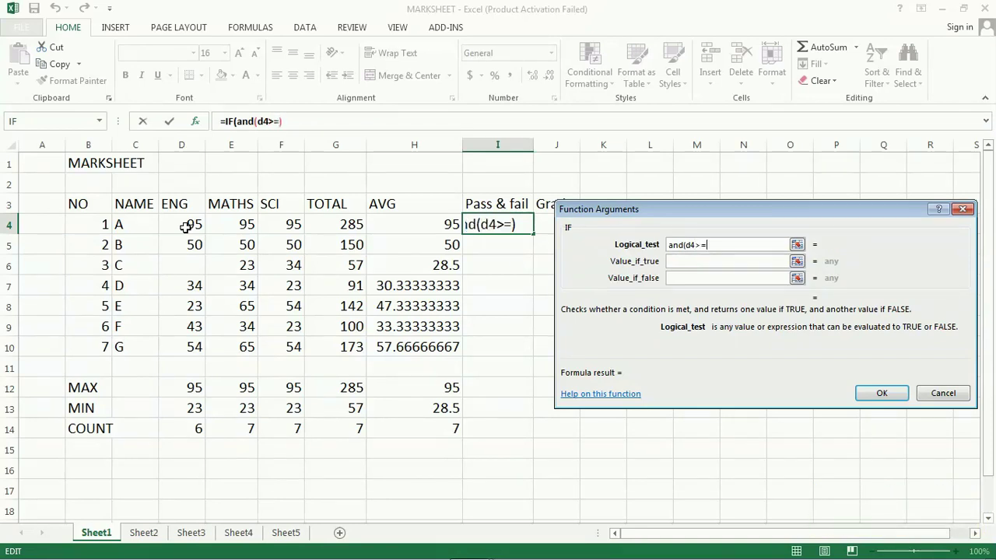
{"action": "type", "text": "35,E4"}
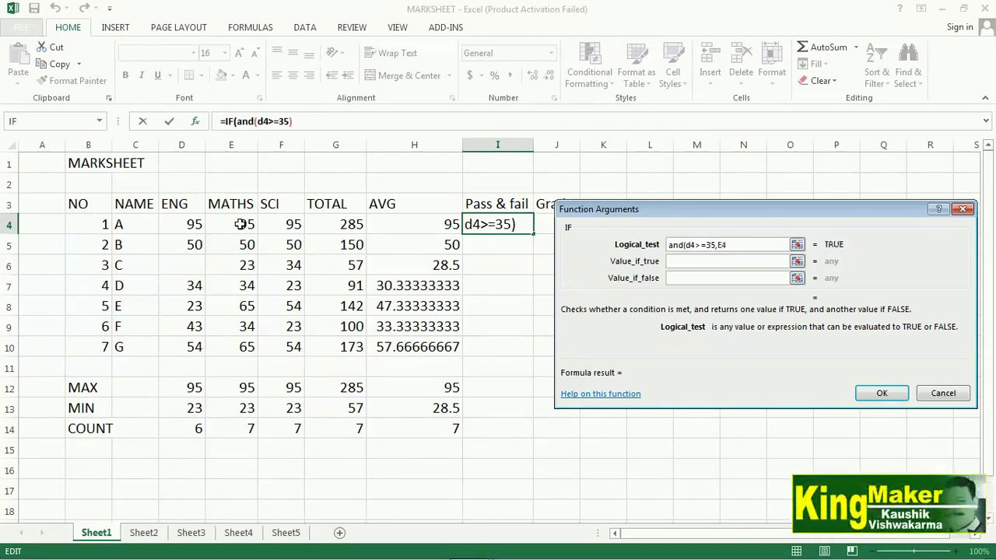
{"action": "left_click", "coordinate": [241, 224]}
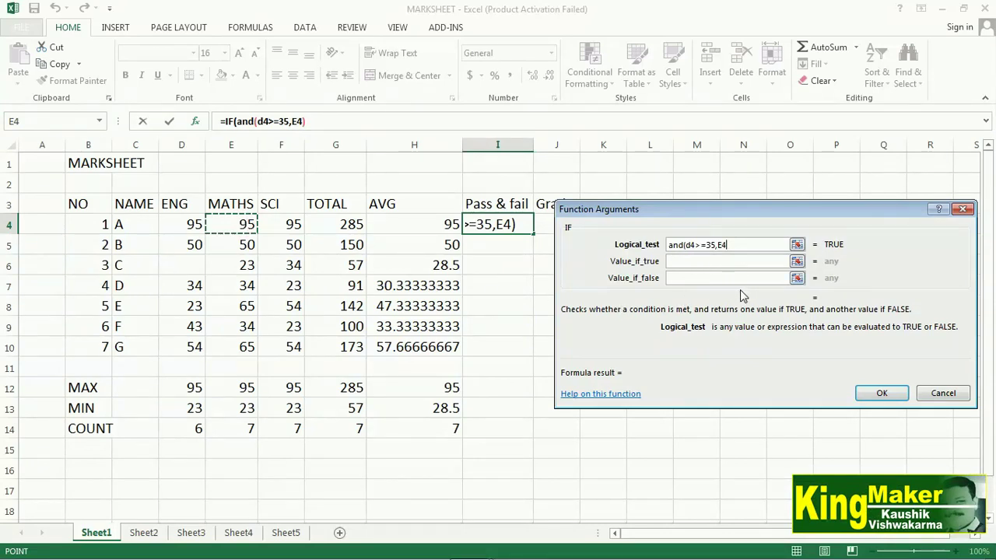
{"action": "type", "text": ">="}
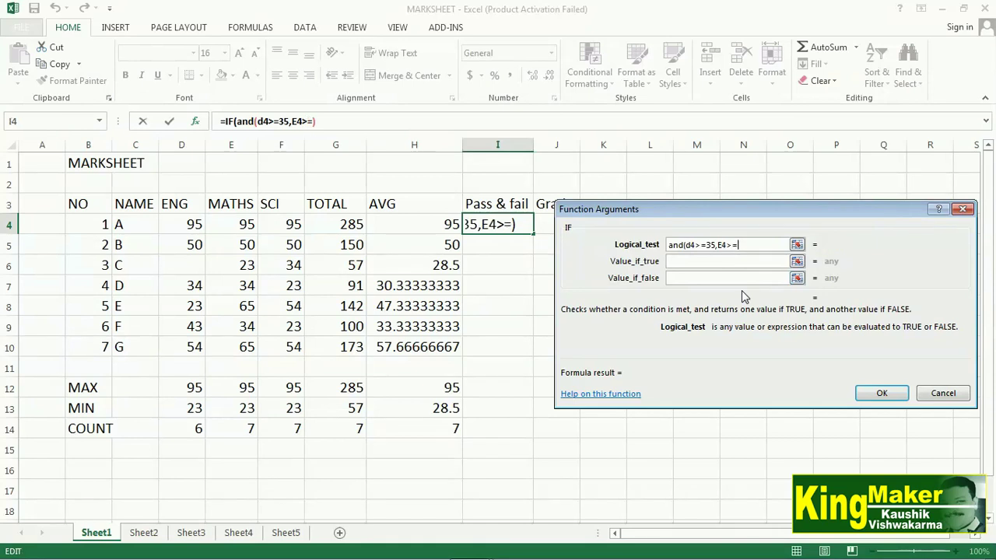
{"action": "type", "text": "35"}
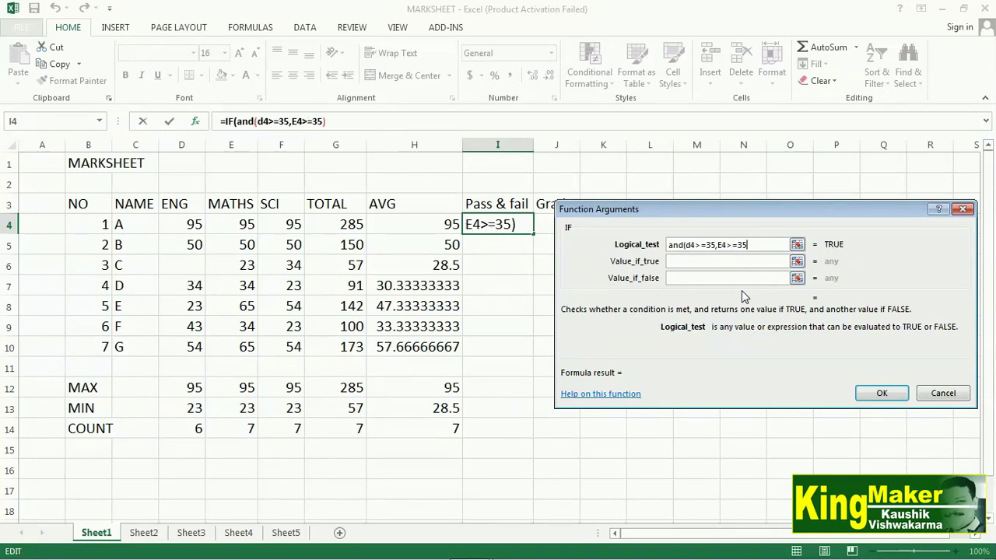
{"action": "type", "text": ","}
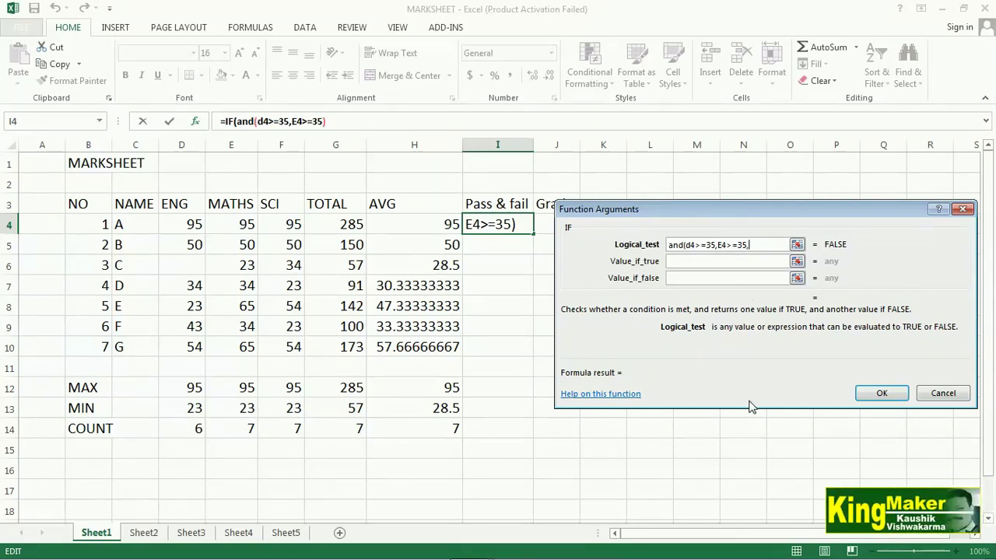
{"action": "type", "text": "f4"}
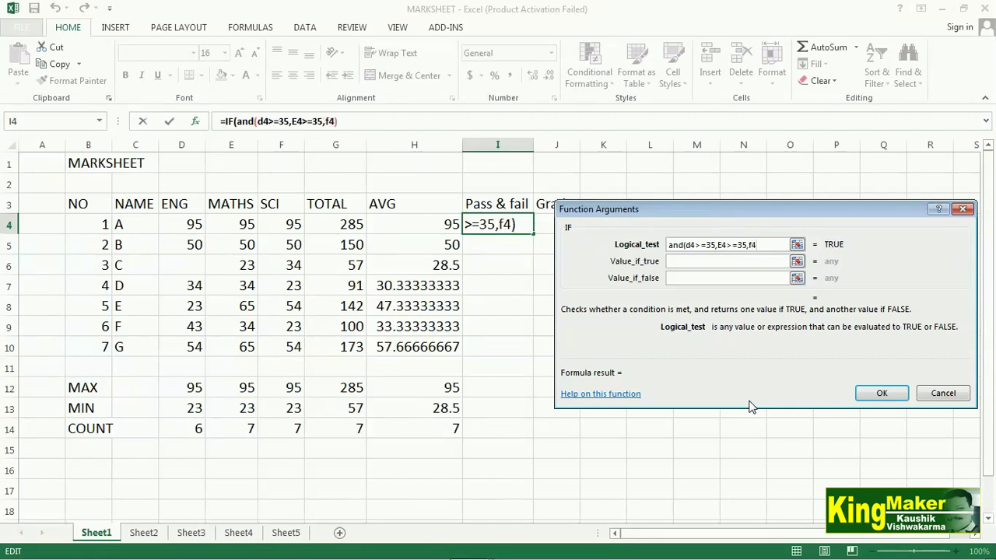
{"action": "type", "text": ">=3"}
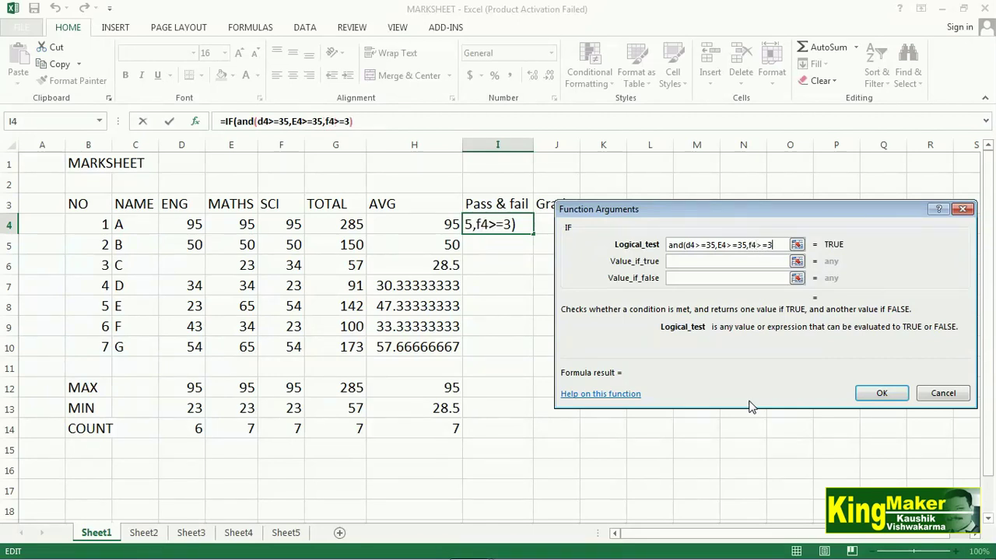
{"action": "type", "text": "5"}
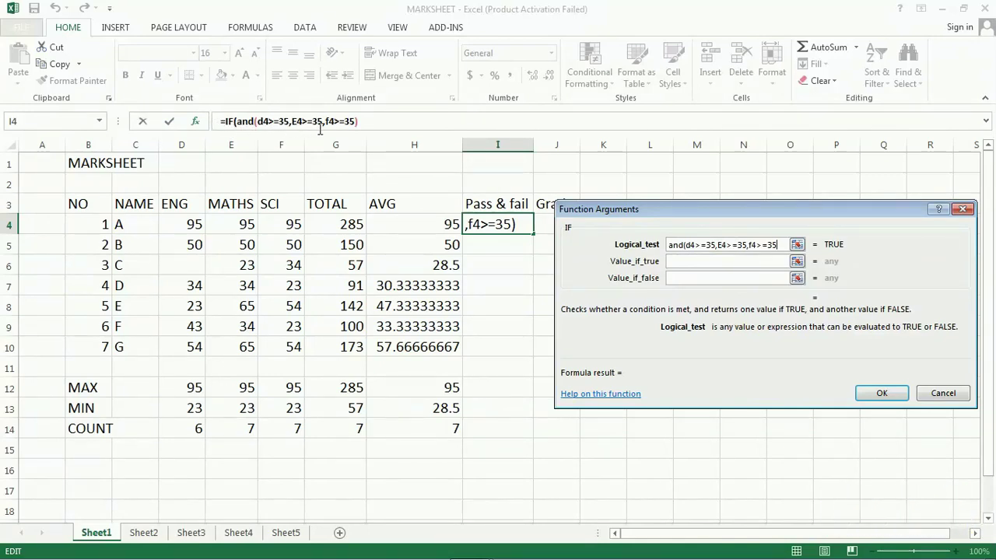
- Set the IF to return "PASS" when true and "FAIL" when false
{"action": "left_click", "coordinate": [675, 260]}
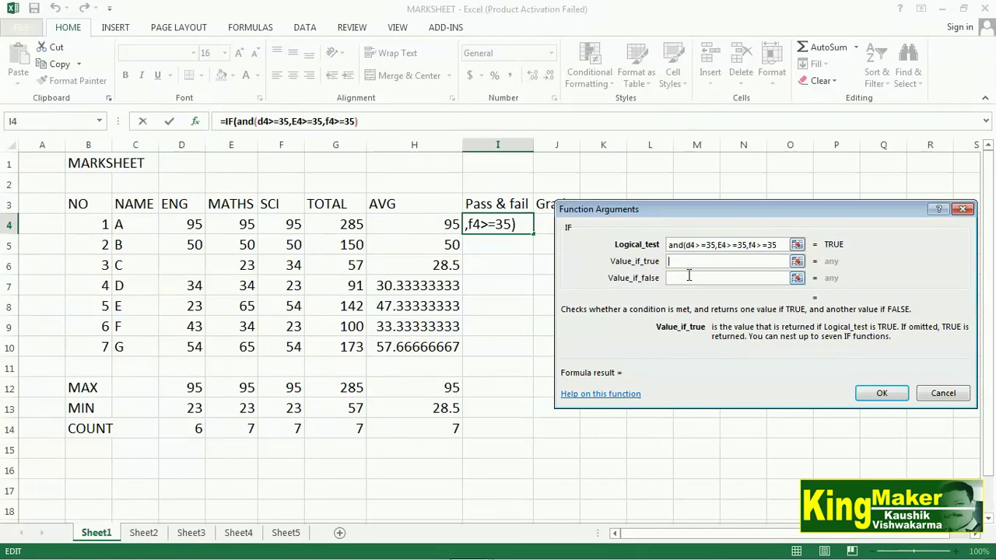
{"action": "key", "text": "Caps_Lock"}
{"action": "type", "text": "PADD"}
{"action": "key", "text": "BackSpace"}
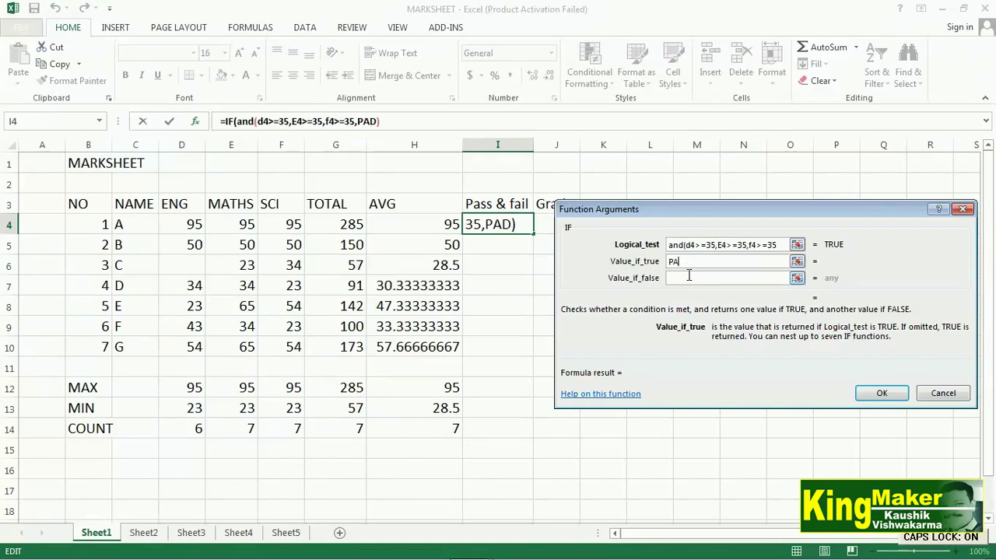
{"action": "type", "text": "SS"}
{"action": "key", "text": "Caps_Lock"}
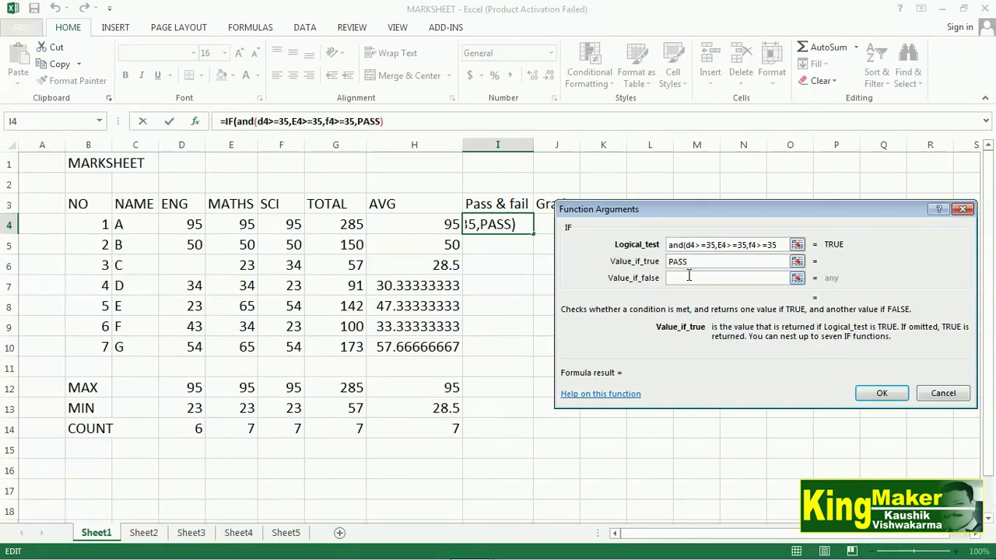
{"action": "left_click", "coordinate": [689, 277]}
{"action": "type", "text": "F"}
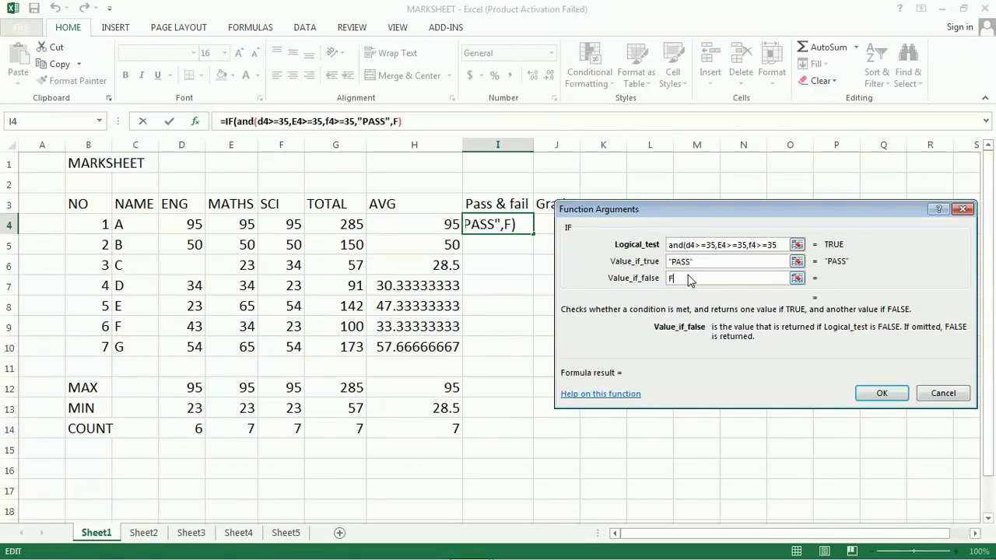
{"action": "type", "text": "AIL"}
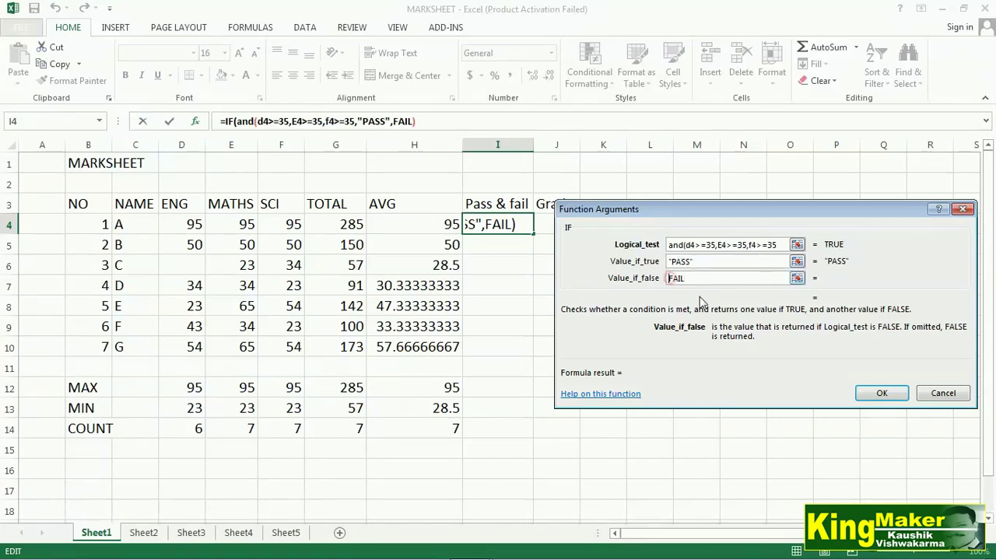
{"action": "type", "text": "\"FAIL"}
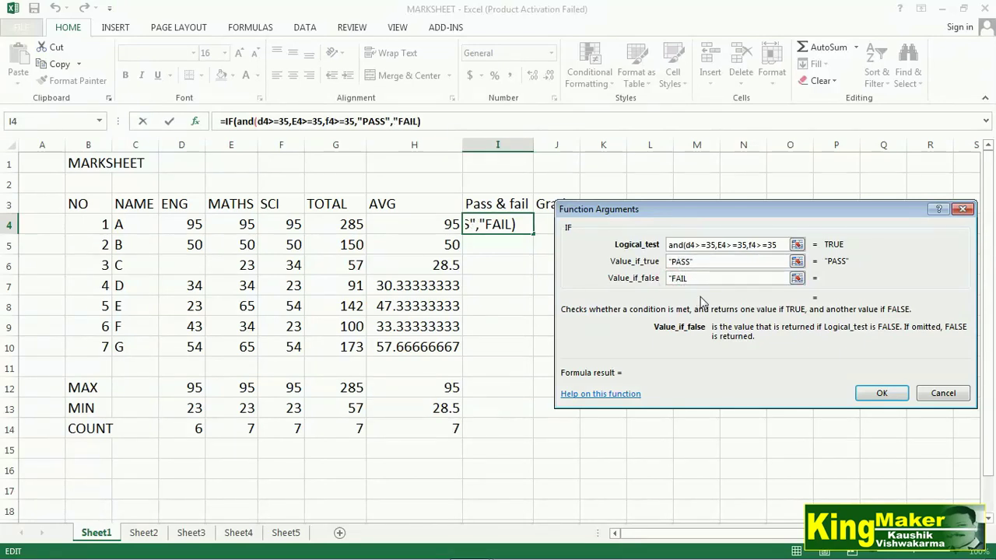
{"action": "type", "text": "\""}
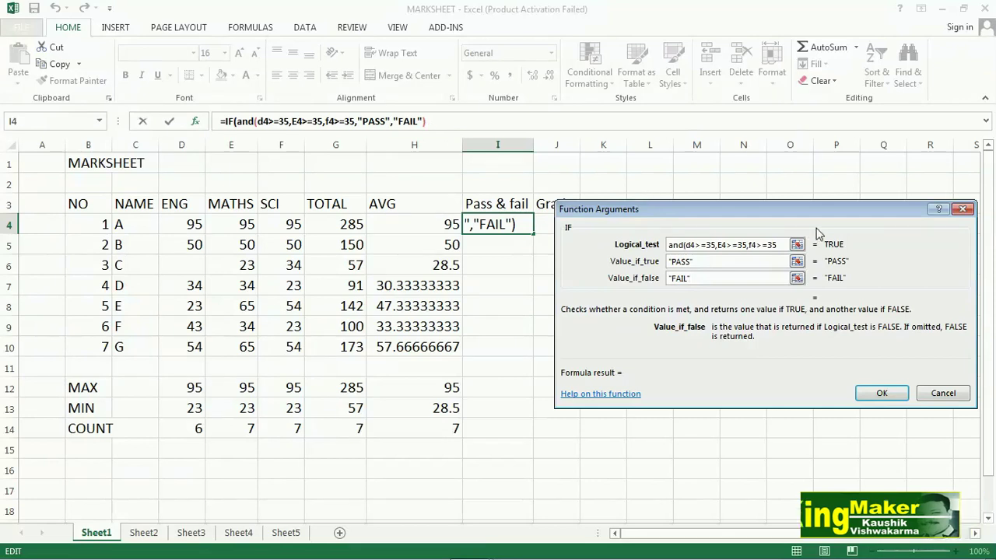
- Add the closing parenthesis to the AND test and confirm, so I4 shows PASS
{"action": "left_click", "coordinate": [776, 245]}
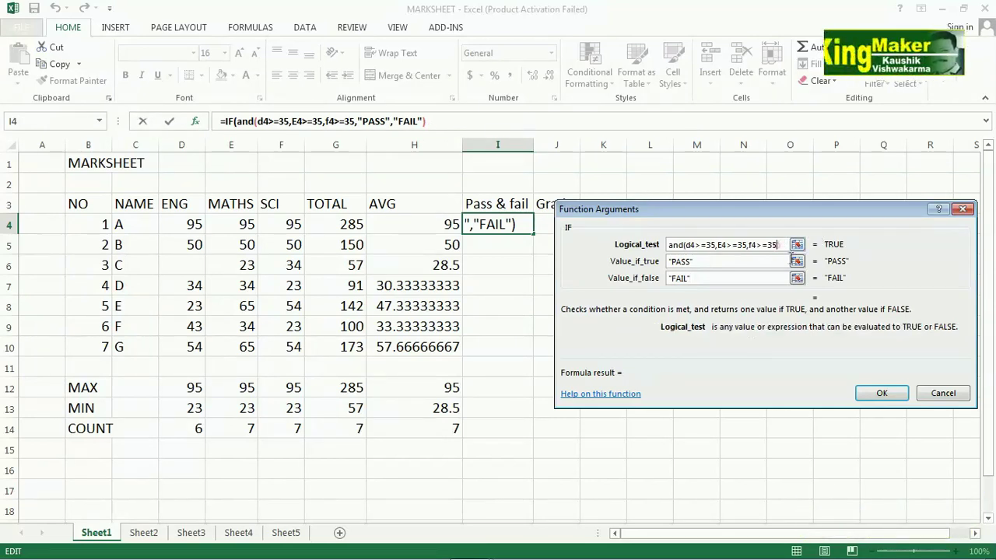
{"action": "type", "text": ")"}
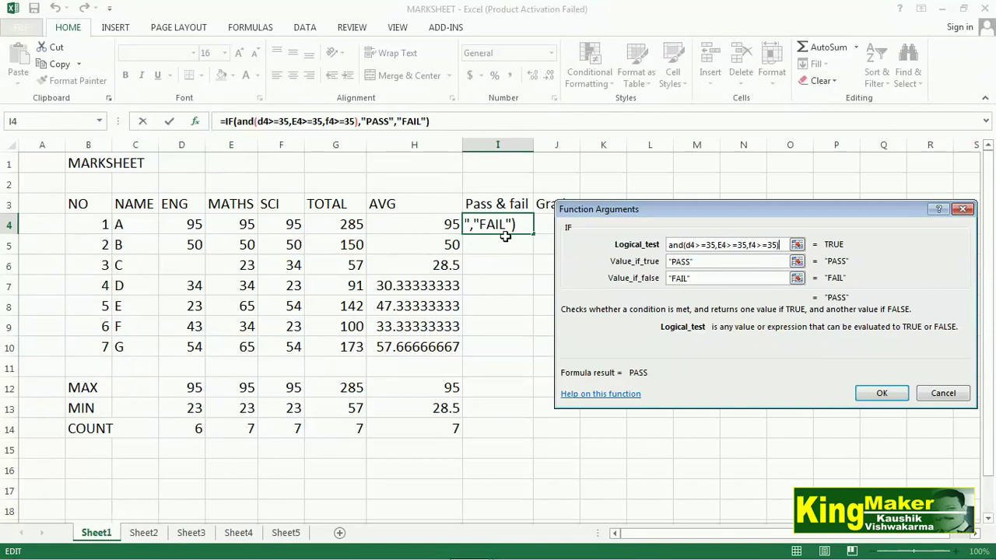
{"action": "left_click", "coordinate": [879, 395]}
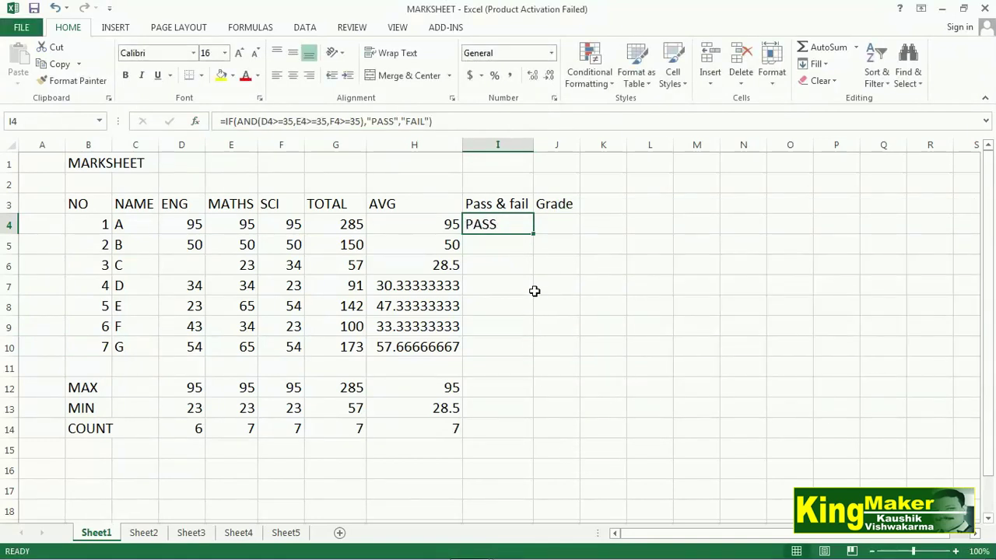
- Copy the pass/fail formula down to I10 and verify student C fails due to blank ENG
{"action": "left_click_drag", "start_coordinate": [534, 235], "coordinate": [534, 356]}
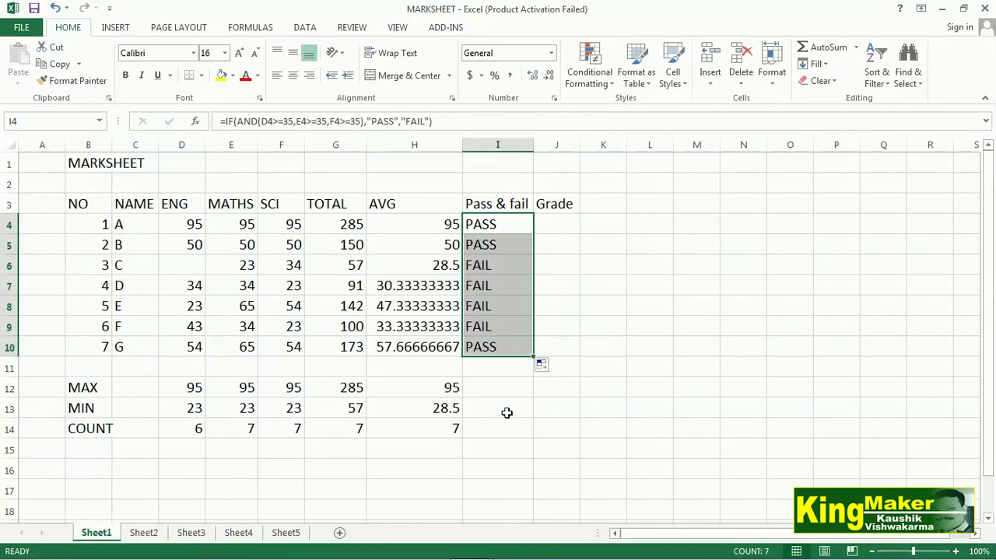
{"action": "left_click", "coordinate": [474, 269]}
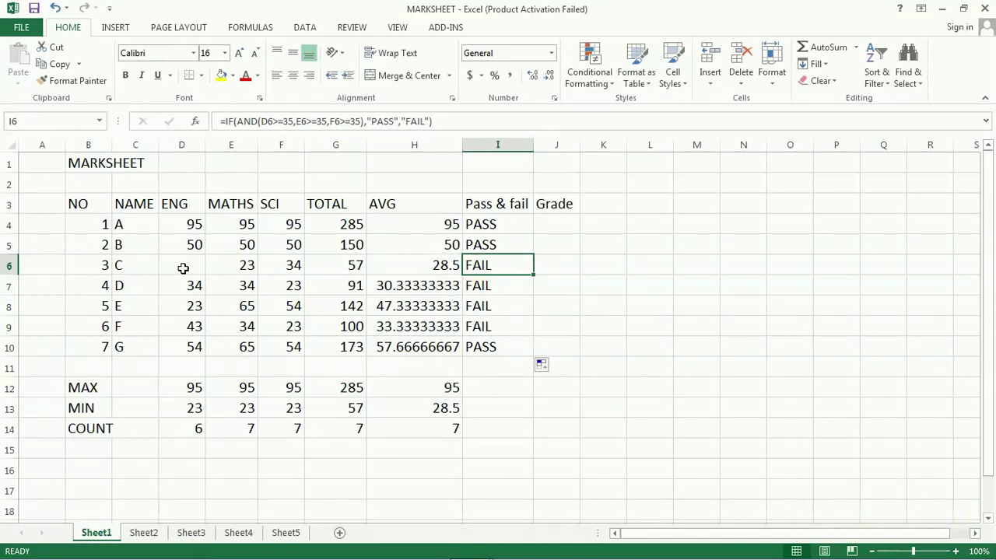
{"action": "left_click", "coordinate": [183, 269]}
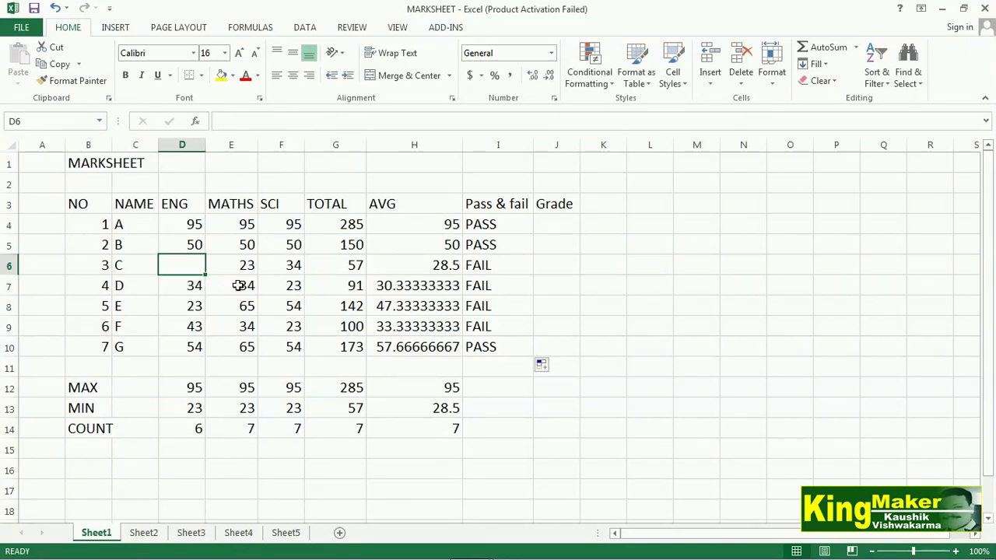
- Give student D 35 in ENG, MATHS and SCI, then check D's total, average and result
{"action": "left_click", "coordinate": [189, 288]}
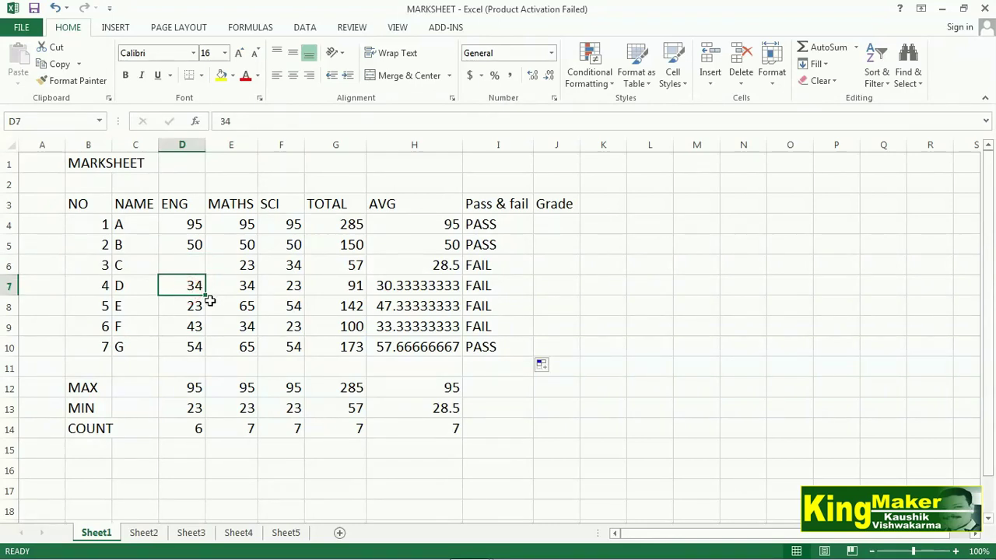
{"action": "type", "text": "35"}
{"action": "left_click", "coordinate": [238, 292]}
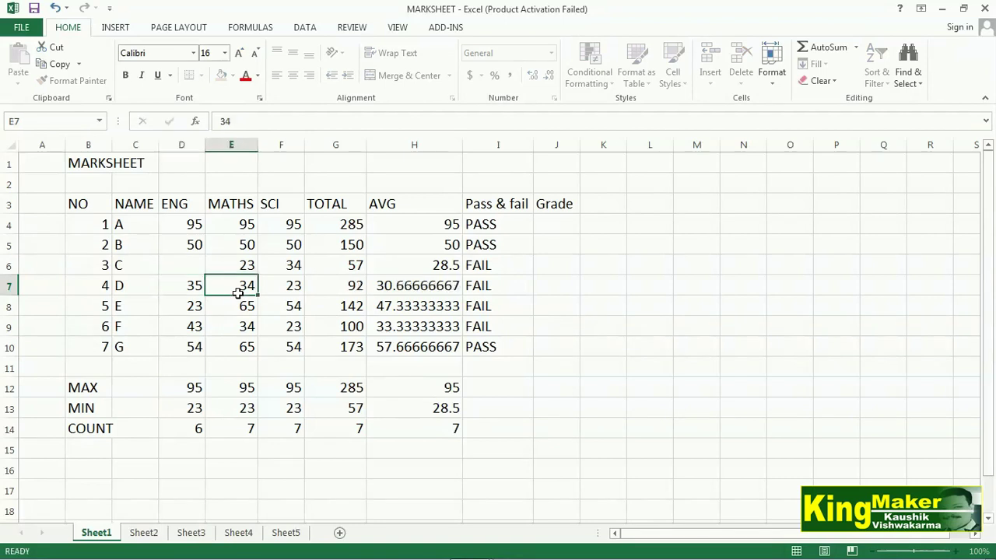
{"action": "type", "text": "35"}
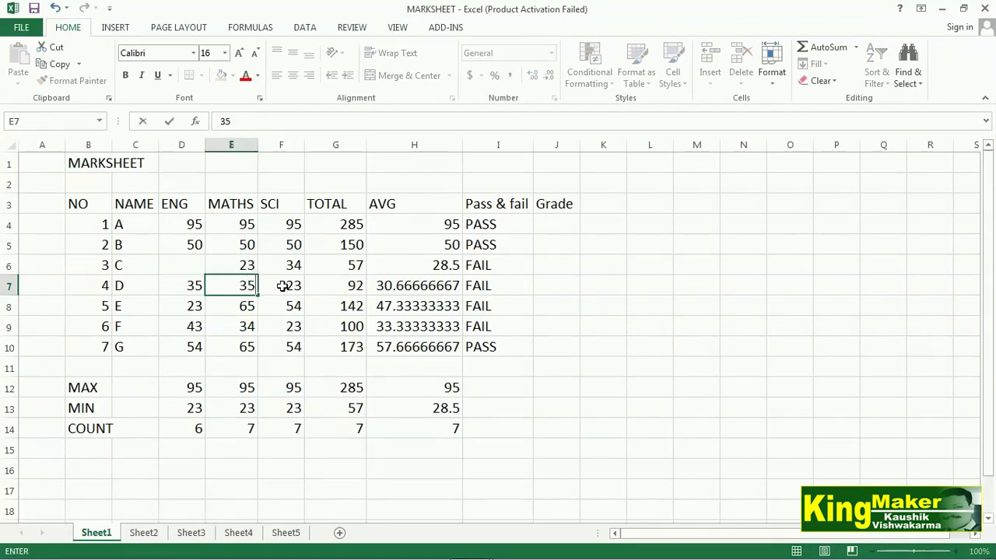
{"action": "left_click", "coordinate": [284, 292]}
{"action": "type", "text": "35"}
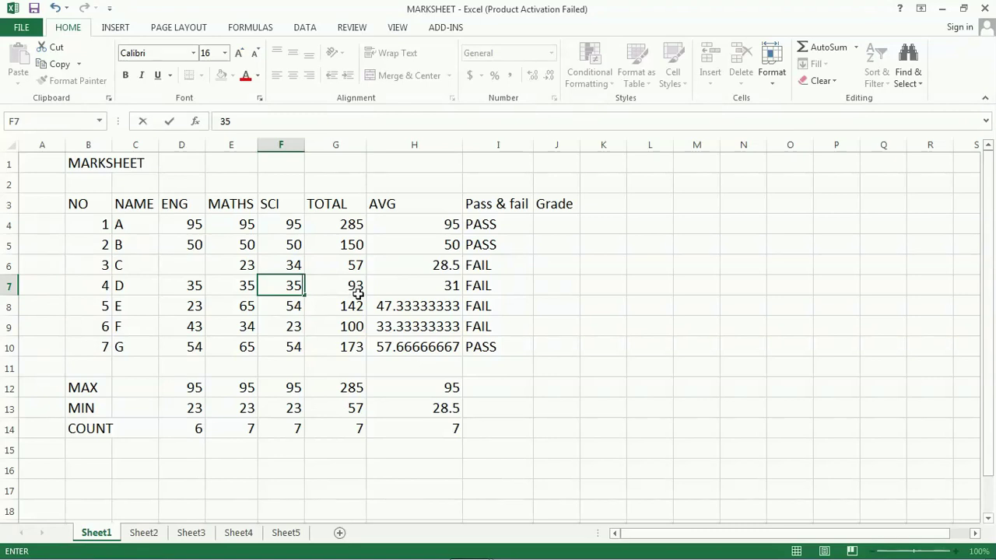
{"action": "key", "text": "Return"}
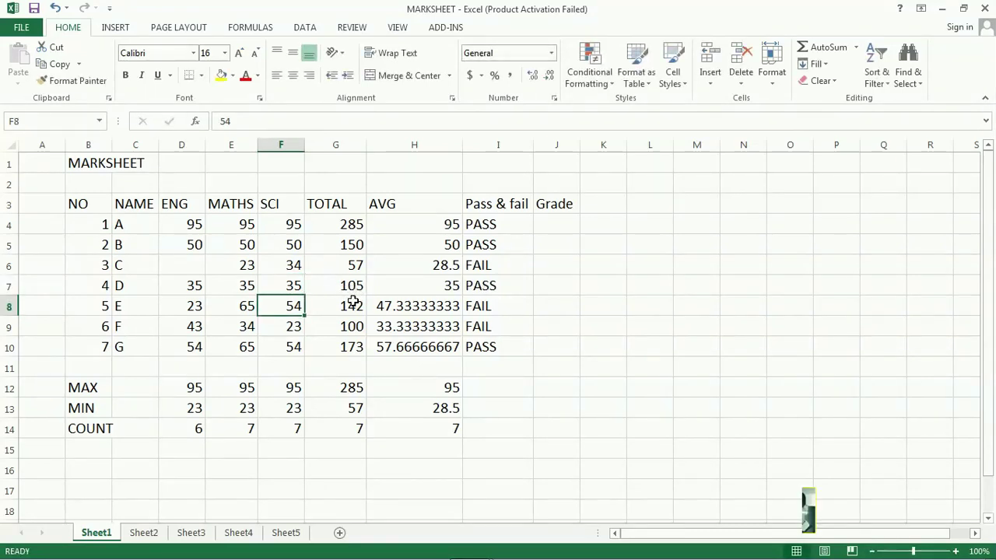
{"action": "left_click", "coordinate": [344, 288]}
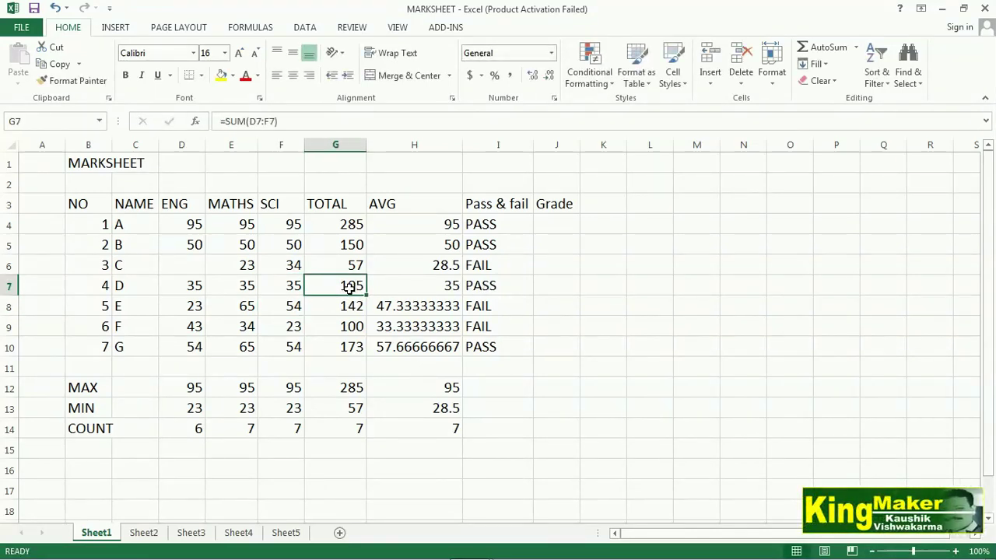
{"action": "left_click", "coordinate": [417, 288]}
{"action": "left_click", "coordinate": [480, 288]}
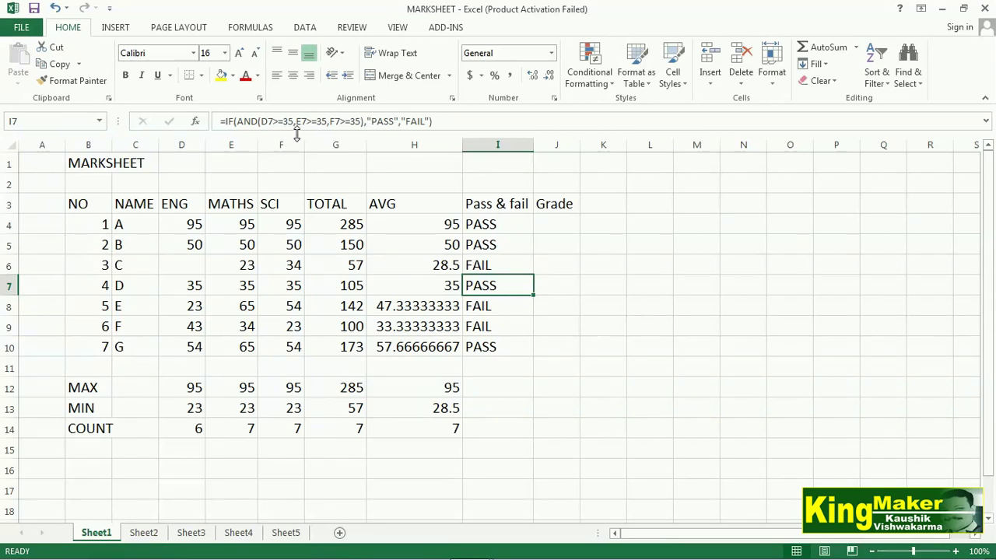
- Lower student D's SCI mark to 34 and confirm the result turns FAIL
{"action": "left_click", "coordinate": [297, 286]}
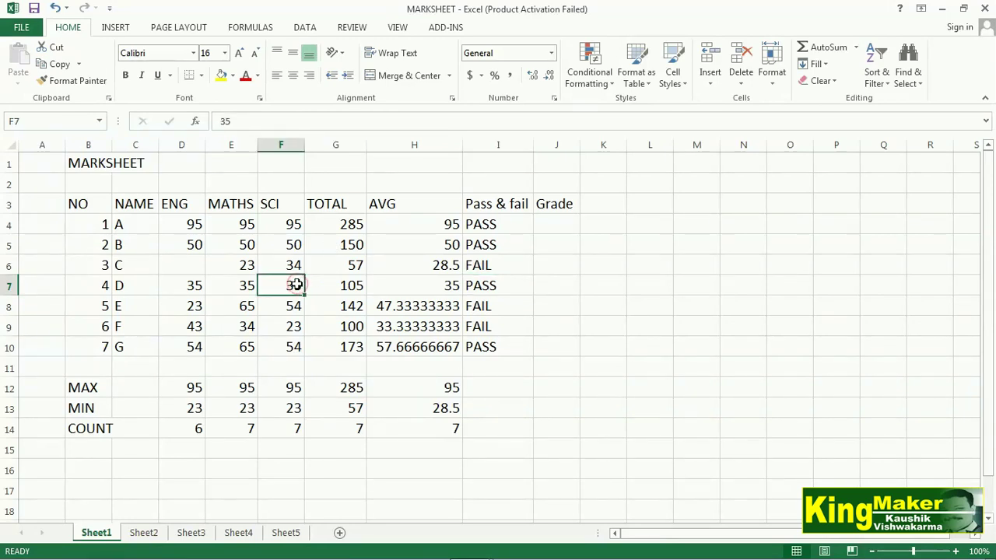
{"action": "type", "text": "34"}
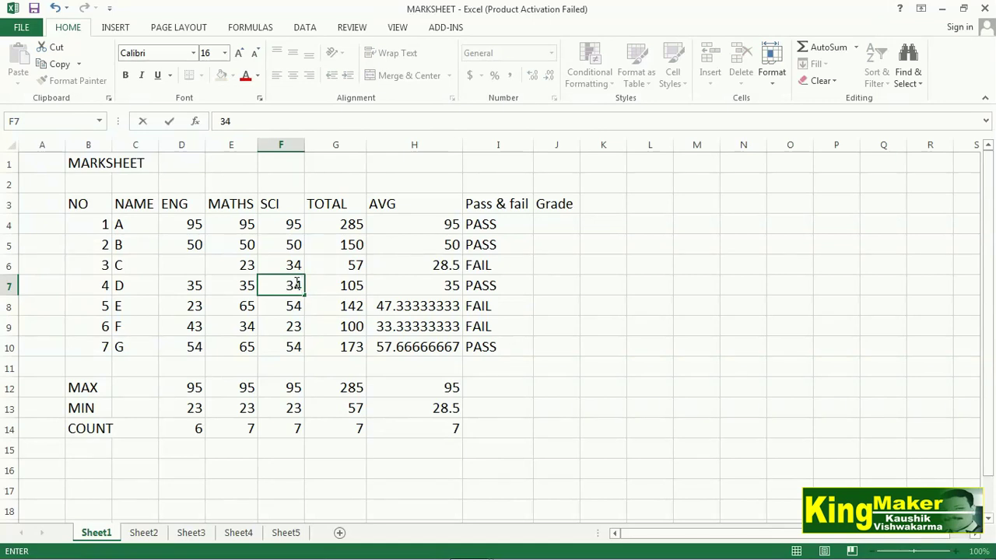
{"action": "key", "text": "Return"}
{"action": "left_click", "coordinate": [501, 290]}
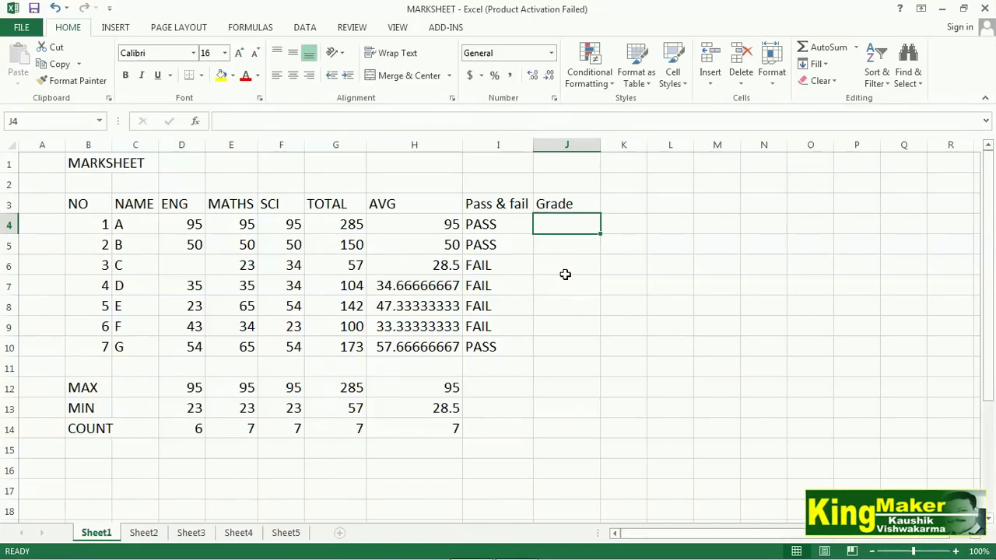
{"action": "left_click", "coordinate": [497, 224]}
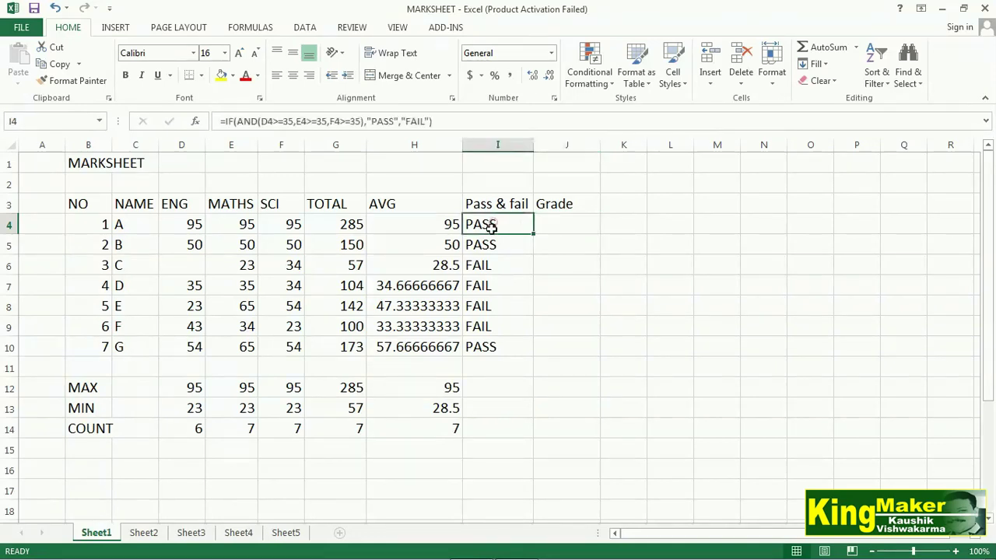
{"action": "left_click", "coordinate": [554, 224]}
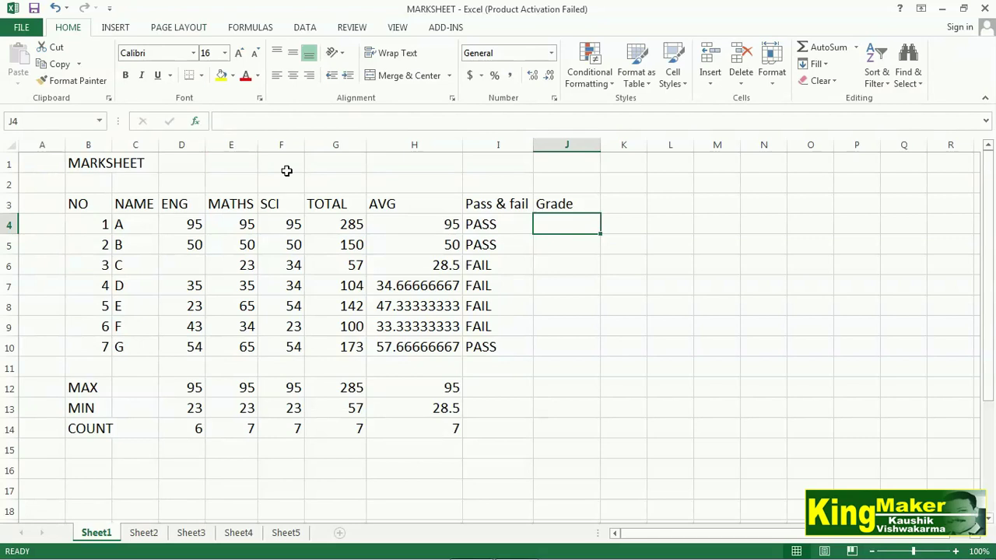
- Begin J4's Grade formula as =IF(H4>= and scroll down to the grade-band table in rows 22–26
{"action": "type", "text": "="}
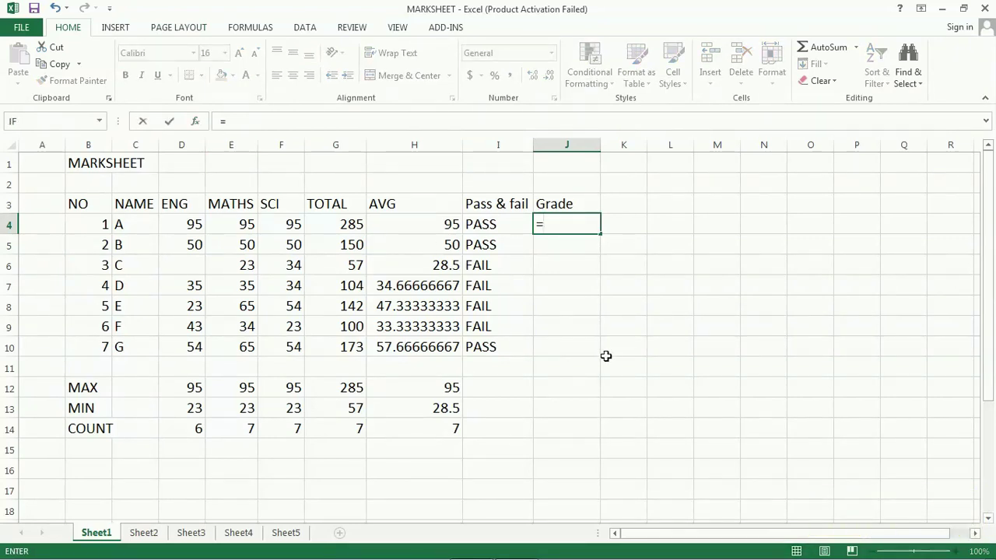
{"action": "type", "text": "IF"}
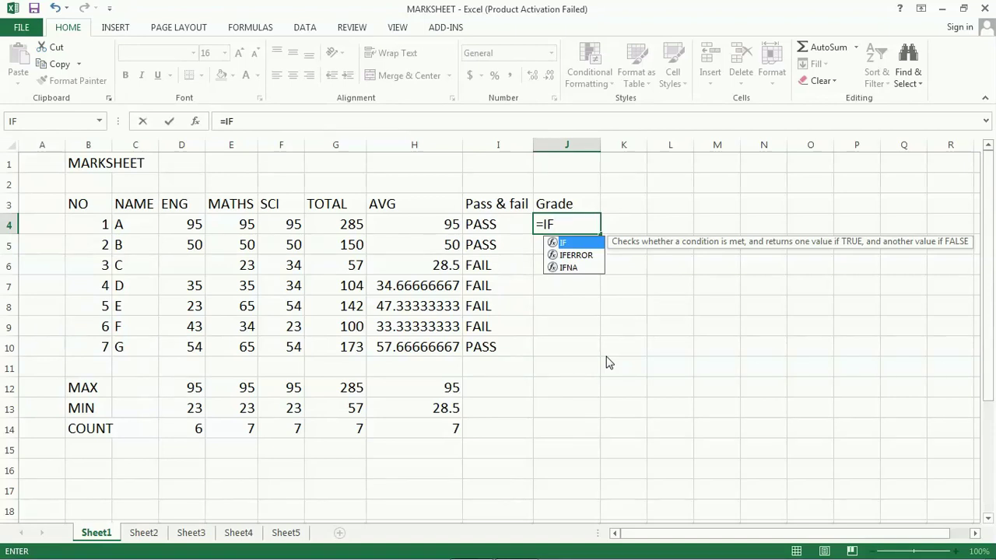
{"action": "type", "text": "("}
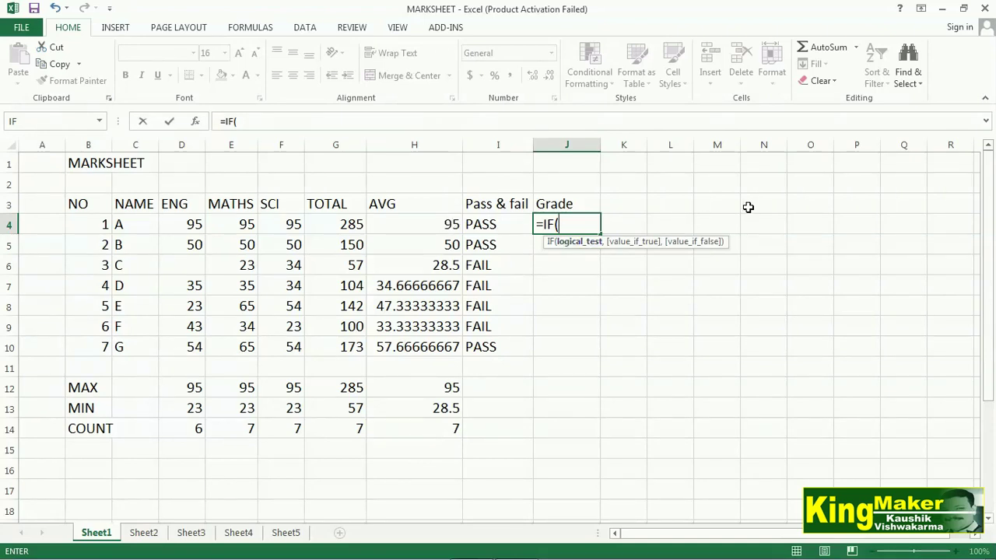
{"action": "type", "text": "H4>"}
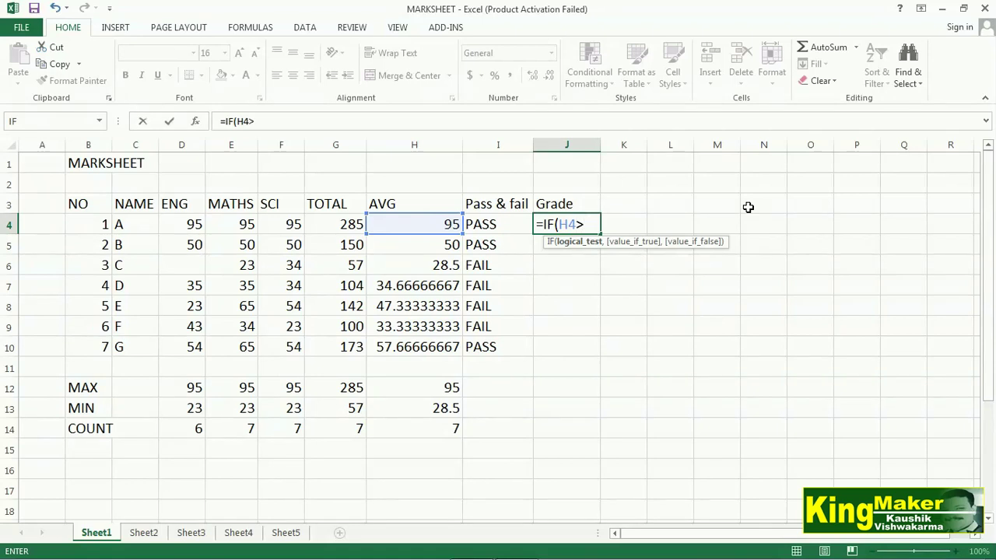
{"action": "type", "text": "="}
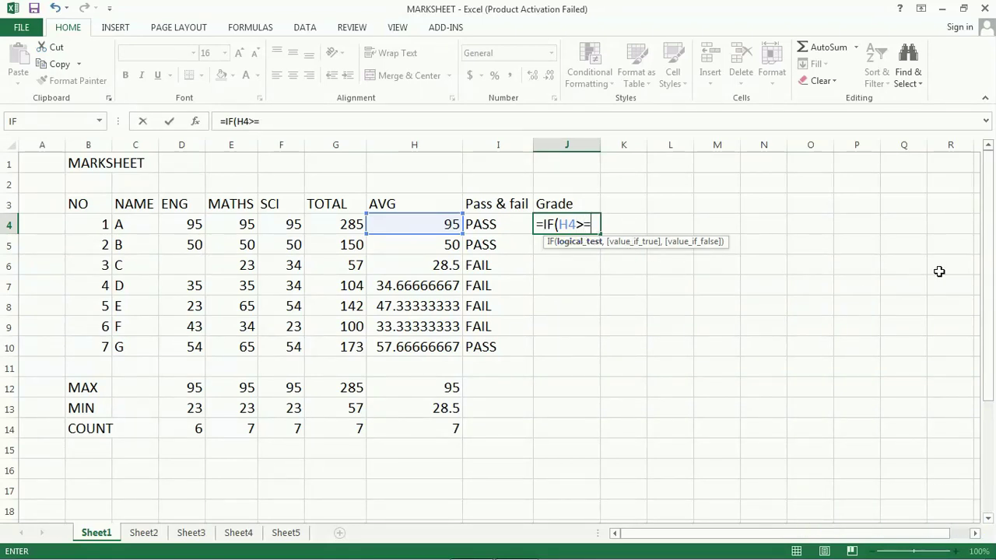
{"action": "left_click_drag", "start_coordinate": [988, 227], "coordinate": [992, 347]}
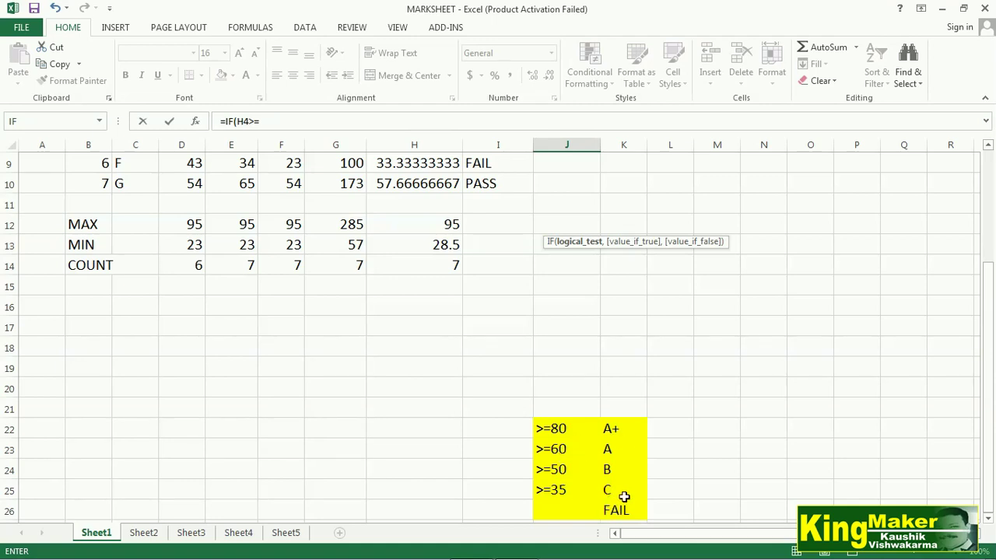
- Scroll back to the top and continue J4's formula with 80,"A+",IF(H4>=60,
{"action": "left_click_drag", "start_coordinate": [988, 307], "coordinate": [992, 160]}
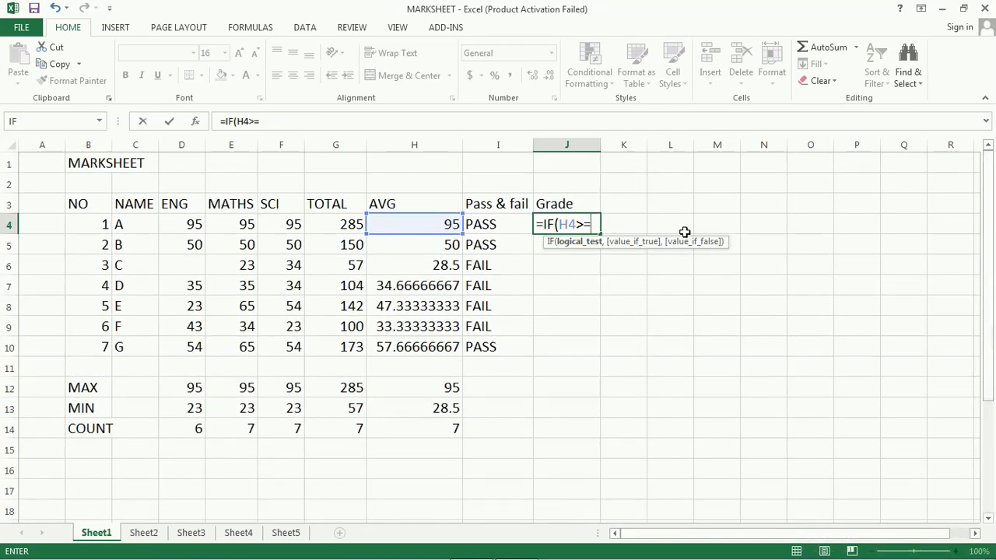
{"action": "left_click", "coordinate": [594, 222]}
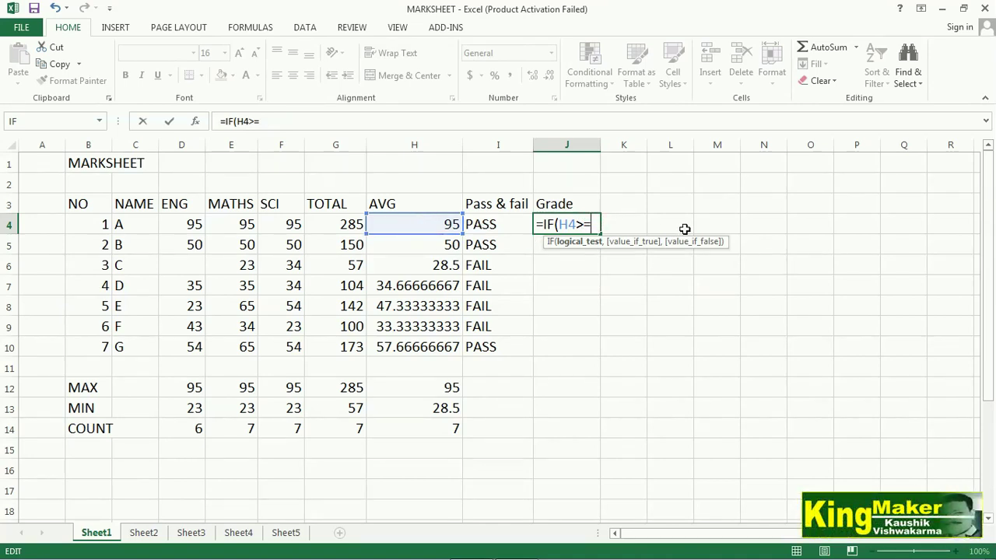
{"action": "type", "text": "8"}
{"action": "type", "text": "0,\""}
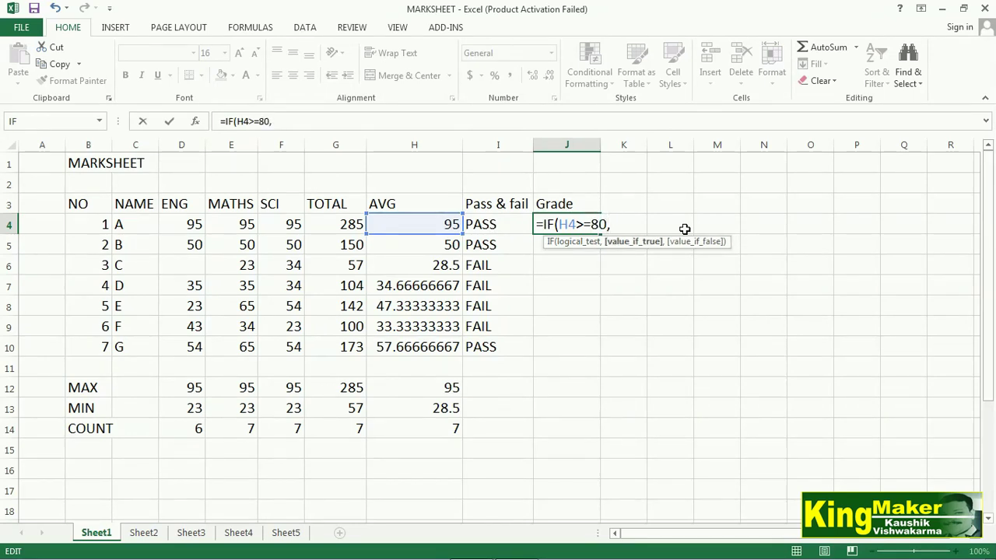
{"action": "type", "text": "A+"}
{"action": "type", "text": "\""}
{"action": "type", "text": ","}
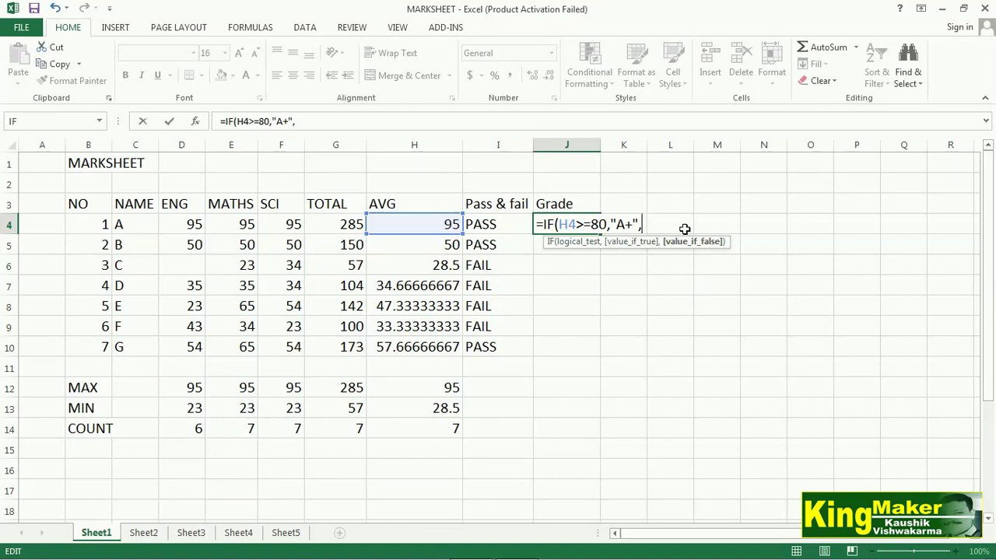
{"action": "type", "text": "IF("}
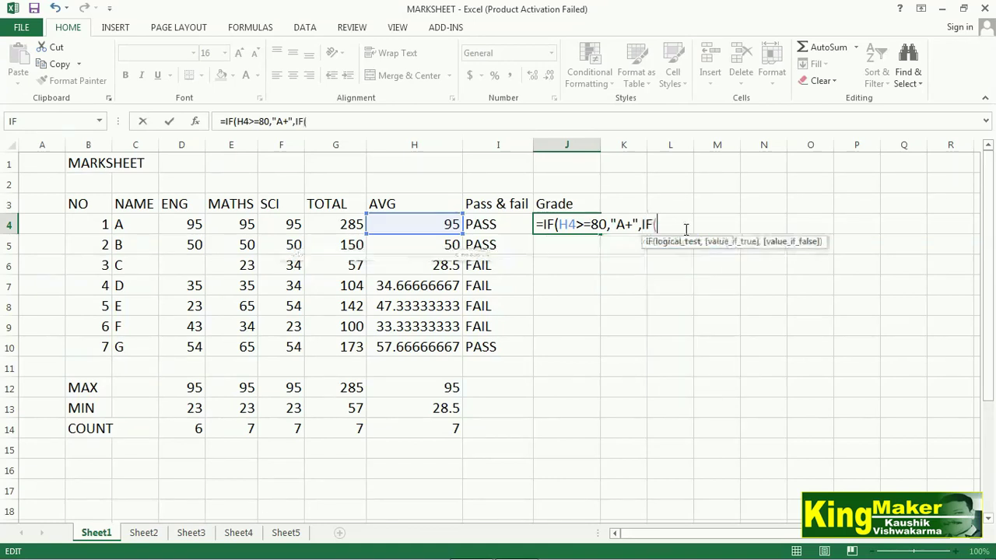
{"action": "type", "text": "H4>="}
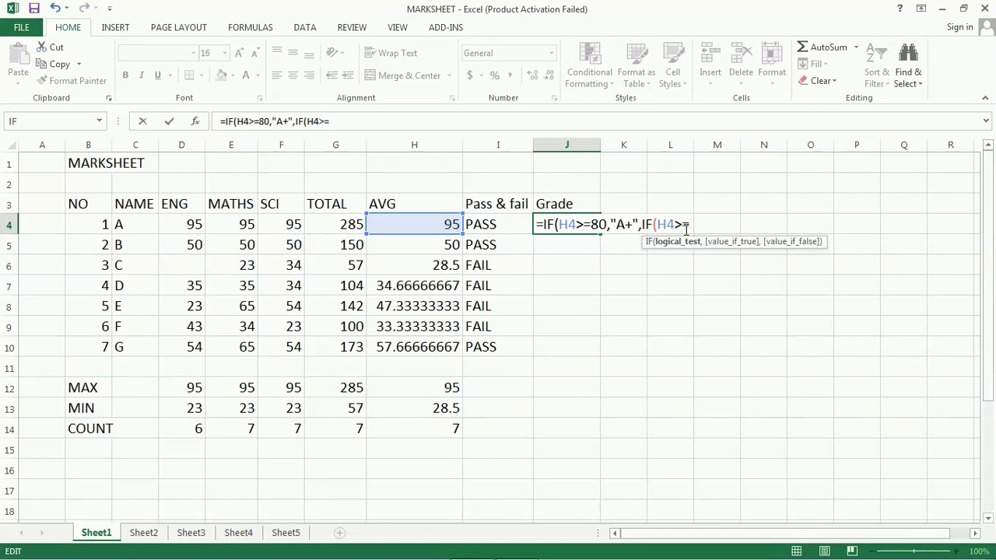
{"action": "type", "text": "60,"}
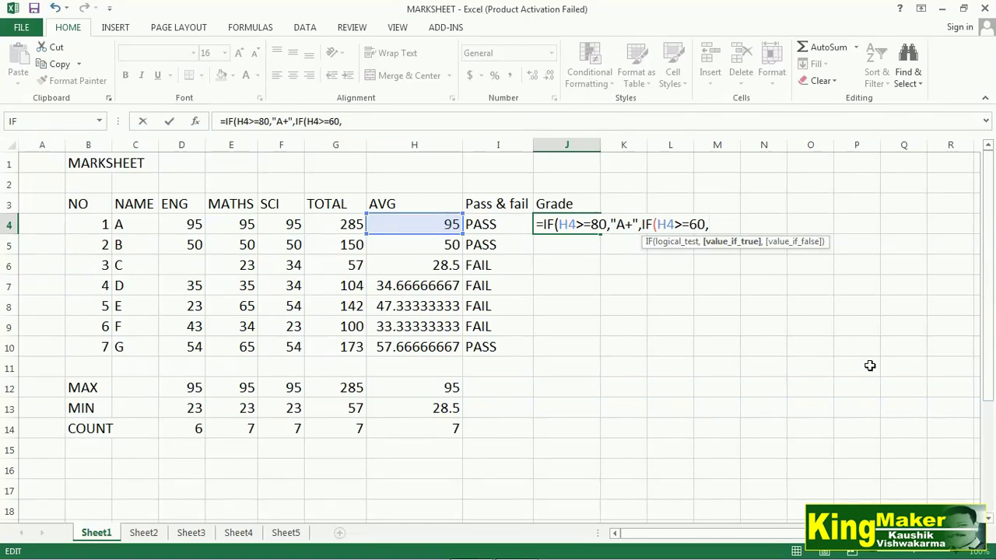
- Complete J4 as =IF(H4>=80,"A+",IF(H4>=60,"A",IF(H4>=50,"B",IF(H4>=35,"C")))) and commit it, showing A+
{"action": "type", "text": "\"A\""}
{"action": "type", "text": ","}
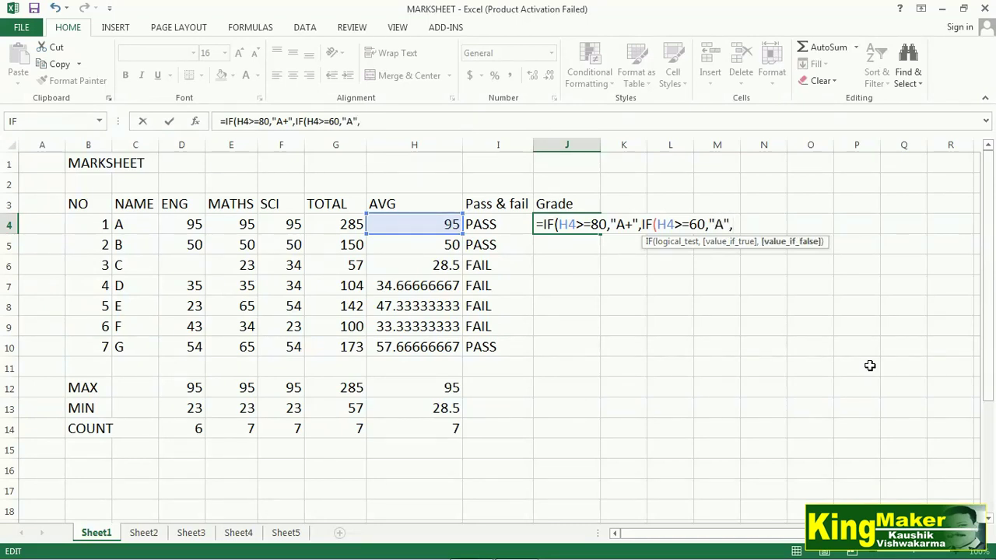
{"action": "type", "text": "IF"}
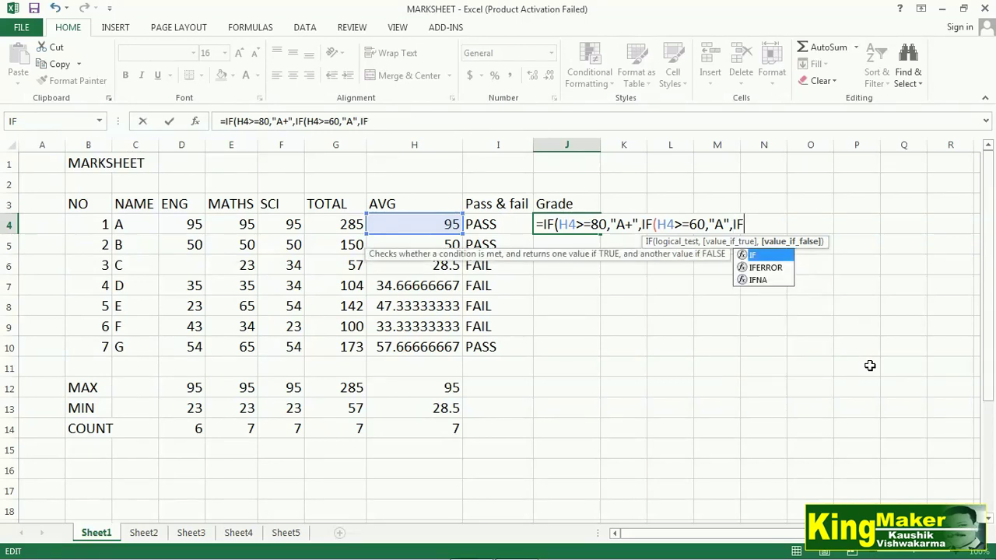
{"action": "type", "text": "(H"}
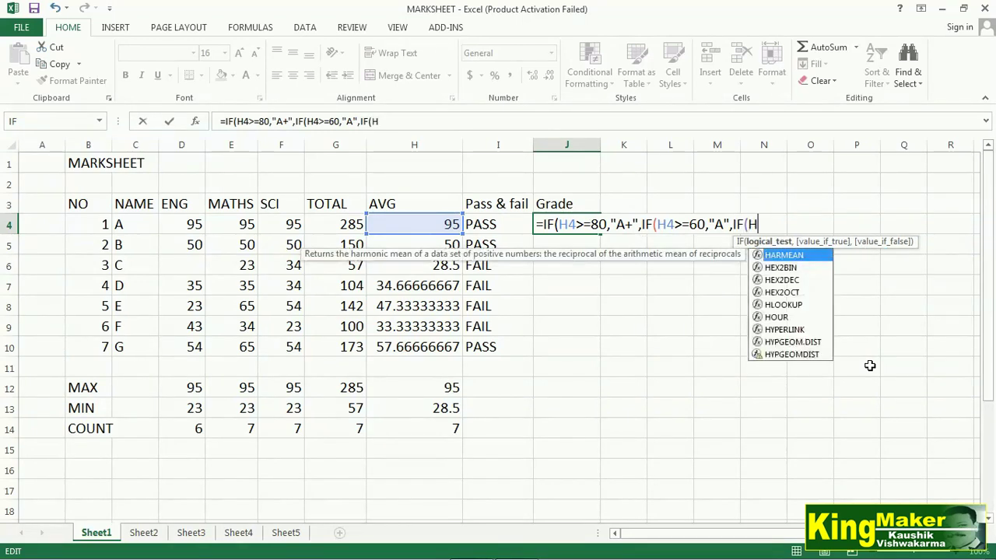
{"action": "type", "text": "4>="}
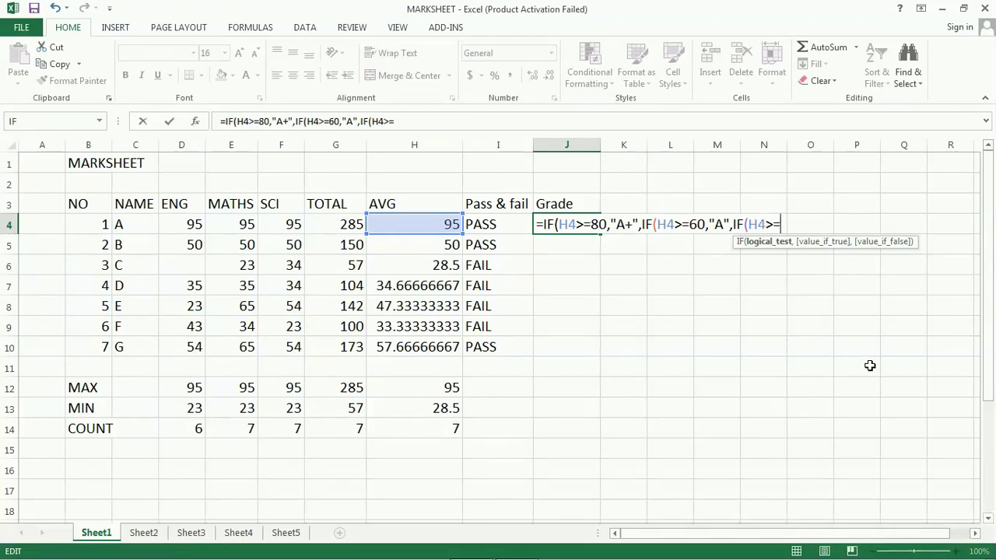
{"action": "type", "text": "50"}
{"action": "type", "text": ",\""}
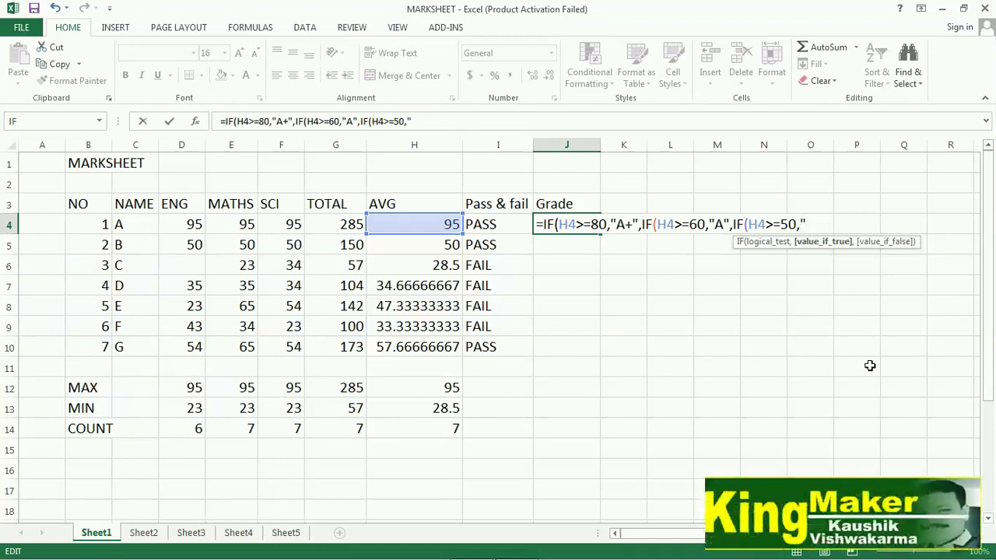
{"action": "type", "text": "B\""}
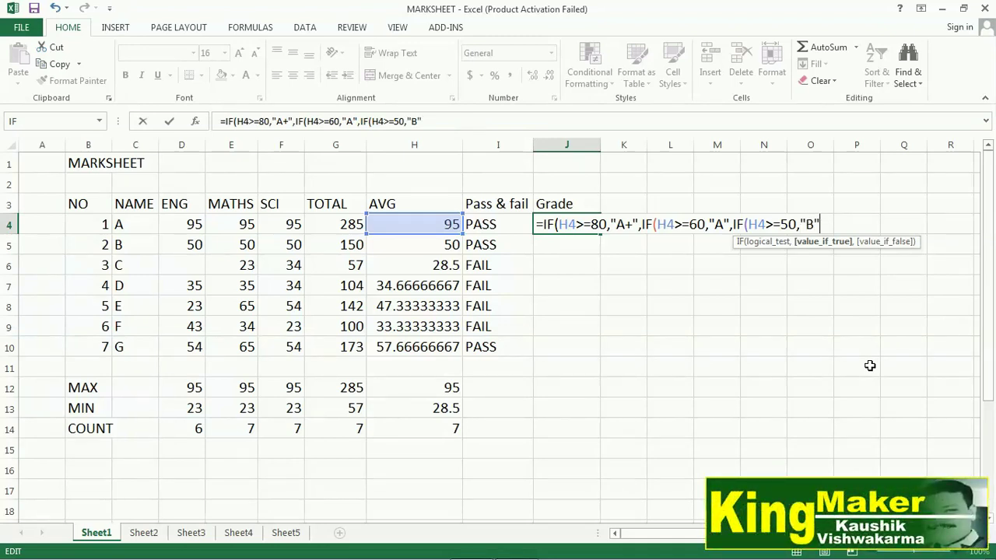
{"action": "type", "text": ","}
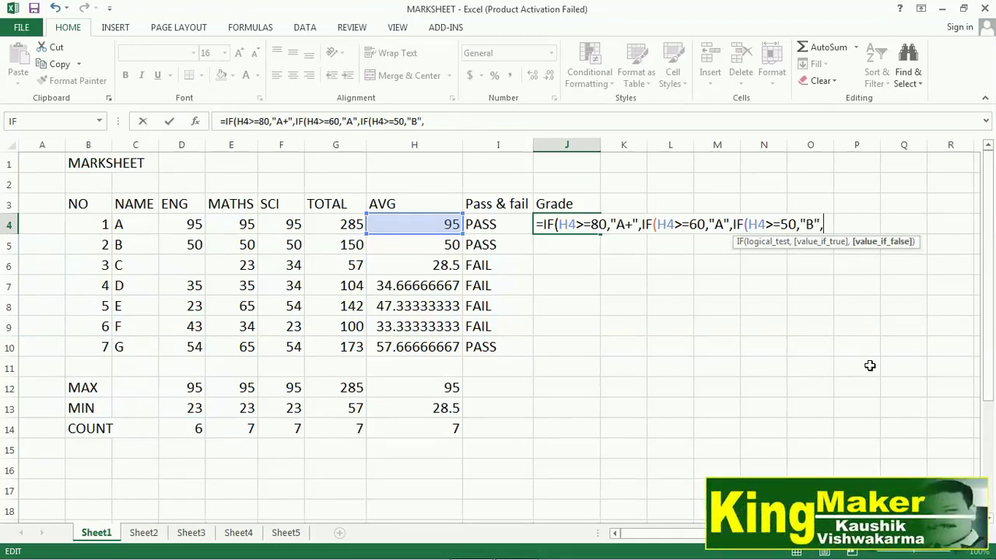
{"action": "type", "text": "IF"}
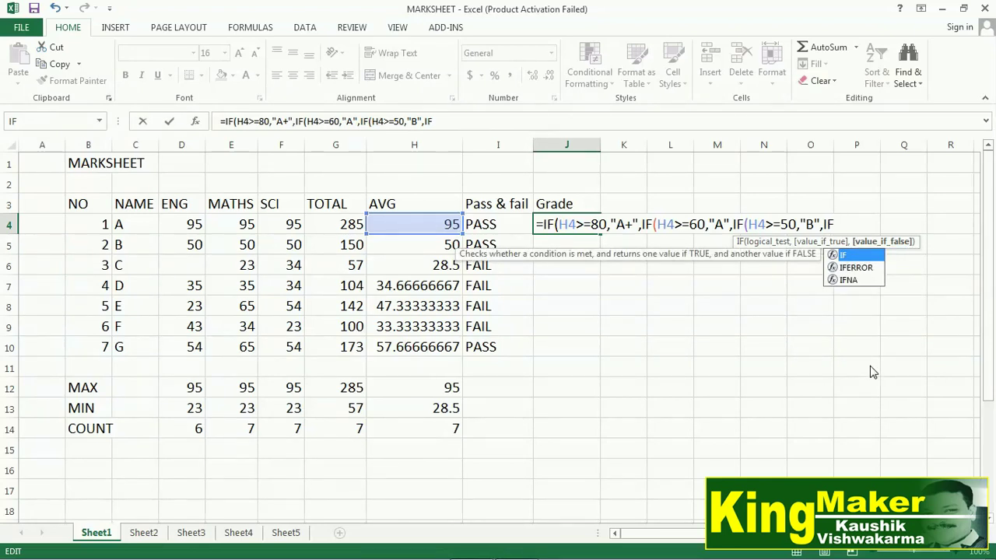
{"action": "type", "text": "(H4>"}
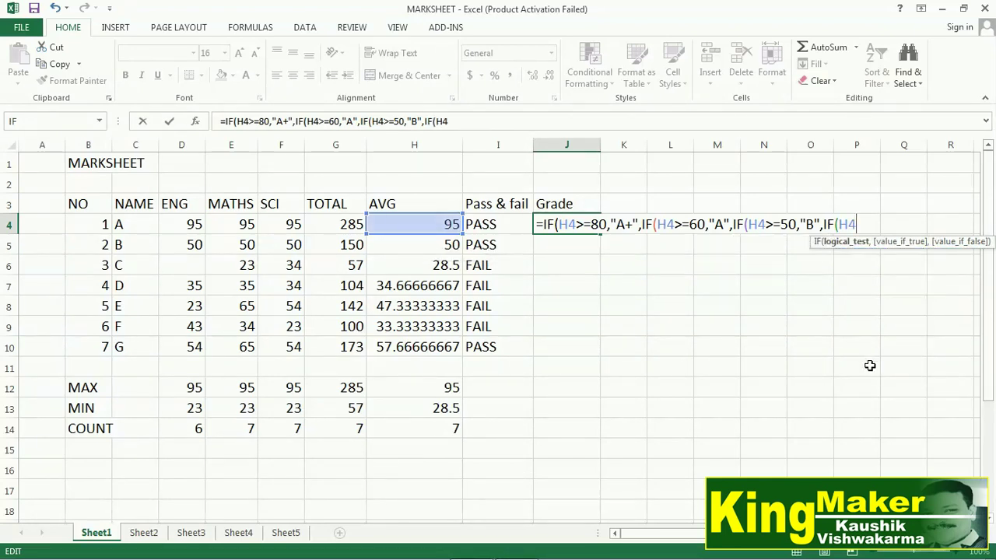
{"action": "type", "text": "="}
{"action": "type", "text": "35"}
{"action": "type", "text": ",\""}
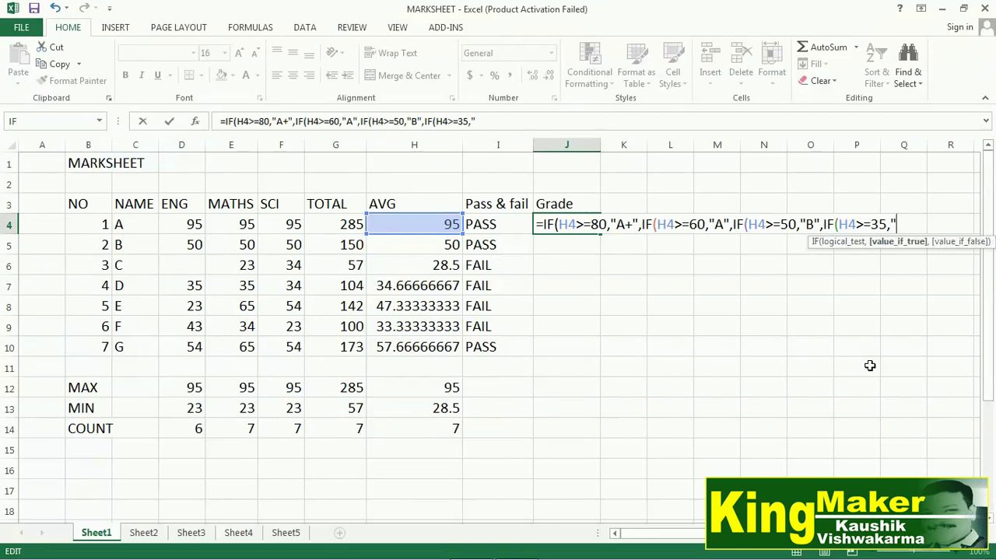
{"action": "type", "text": "C"}
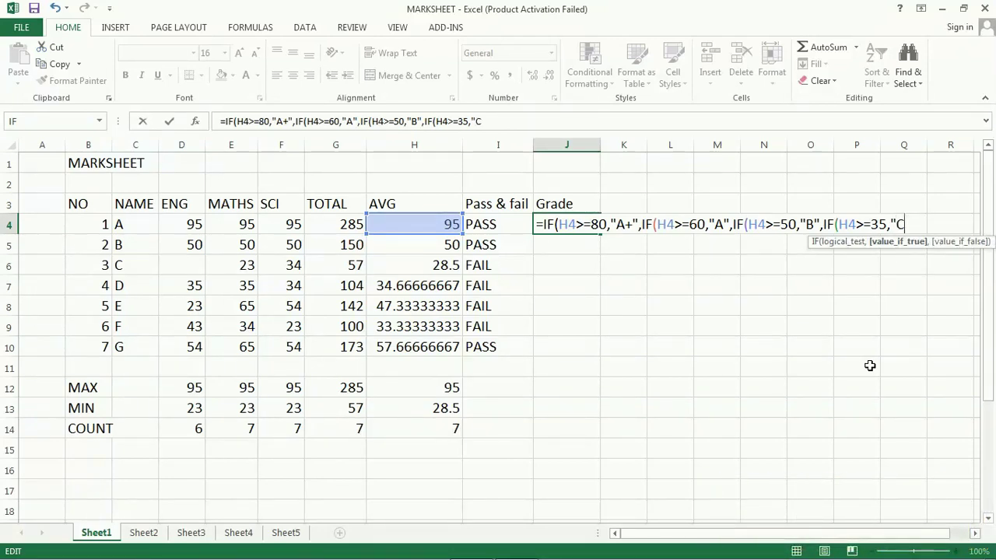
{"action": "type", "text": "\""}
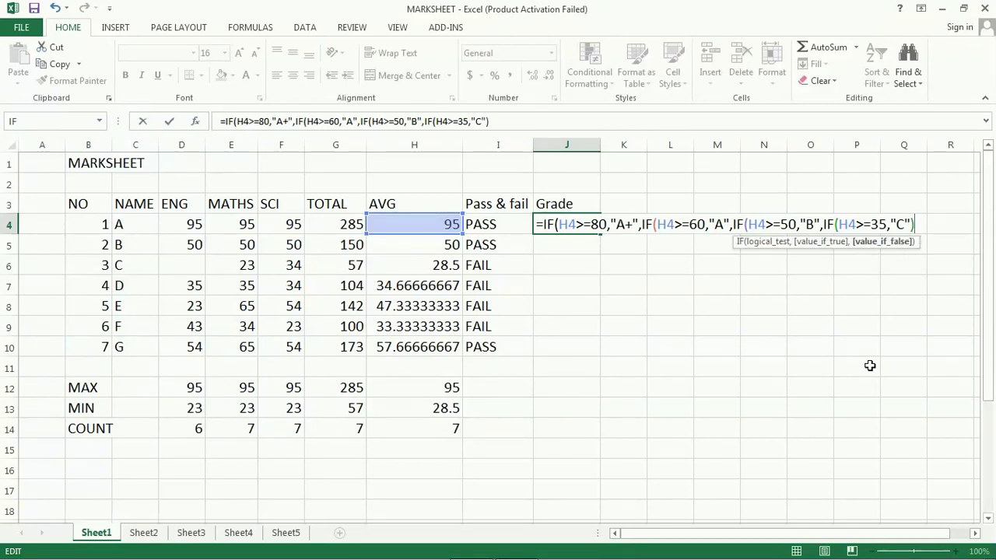
{"action": "type", "text": ")"}
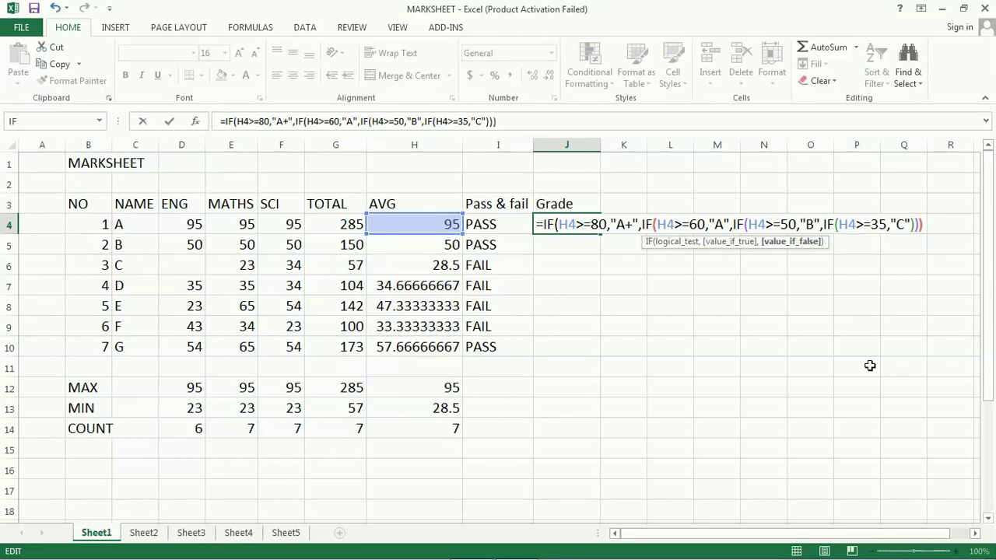
{"action": "type", "text": ")"}
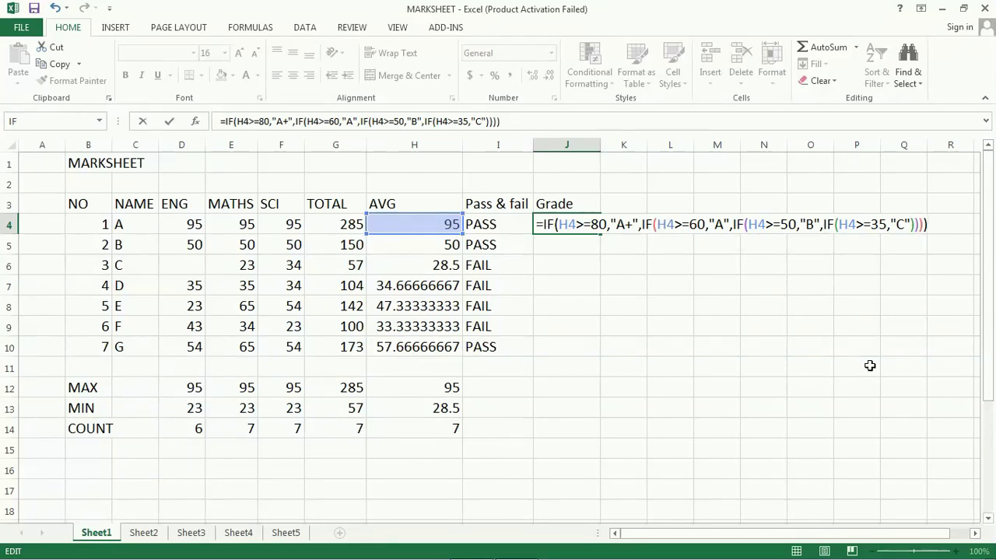
{"action": "key", "text": "Return"}
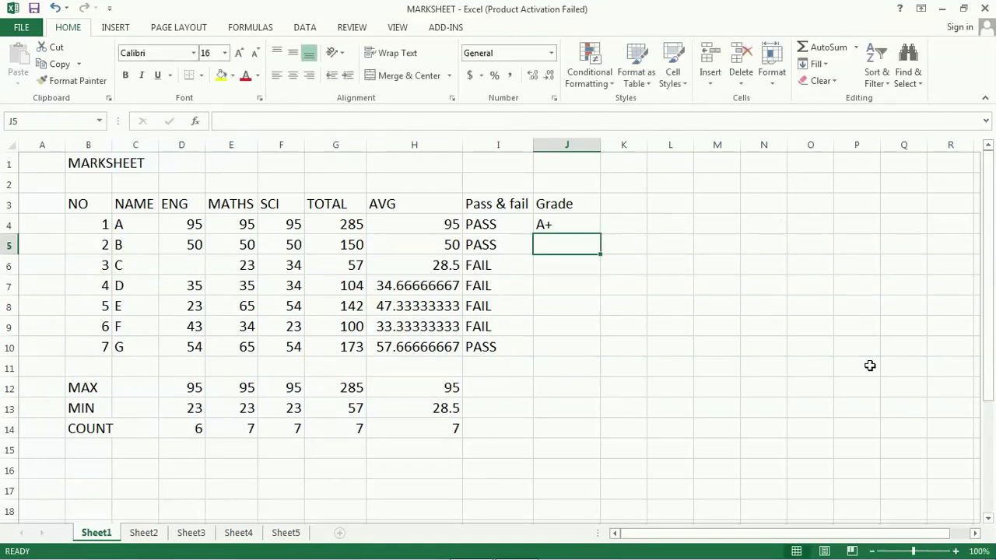
- Drop J4's final H4>=35 condition so "C" becomes the fallback, accepting Excel's suggested correction
{"action": "key", "text": "Up"}
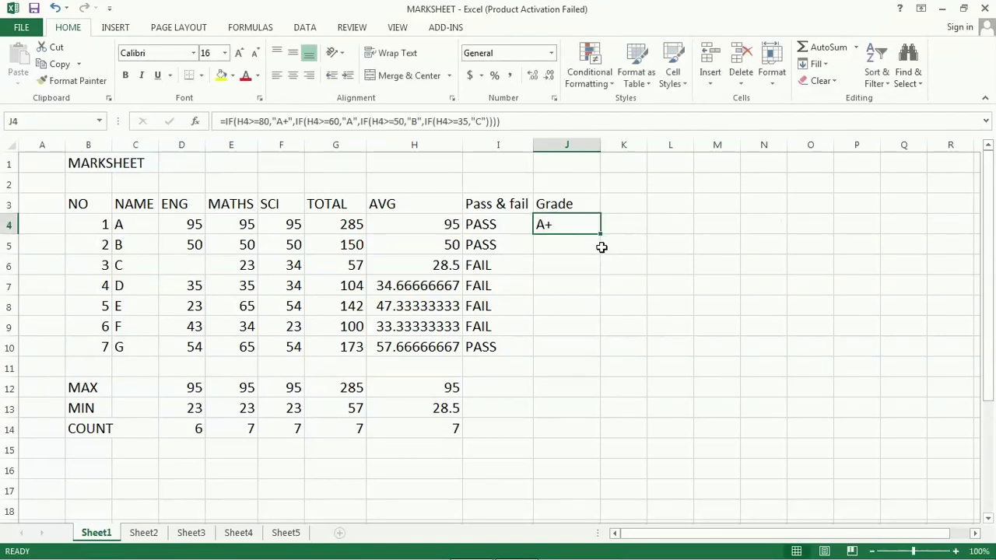
{"action": "left_click", "coordinate": [517, 121]}
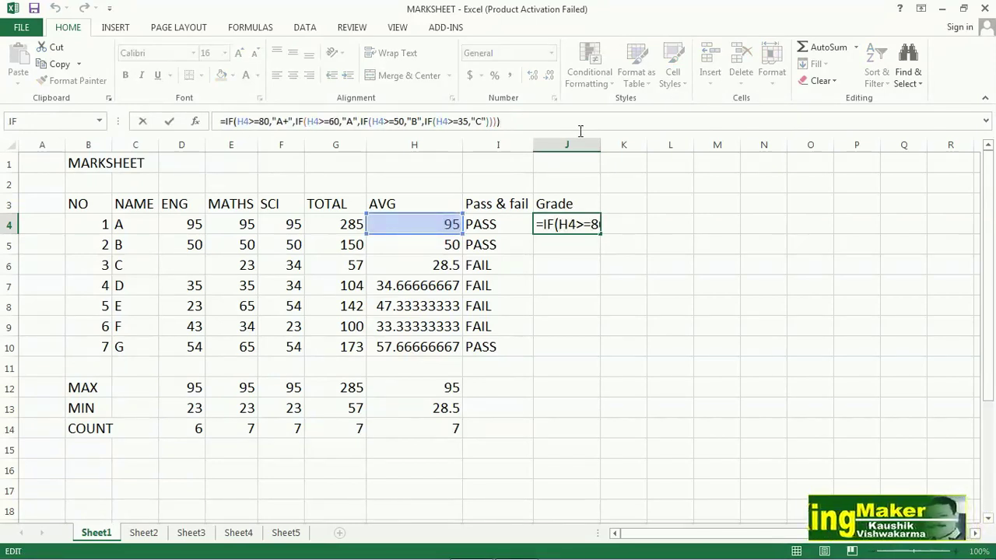
{"action": "key", "text": "Left"}
{"action": "key", "text": "Left"}
{"action": "key", "text": "Left"}
{"action": "key", "text": "Left"}
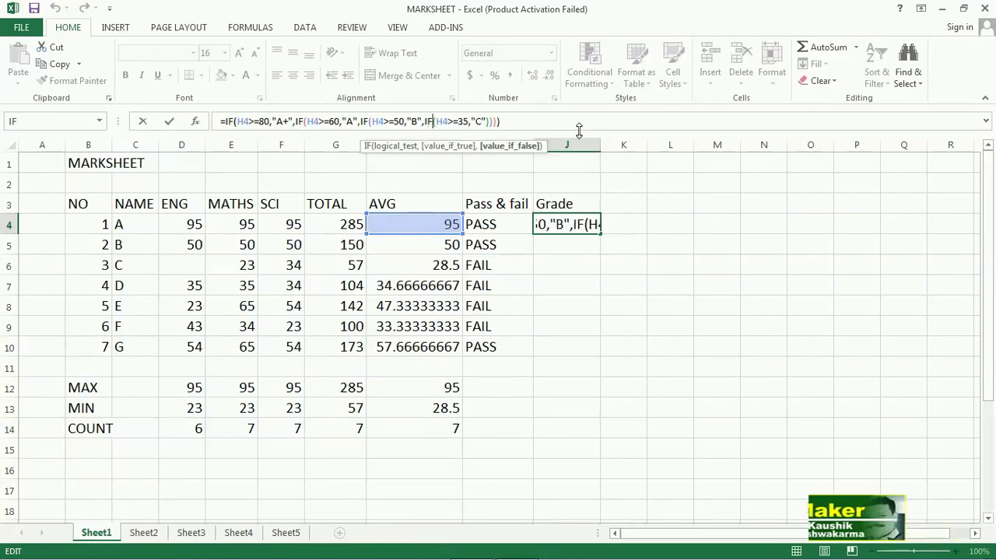
{"action": "key", "text": "Right"}
{"action": "key", "text": "Right"}
{"action": "key", "text": "Right"}
{"action": "key", "text": "Right"}
{"action": "key", "text": "Right"}
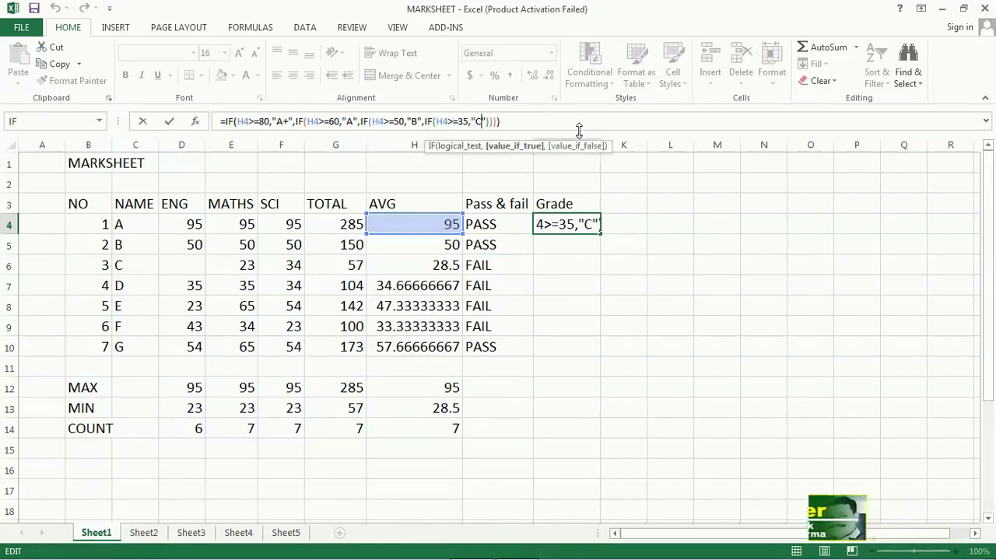
{"action": "key", "text": "Right"}
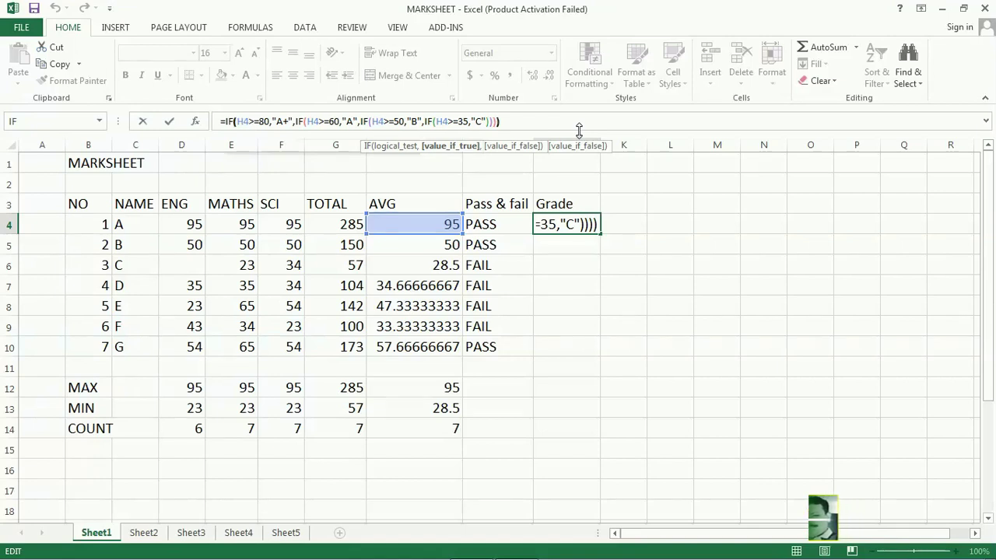
{"action": "key", "text": "End"}
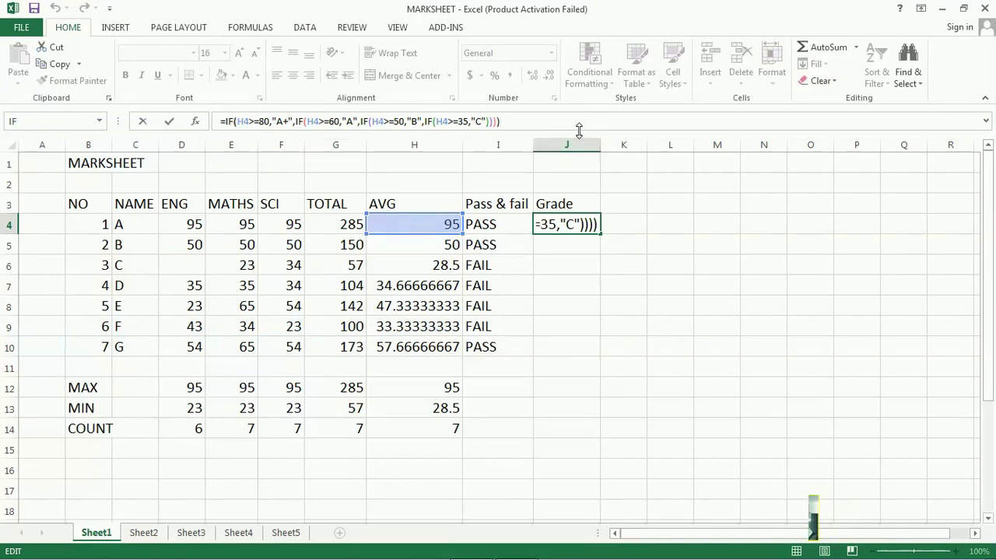
{"action": "key", "text": "Left"}
{"action": "key", "text": "Left"}
{"action": "key", "text": "Left"}
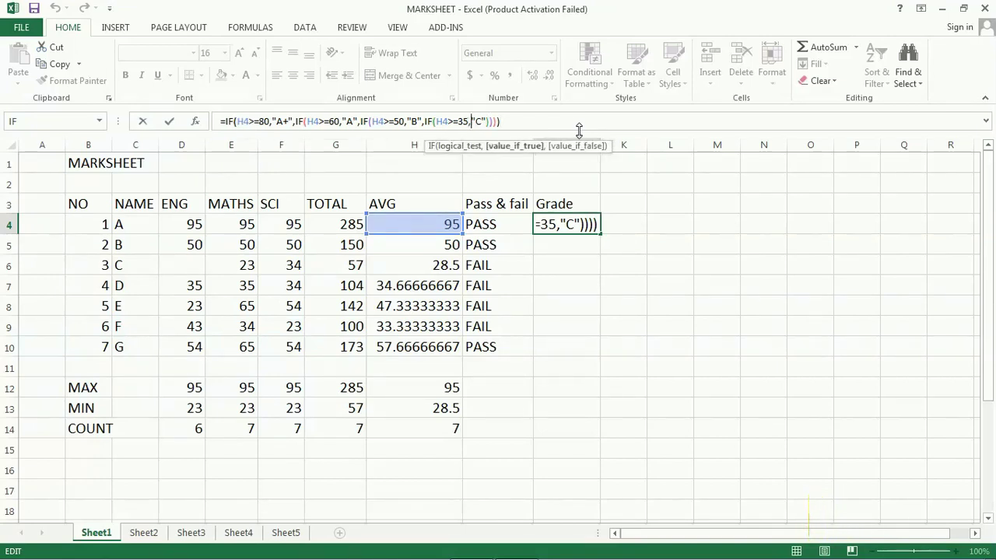
{"action": "key", "text": "BackSpace"}
{"action": "key", "text": "BackSpace"}
{"action": "key", "text": "BackSpace"}
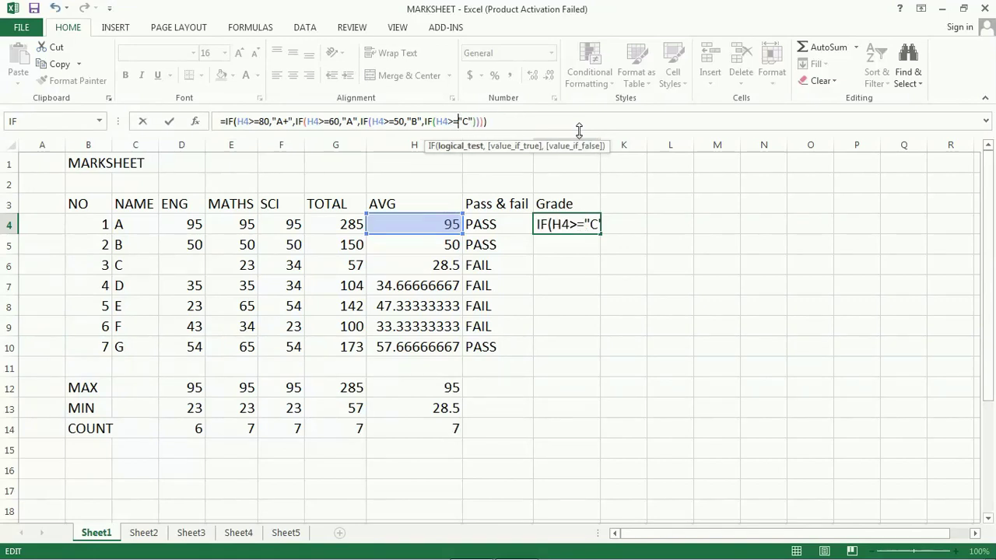
{"action": "key", "text": "BackSpace"}
{"action": "key", "text": "BackSpace"}
{"action": "key", "text": "BackSpace"}
{"action": "key", "text": "BackSpace"}
{"action": "key", "text": "BackSpace"}
{"action": "key", "text": "BackSpace"}
{"action": "key", "text": "BackSpace"}
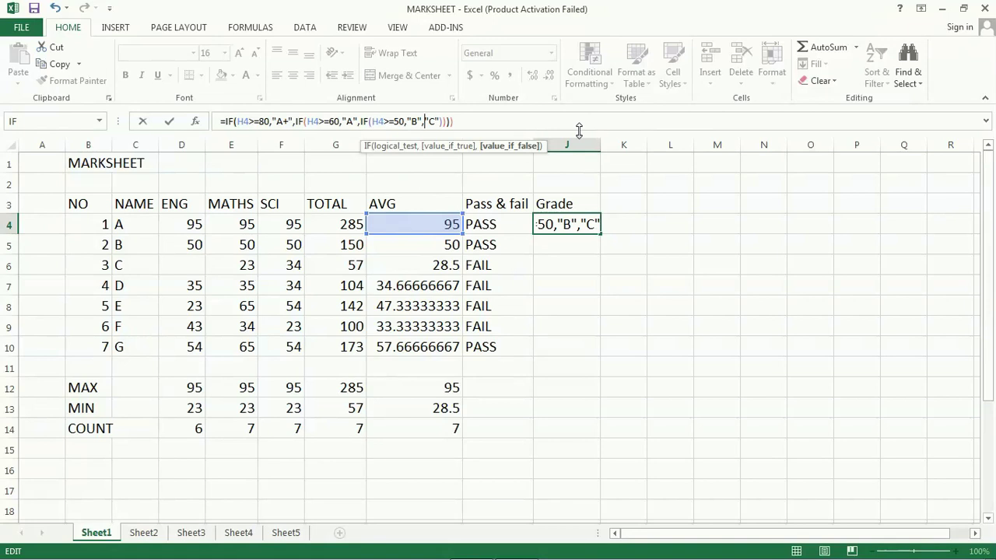
{"action": "key", "text": "Return"}
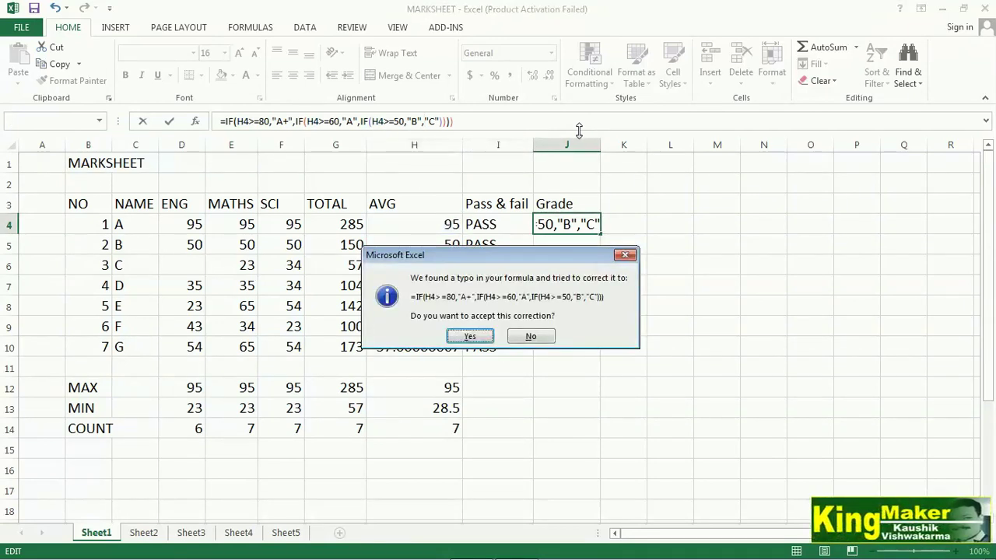
{"action": "key", "text": "Return"}
{"action": "key", "text": "Up"}
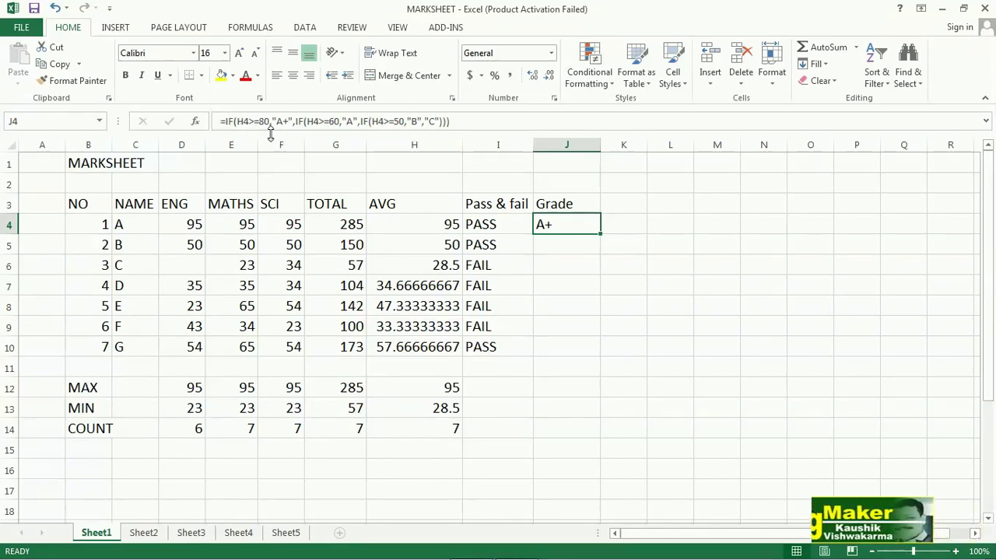
- Recommit J4's grade formula and fill it down through J10
{"action": "double_click", "coordinate": [596, 221]}
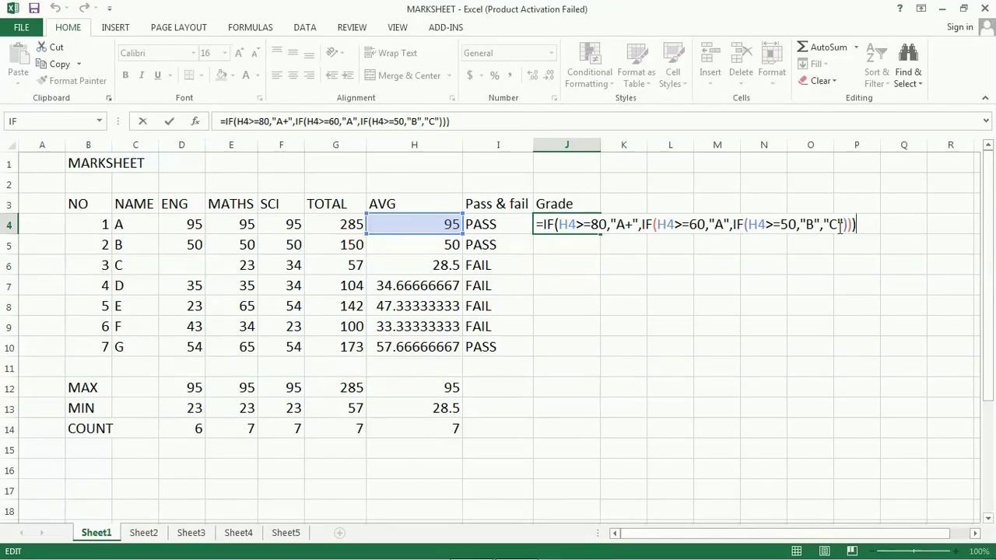
{"action": "key", "text": "Return"}
{"action": "left_click", "coordinate": [579, 228]}
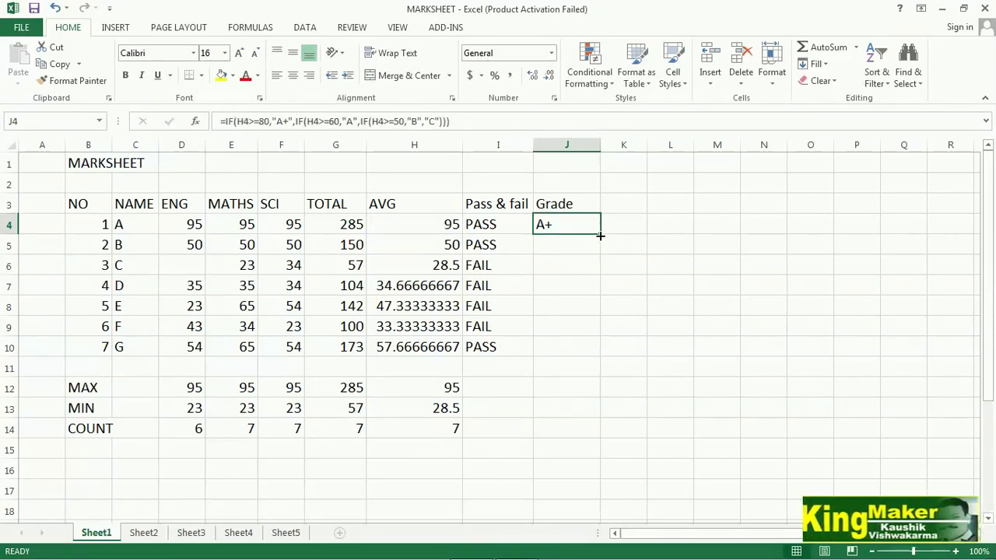
{"action": "left_click_drag", "start_coordinate": [600, 235], "coordinate": [584, 355]}
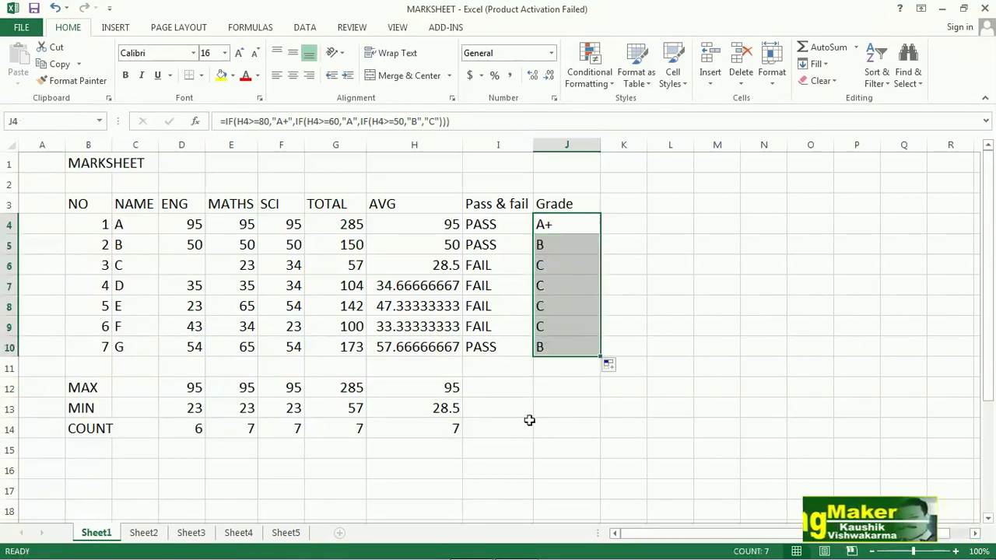
- Check the pass/fail formula in I6 and the copied grades in J6–J9, then return to J4
{"action": "left_click", "coordinate": [486, 265]}
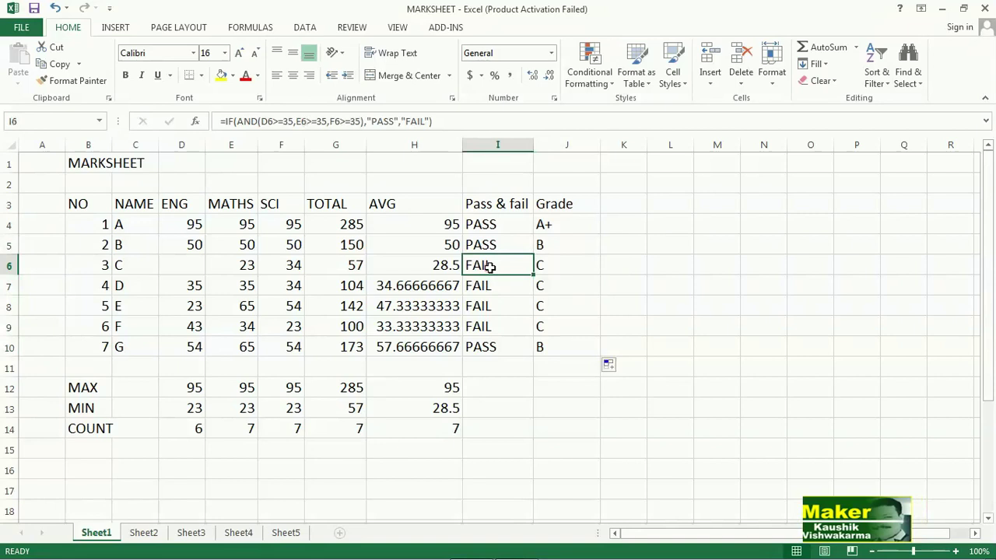
{"action": "left_click", "coordinate": [552, 267]}
{"action": "left_click", "coordinate": [550, 285]}
{"action": "left_click", "coordinate": [549, 312]}
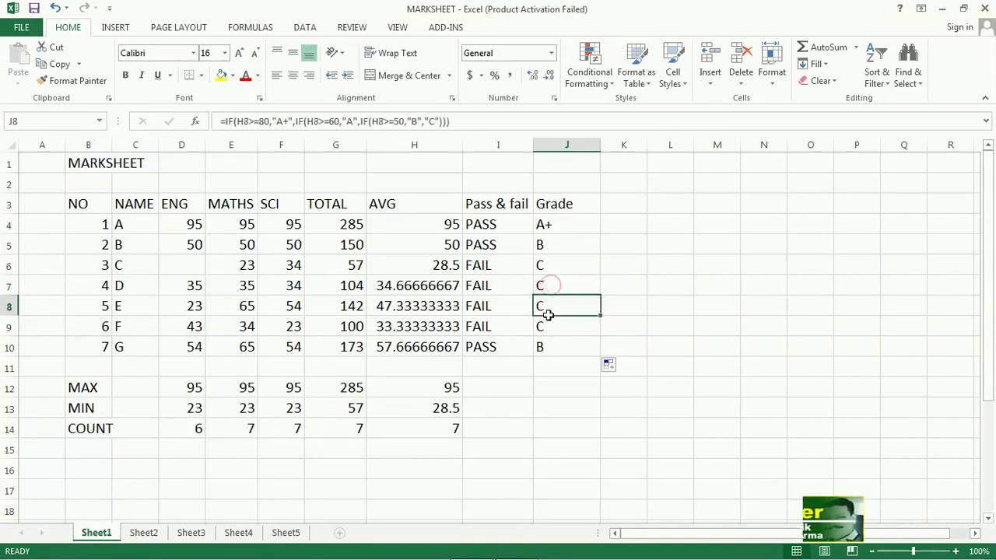
{"action": "left_click", "coordinate": [543, 327]}
{"action": "left_click", "coordinate": [542, 263]}
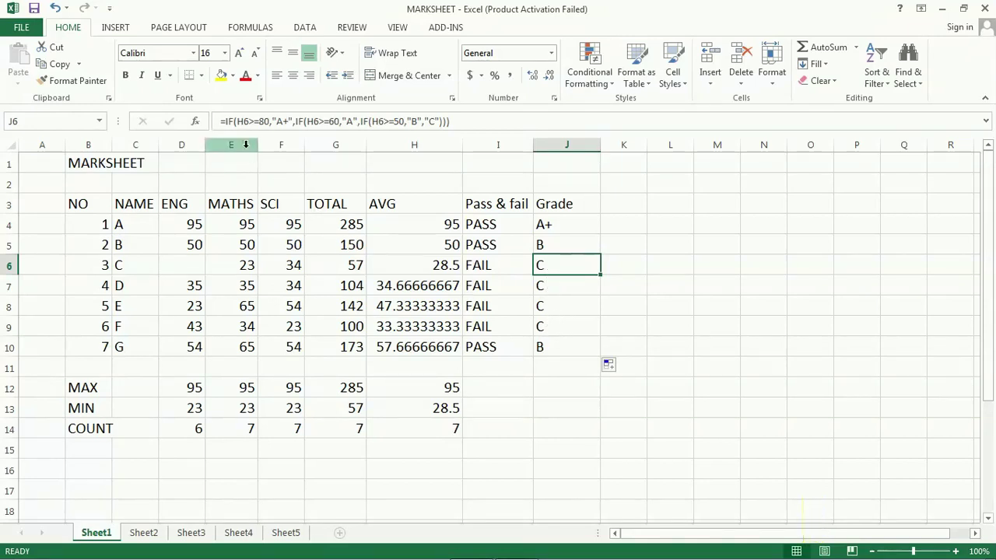
{"action": "left_click", "coordinate": [568, 226]}
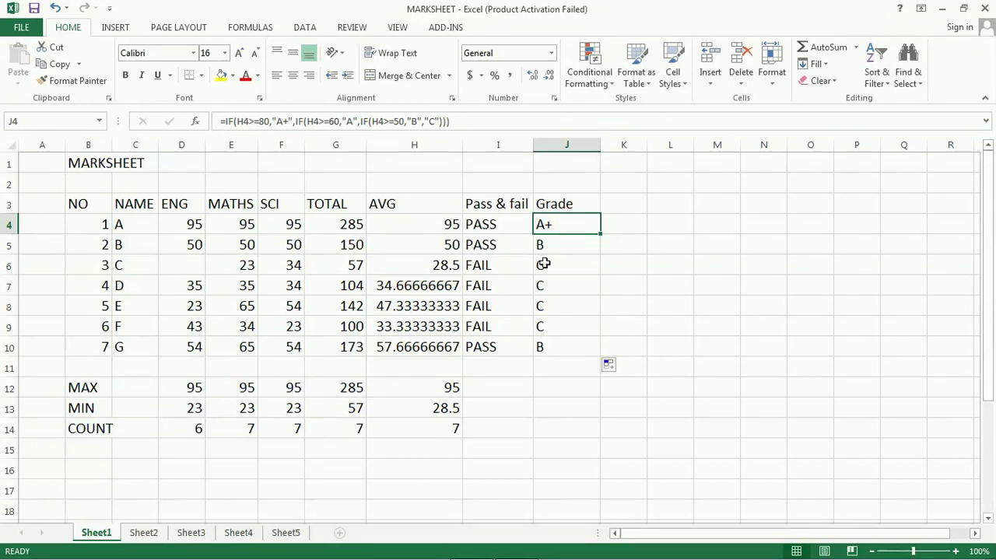
- Prefix J4's formula with IF(I4=FAIL,"FAIL", and submit it, triggering a missing-parenthesis warning
{"action": "key", "text": "F2"}
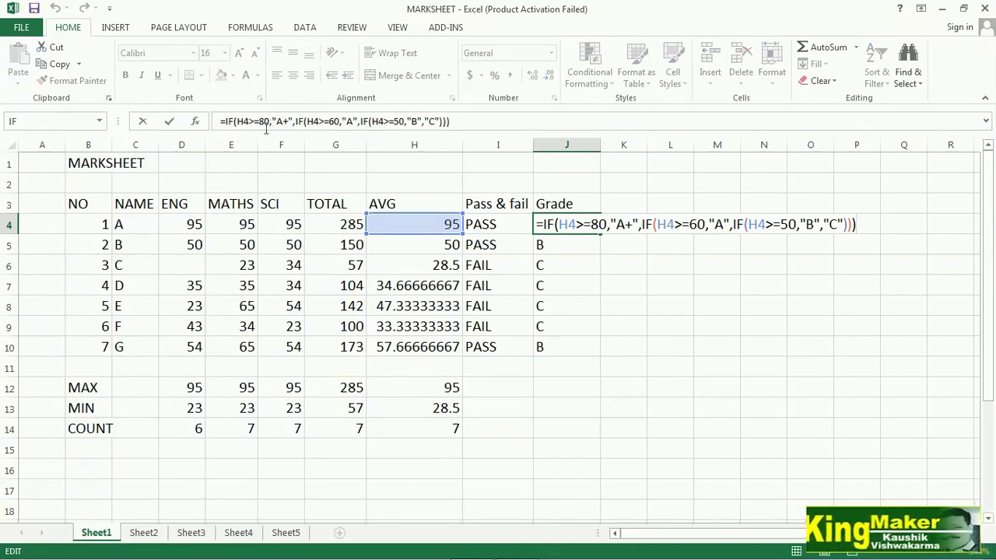
{"action": "key", "text": "Home"}
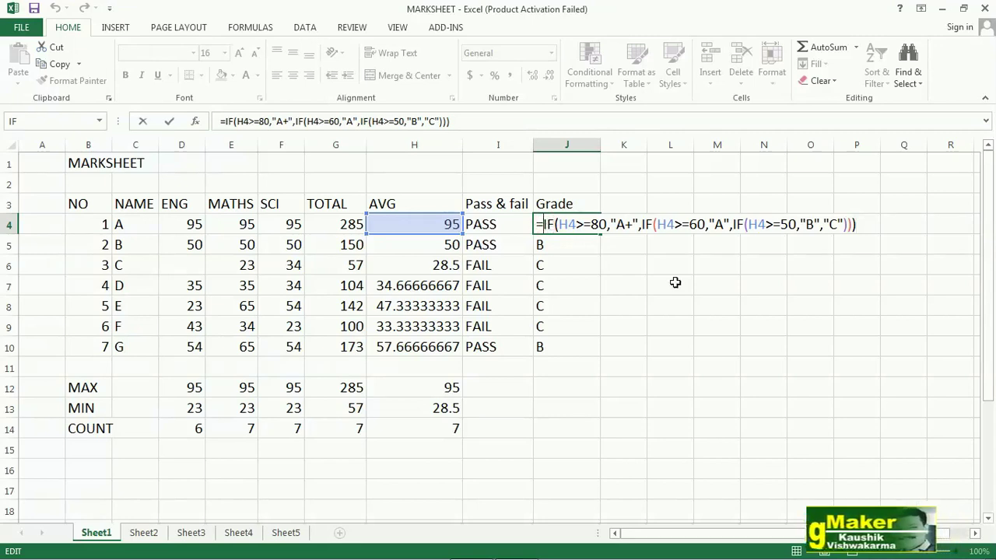
{"action": "type", "text": "IF"}
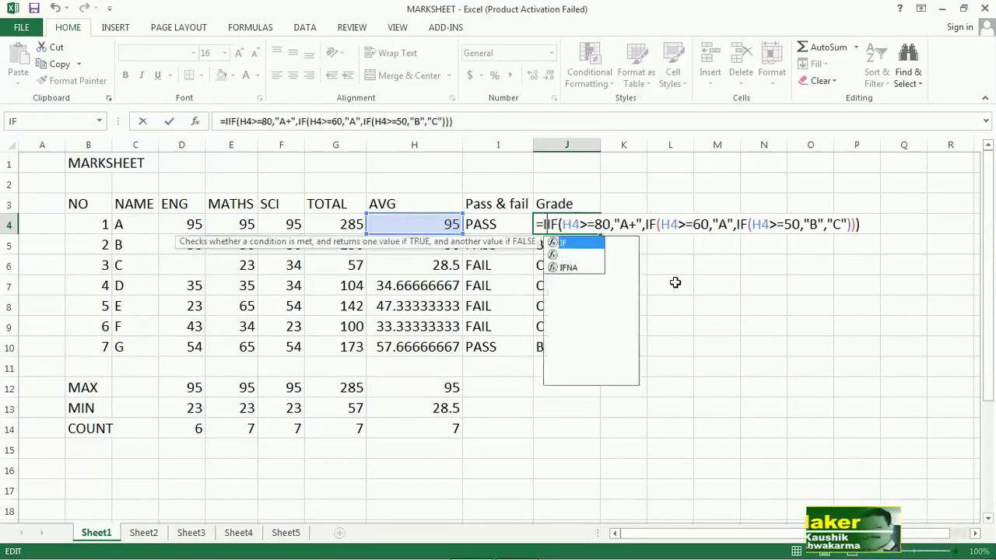
{"action": "type", "text": "("}
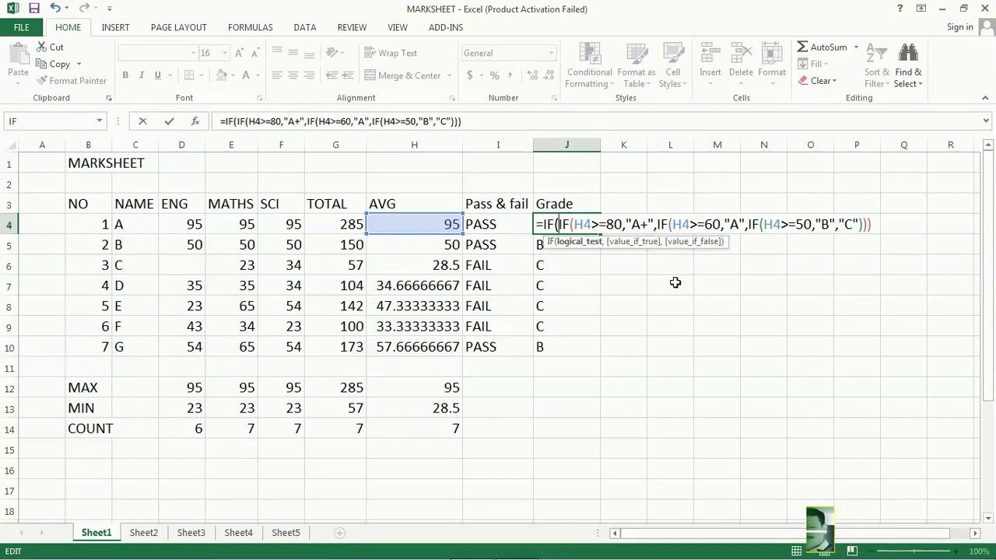
{"action": "type", "text": "I4"}
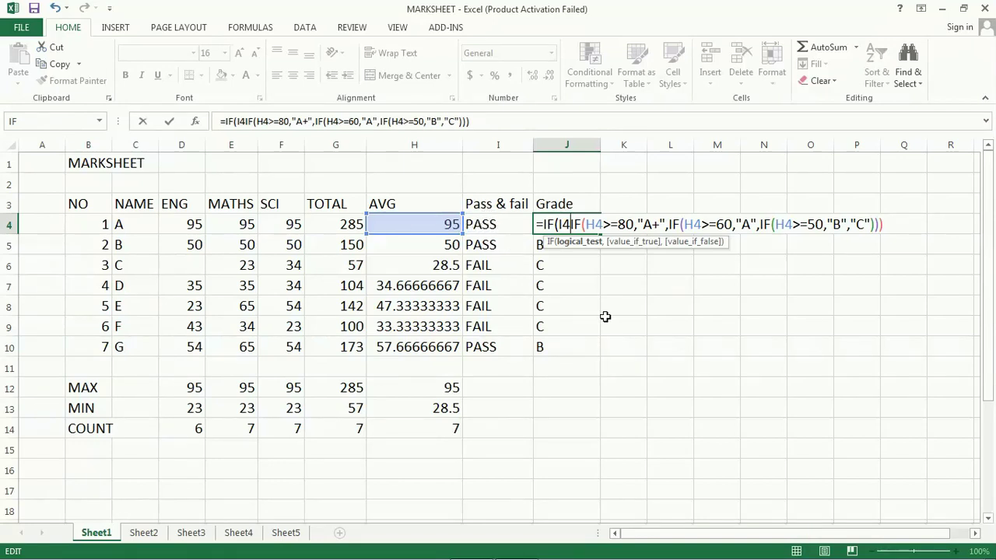
{"action": "type", "text": "="}
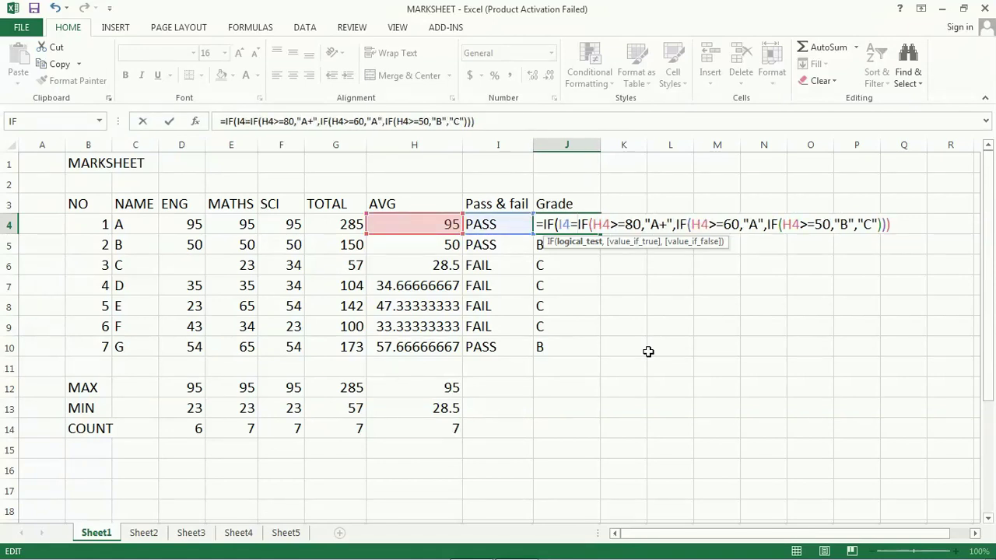
{"action": "type", "text": "F"}
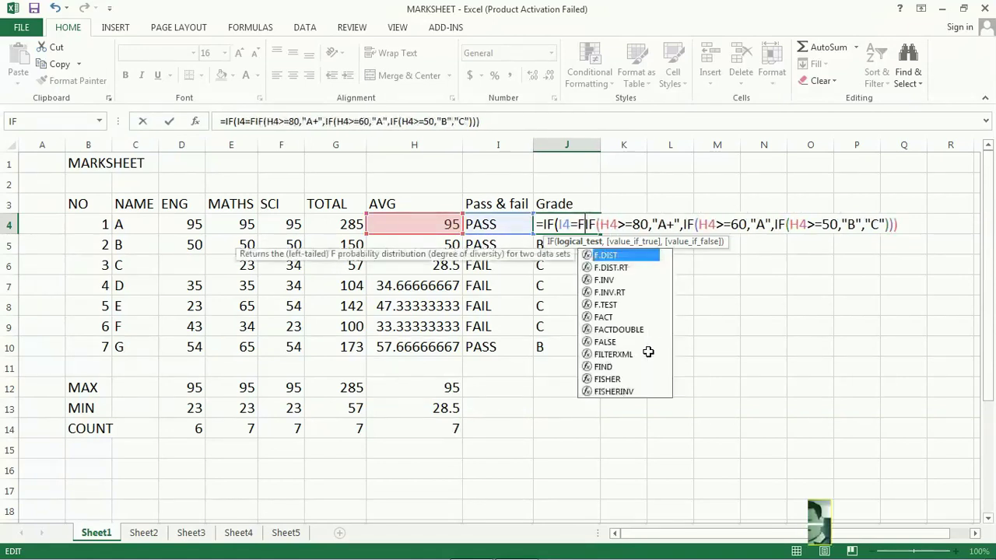
{"action": "type", "text": "AIL"}
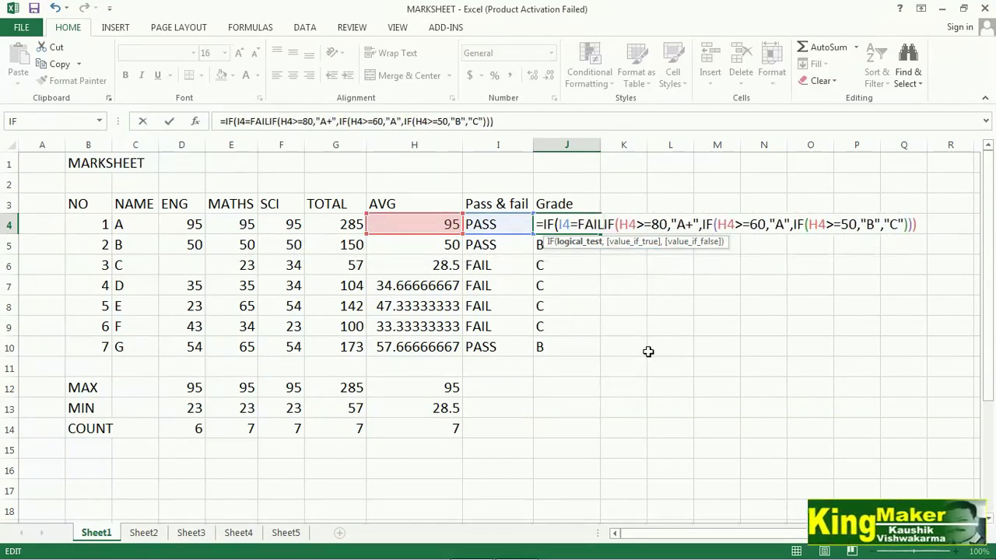
{"action": "type", "text": ","}
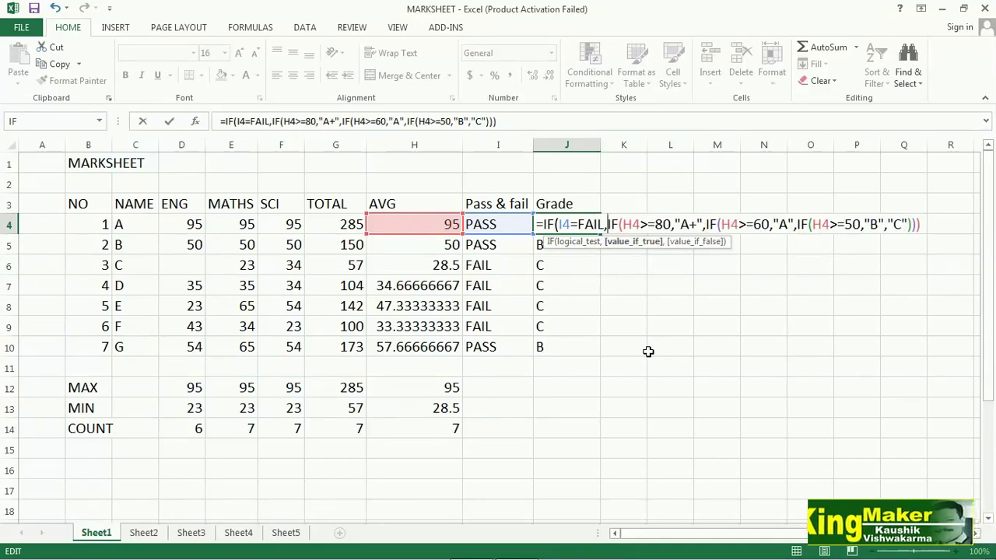
{"action": "type", "text": "\"FAIL"}
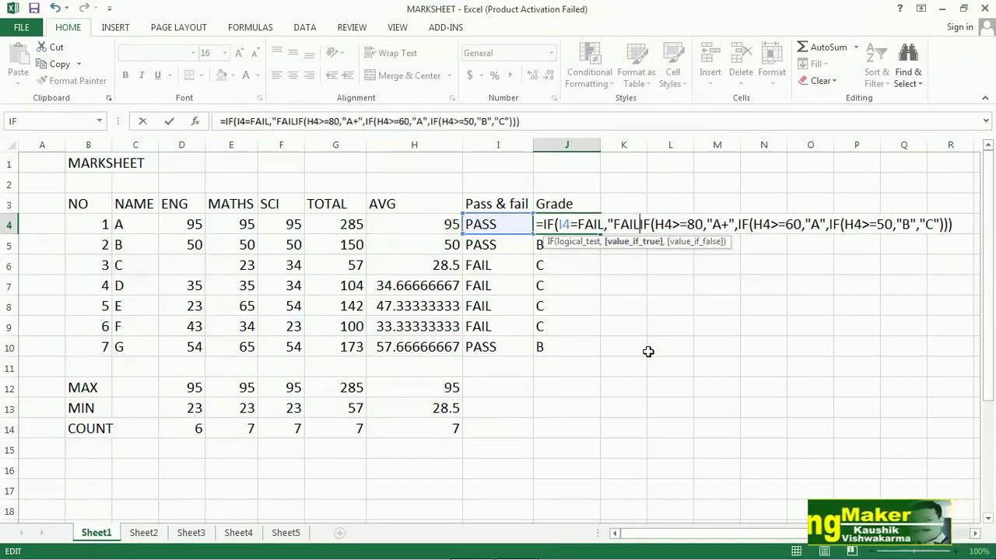
{"action": "type", "text": "\""}
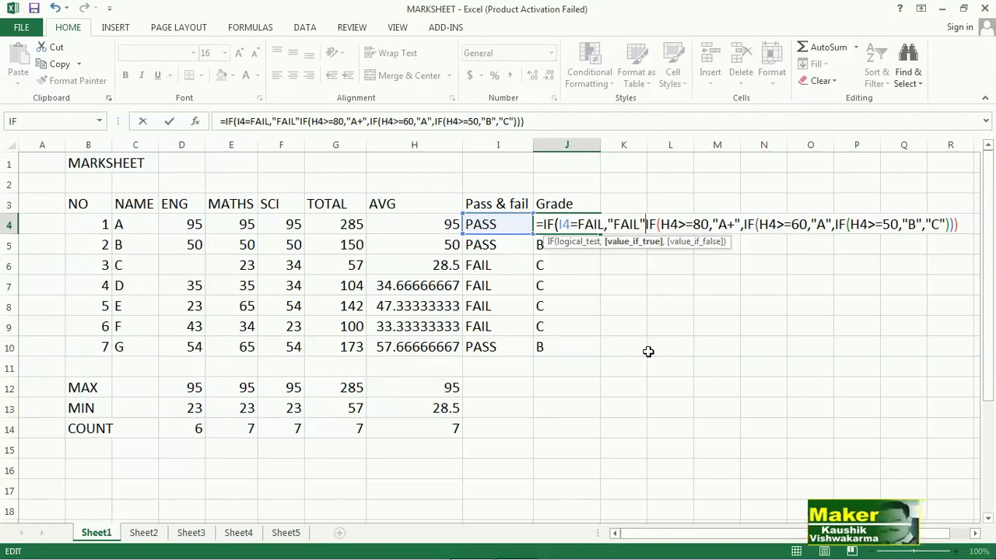
{"action": "type", "text": ","}
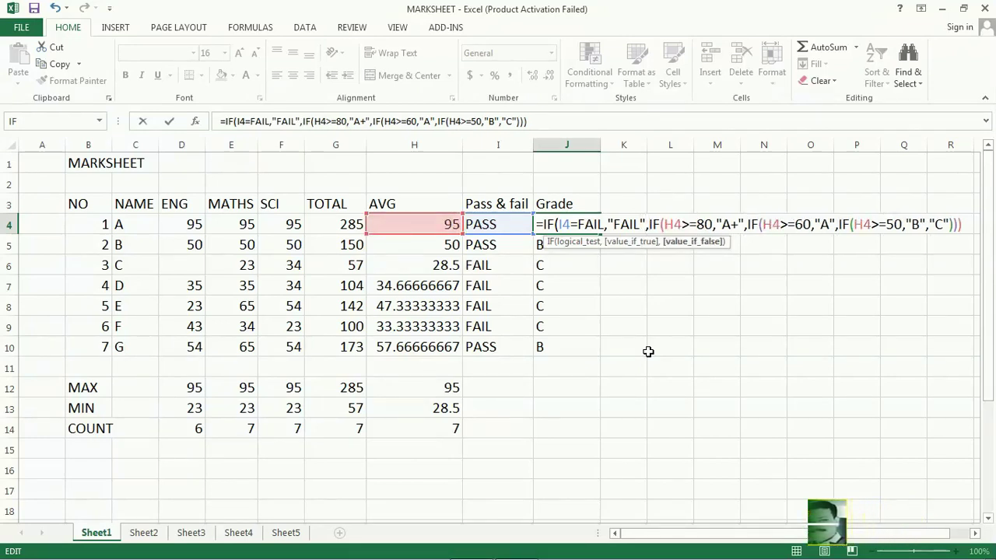
{"action": "key", "text": "Return"}
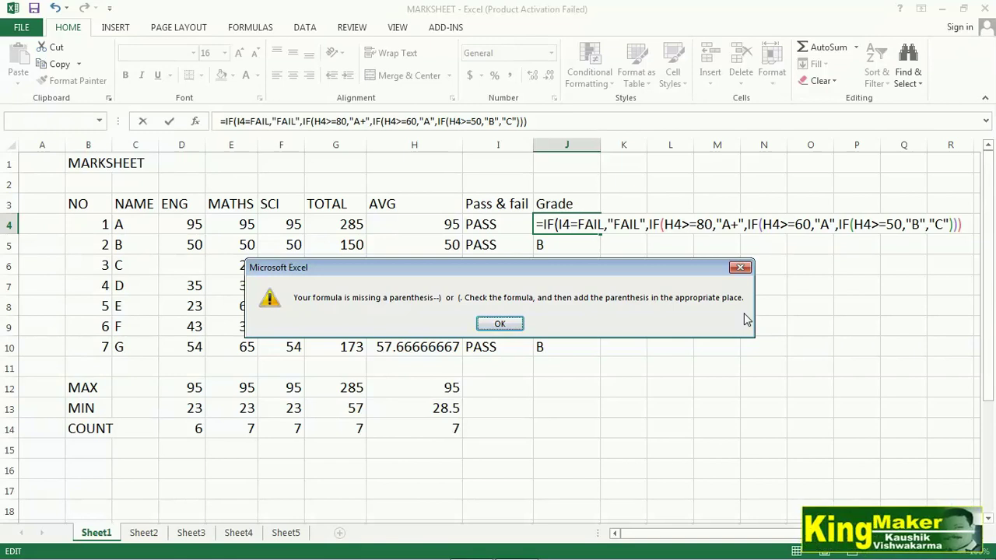
- Dismiss the warning and add the missing closing parenthesis to J4's formula, which now shows #NAME?
{"action": "left_click", "coordinate": [510, 326]}
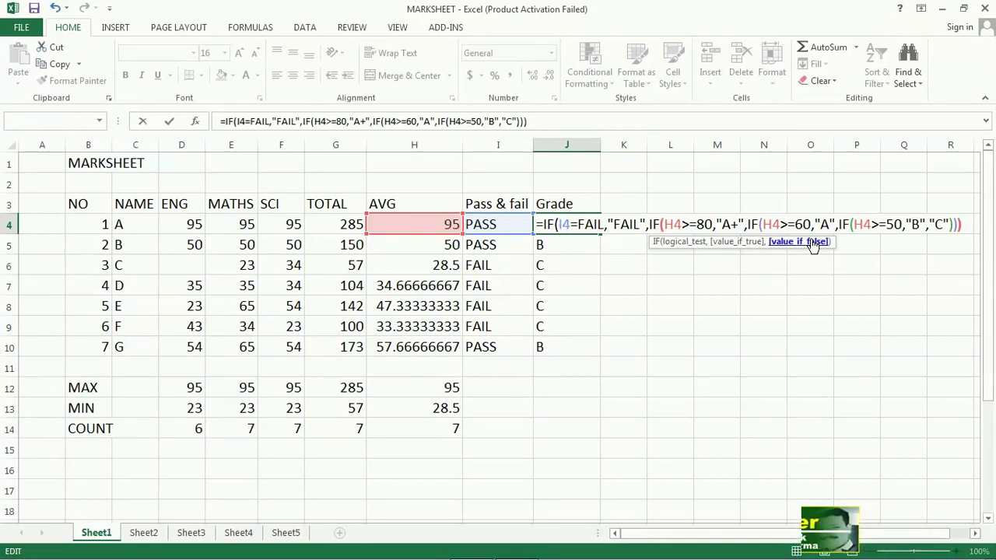
{"action": "key", "text": "Right"}
{"action": "type", "text": ")"}
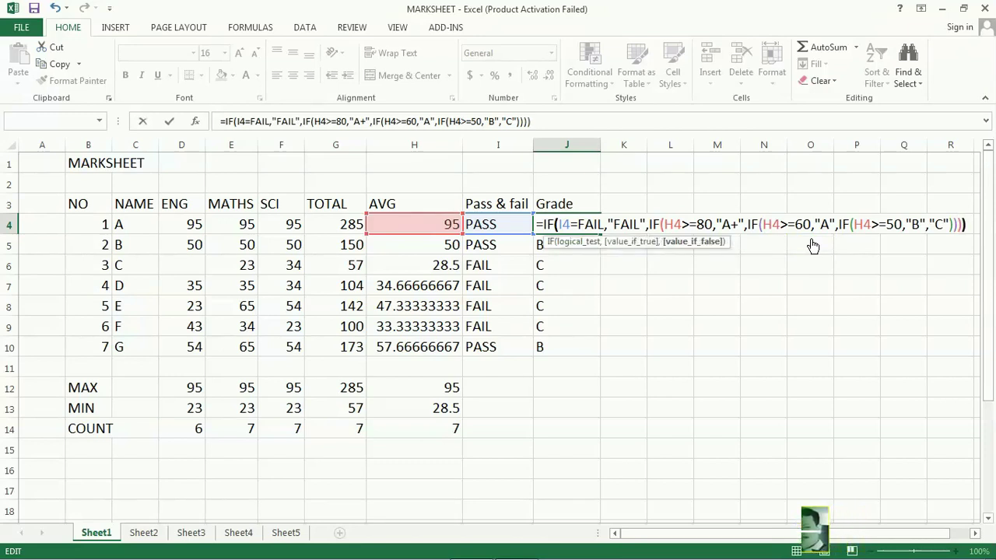
{"action": "key", "text": "Return"}
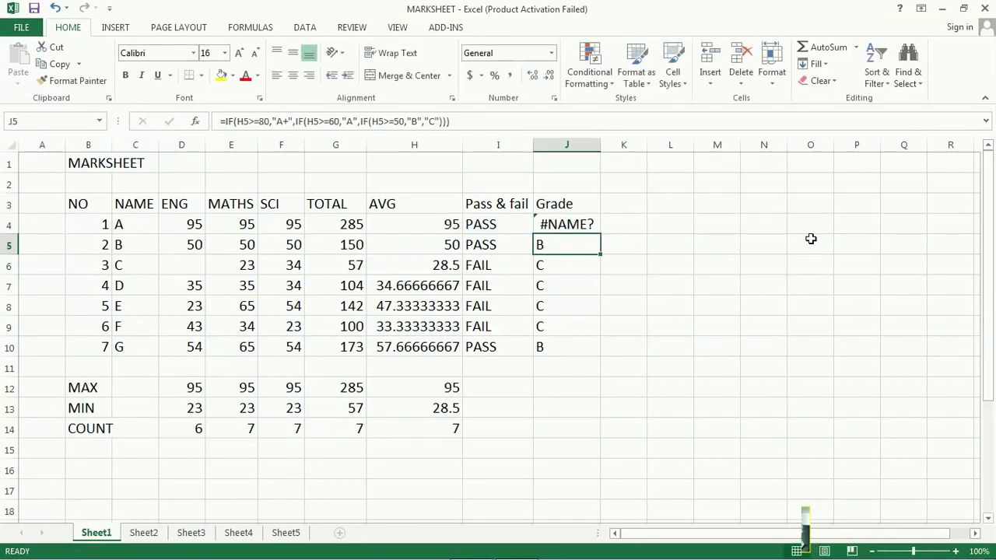
{"action": "key", "text": "Up"}
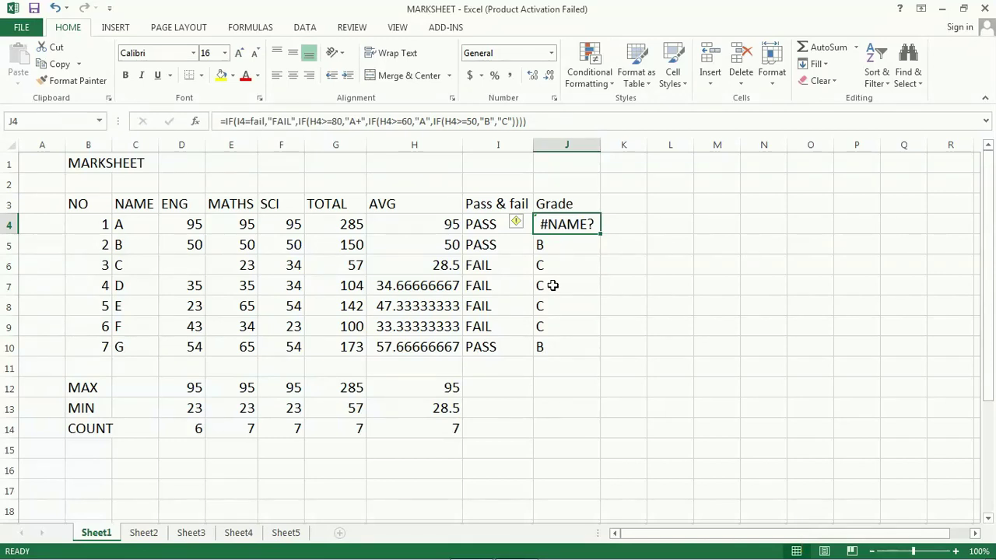
- Quote "fail" in J4's condition so the formula commits without error and shows A+
{"action": "left_click", "coordinate": [249, 122]}
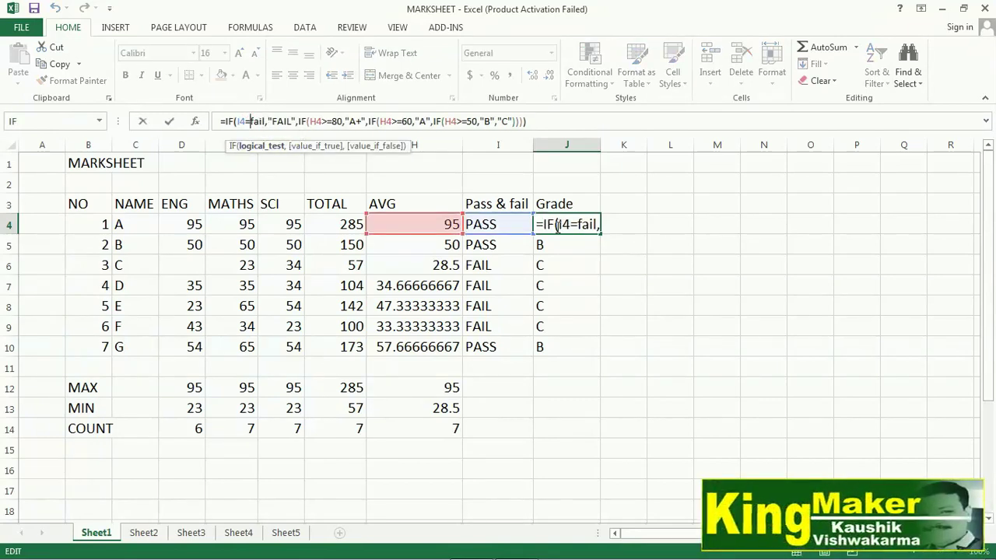
{"action": "type", "text": "\""}
{"action": "key", "text": "Right"}
{"action": "key", "text": "Right"}
{"action": "key", "text": "Right"}
{"action": "type", "text": "\""}
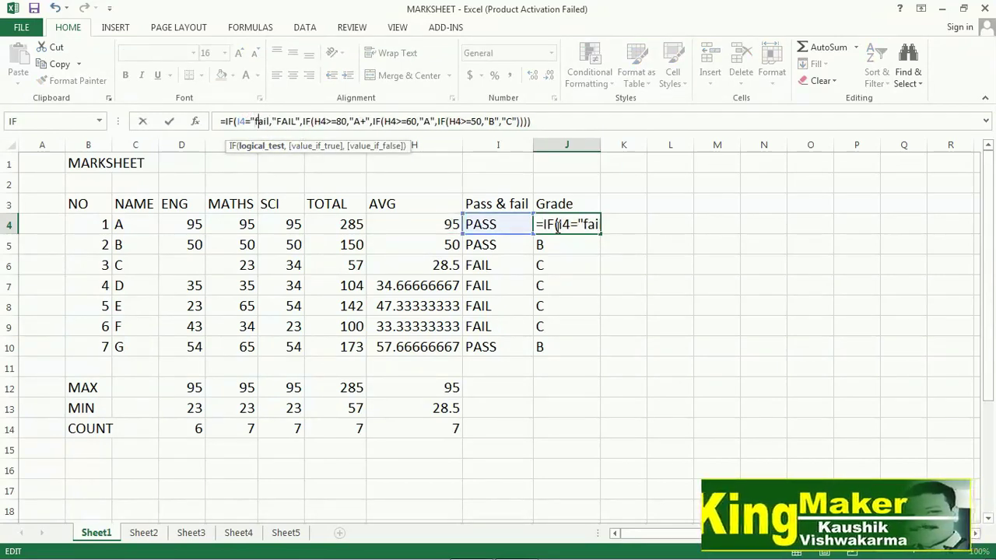
{"action": "key", "text": "Right"}
{"action": "type", "text": "\""}
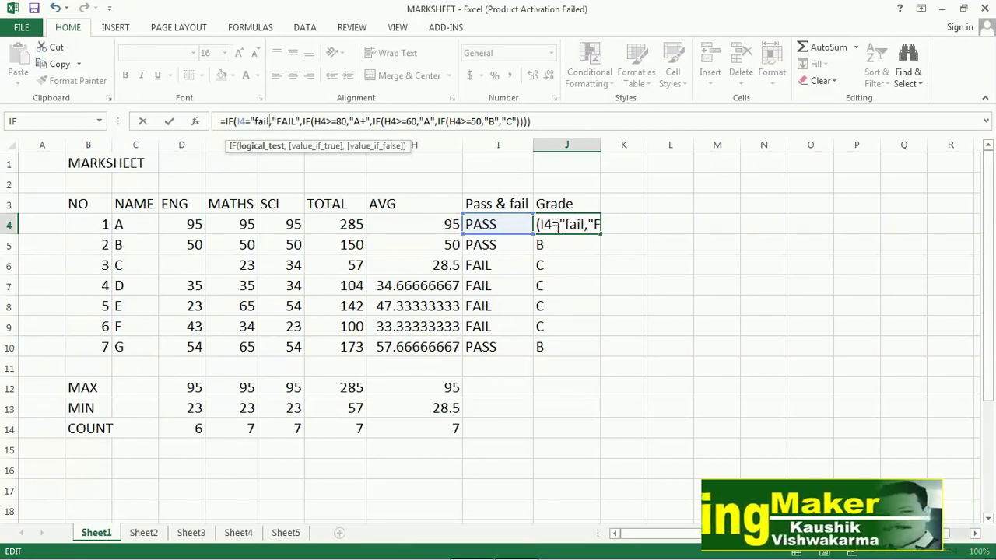
{"action": "key", "text": "Return"}
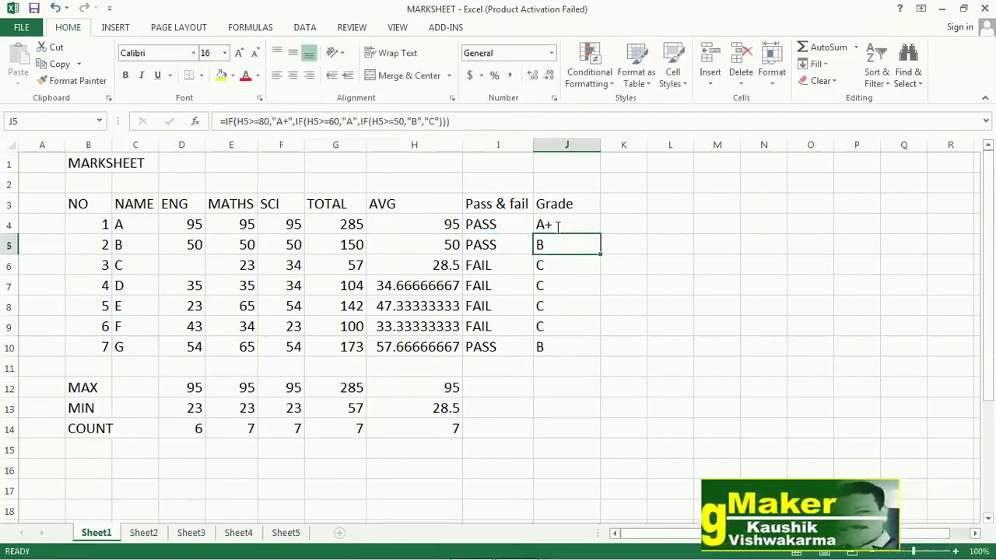
{"action": "left_click", "coordinate": [556, 225]}
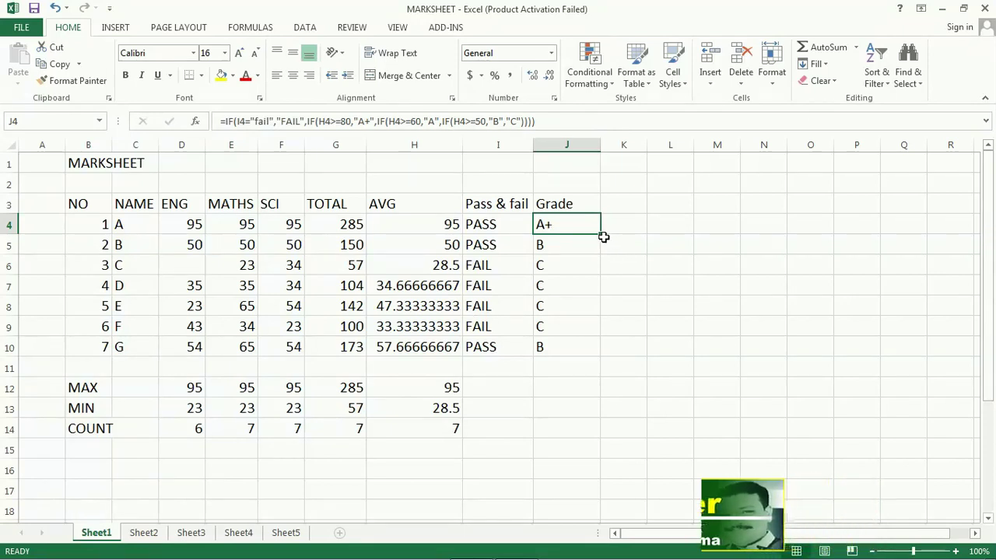
- Fill the corrected formula down to J10 and check J6 and I6; failed students now show FAIL
{"action": "left_click_drag", "start_coordinate": [600, 235], "coordinate": [603, 355]}
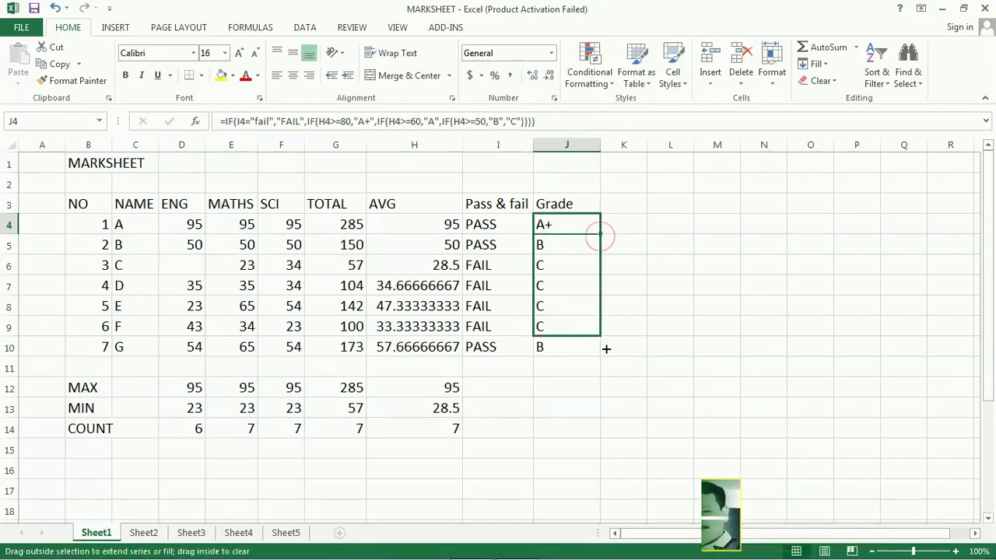
{"action": "left_click", "coordinate": [550, 268]}
{"action": "left_click", "coordinate": [494, 265]}
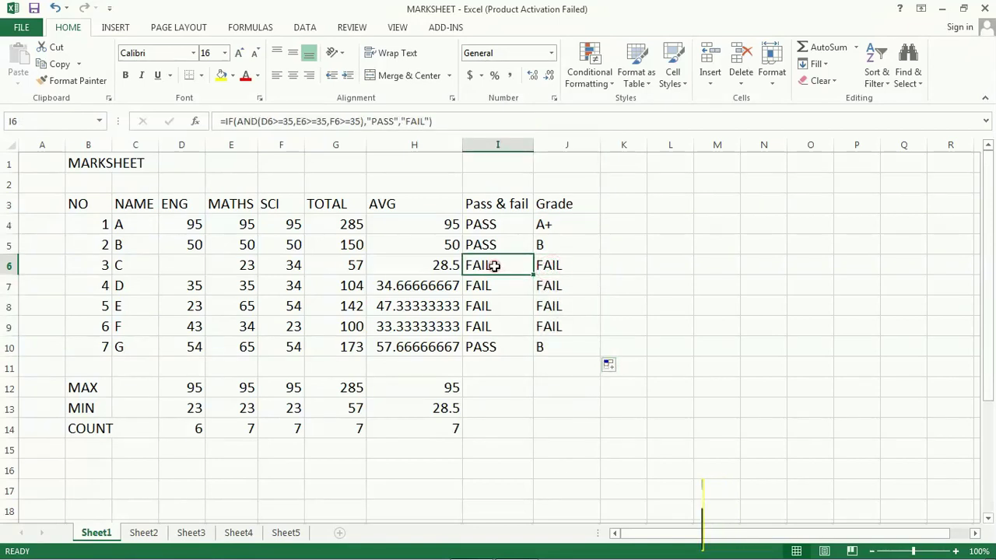
{"action": "left_click", "coordinate": [548, 265]}
{"action": "left_click", "coordinate": [548, 225]}
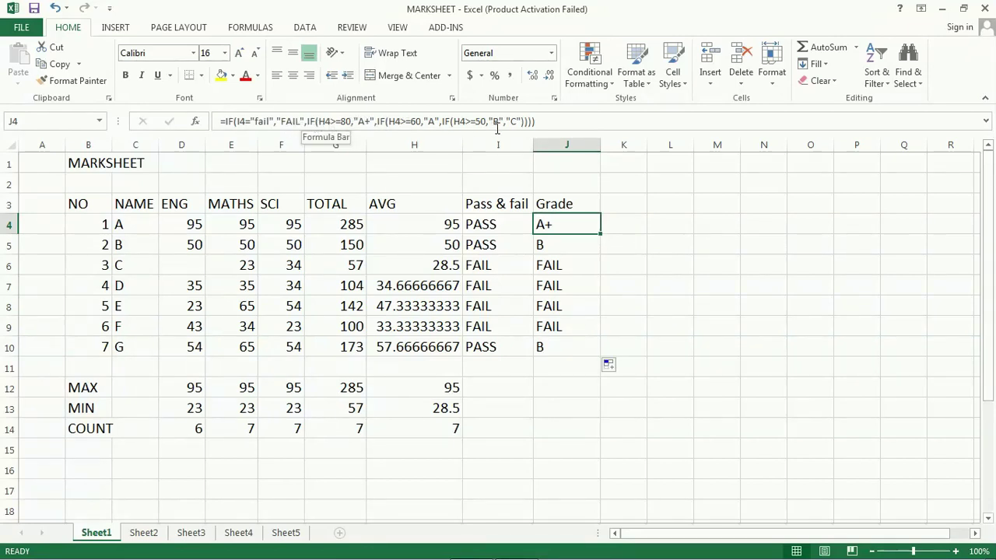
- Test student A's SCI mark in F4 at 34, then set it to 35 for total 225 and grade A
{"action": "left_click", "coordinate": [290, 224]}
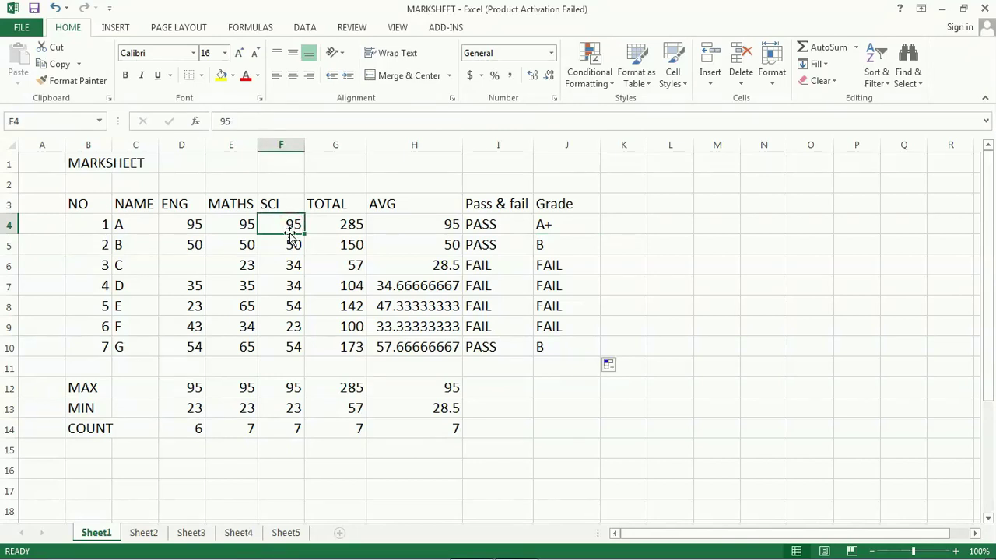
{"action": "type", "text": "34"}
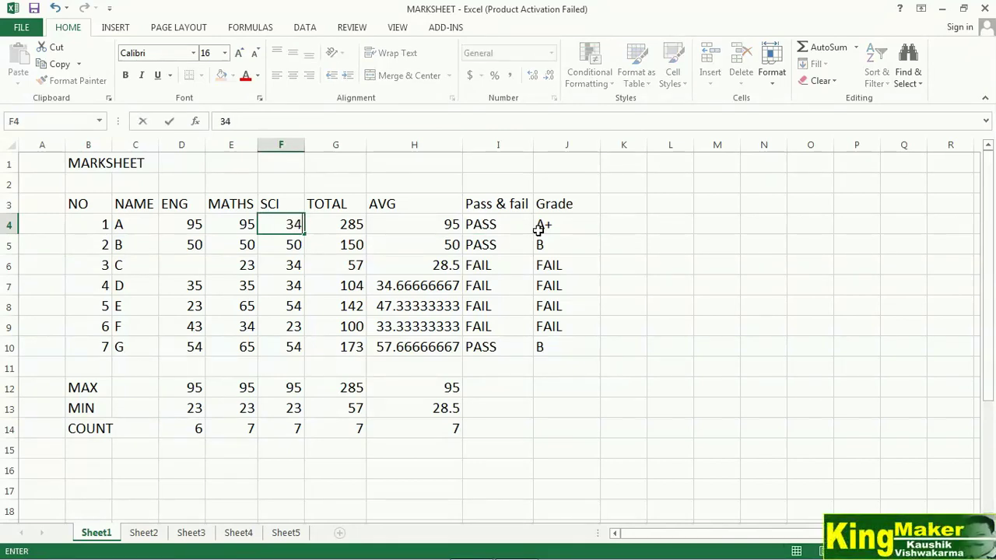
{"action": "key", "text": "Return"}
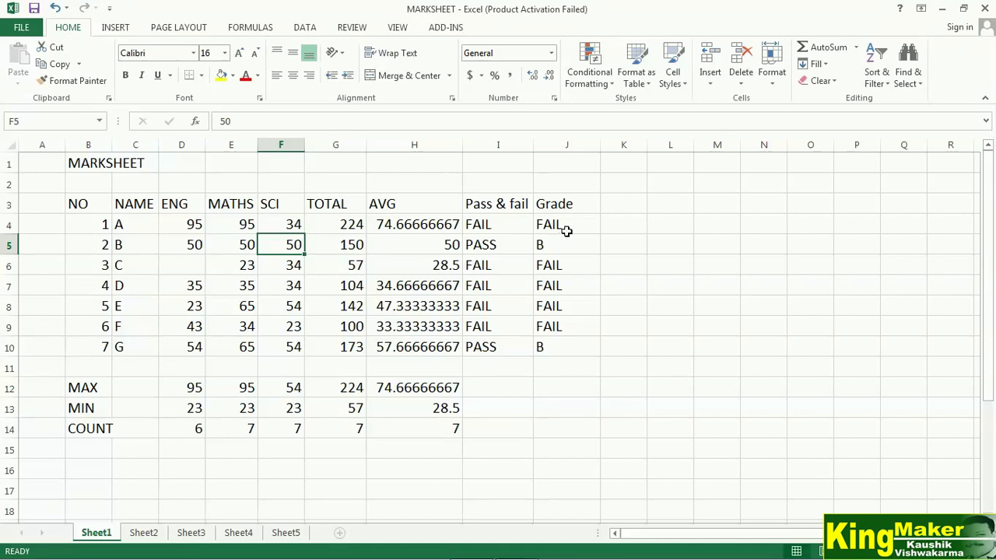
{"action": "left_click", "coordinate": [290, 225]}
{"action": "type", "text": "3"}
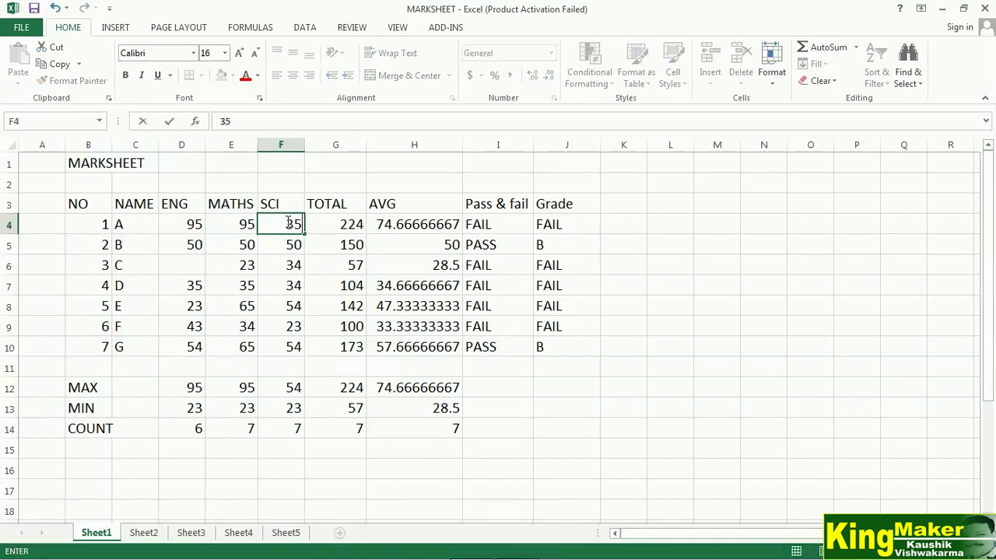
{"action": "left_click", "coordinate": [576, 249]}
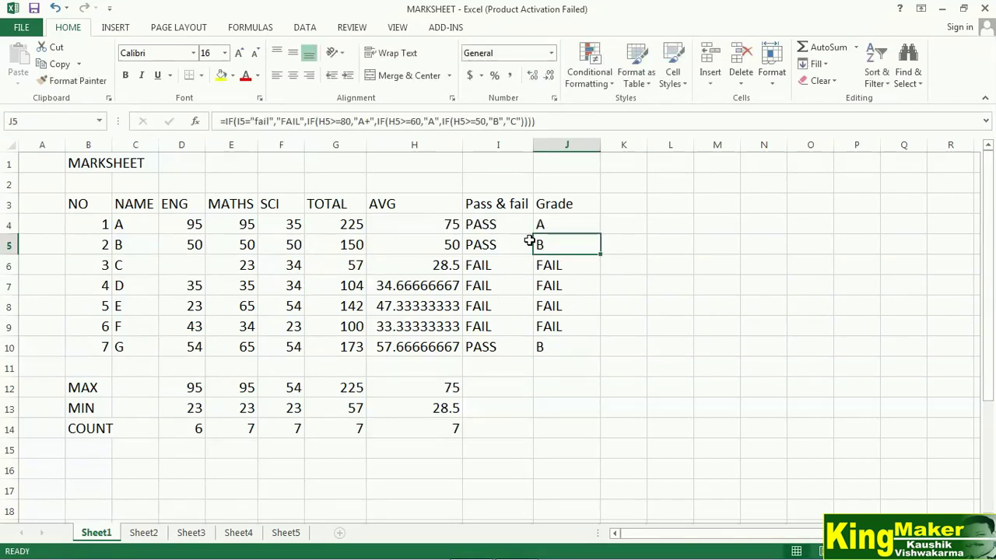
{"action": "left_click", "coordinate": [272, 304]}
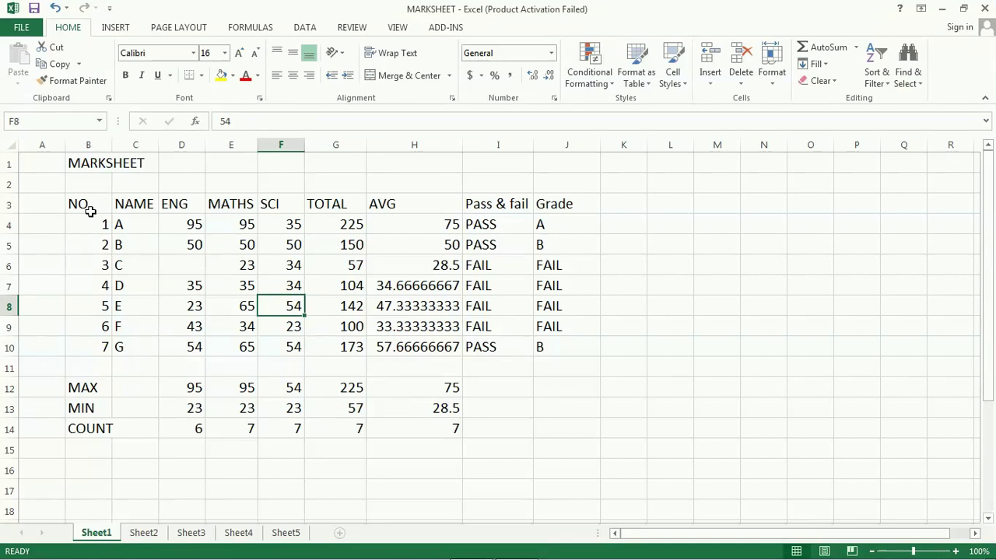
- Bold the header row B3:J3 (NO through Grade) and italicise student rows B4:J10
{"action": "left_click_drag", "start_coordinate": [82, 204], "coordinate": [556, 204]}
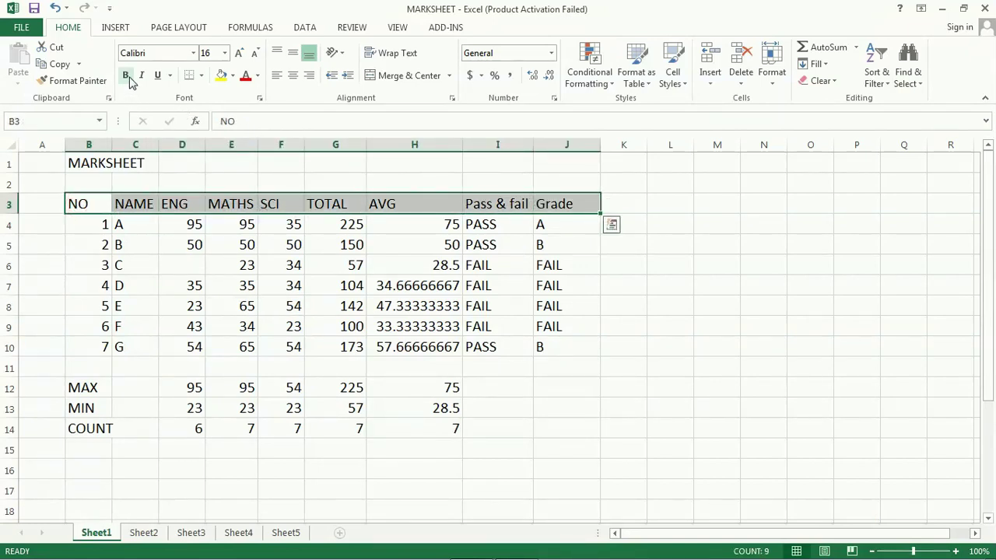
{"action": "key", "text": "ctrl+b"}
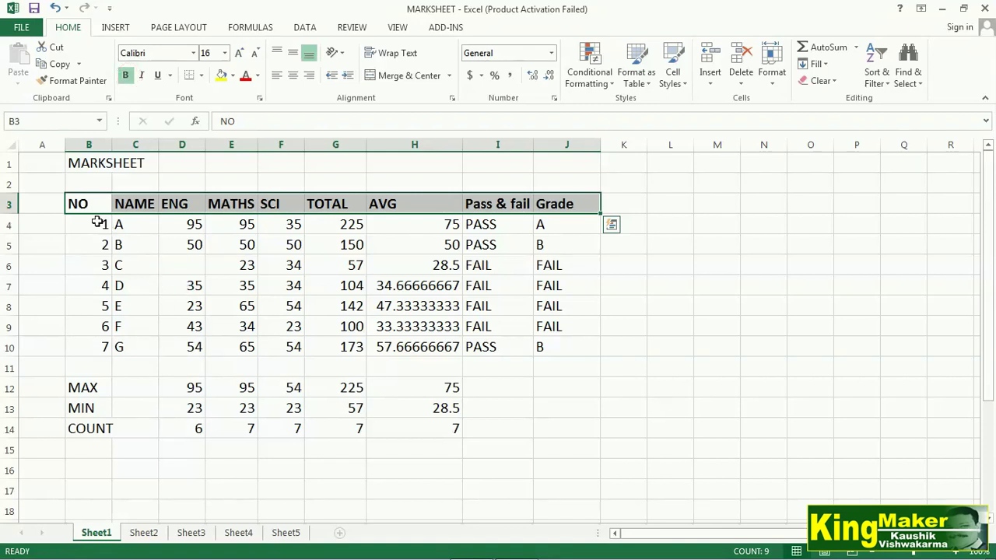
{"action": "left_click_drag", "start_coordinate": [98, 224], "coordinate": [549, 344]}
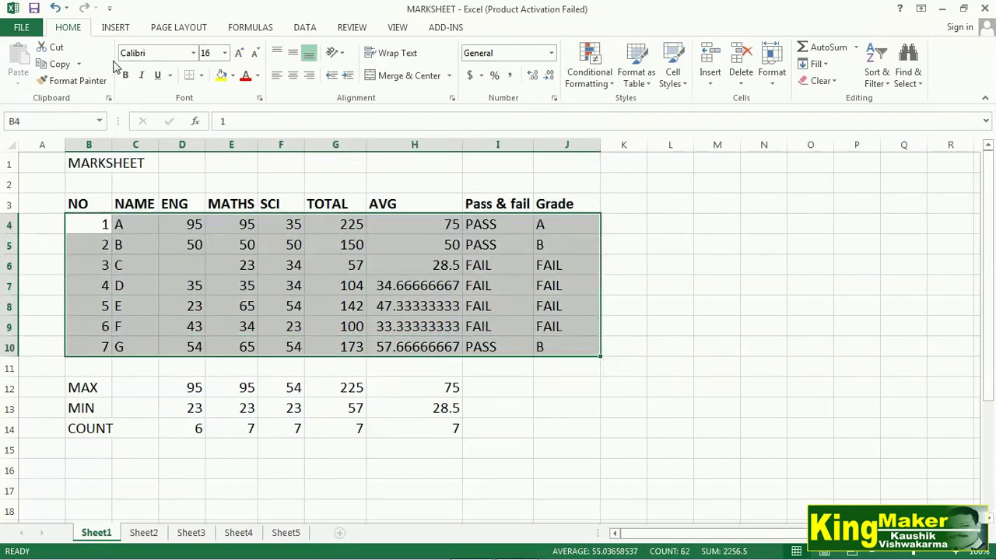
{"action": "left_click", "coordinate": [142, 74]}
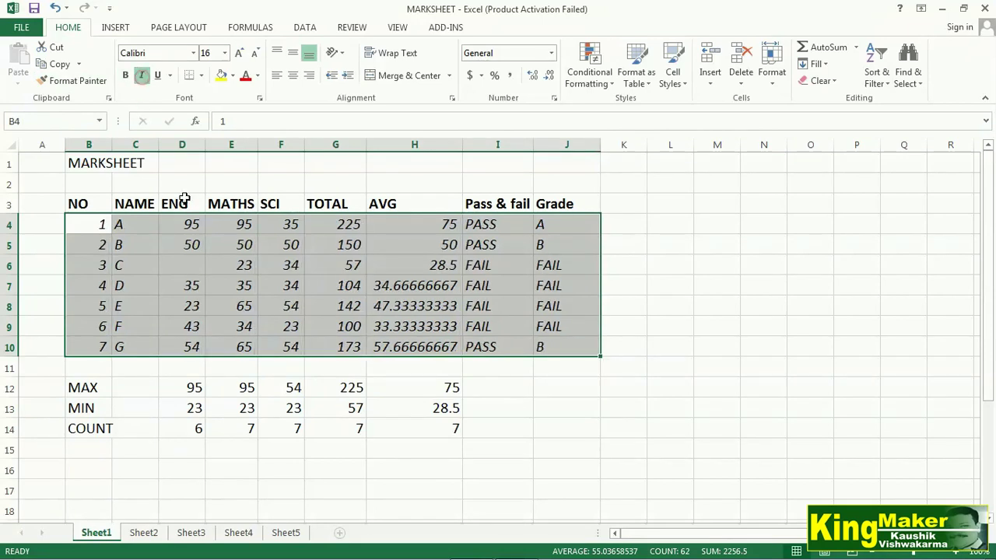
{"action": "left_click", "coordinate": [229, 269]}
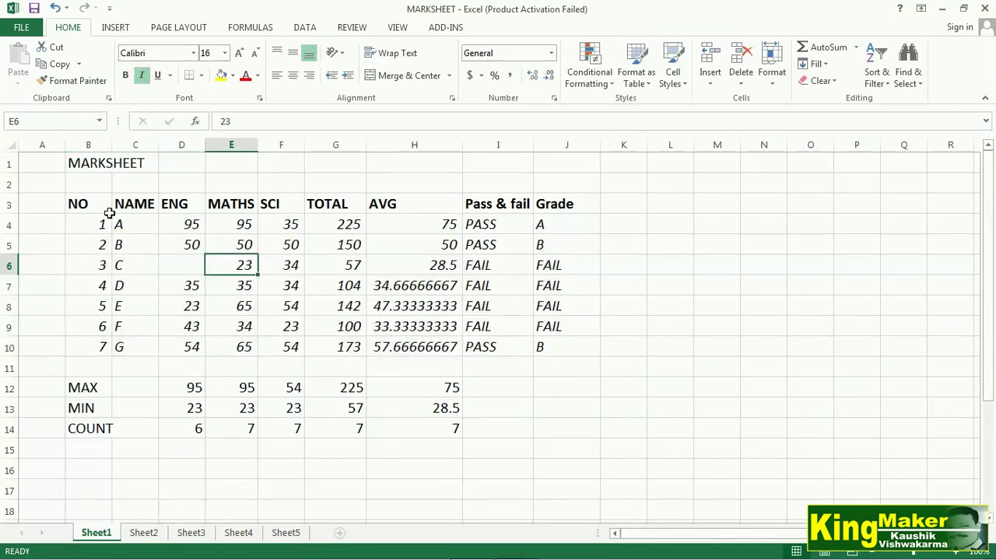
{"action": "left_click", "coordinate": [79, 163]}
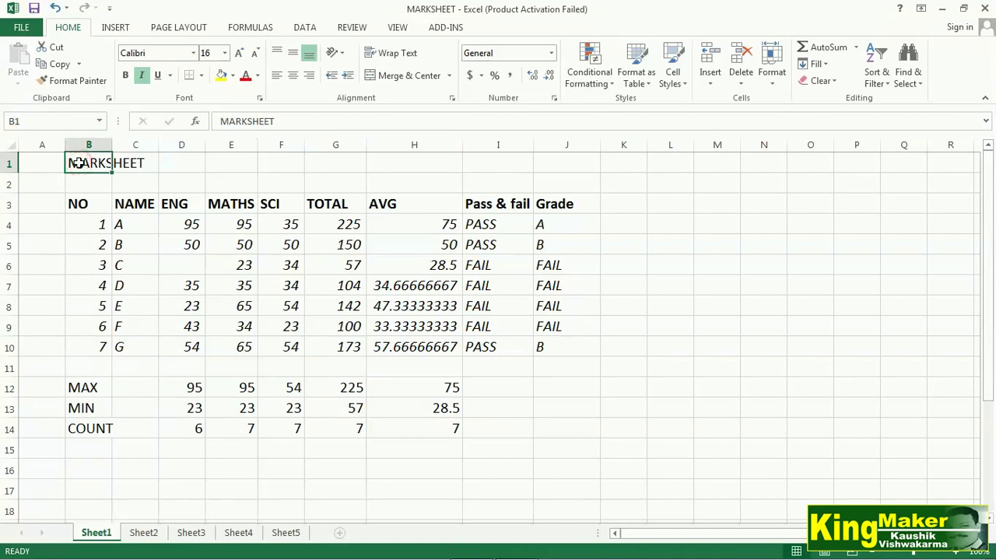
- Make the MARKSHEET title 22 pt and bold, merged and centred across B1:J1 with yellow fill
{"action": "left_click", "coordinate": [225, 52]}
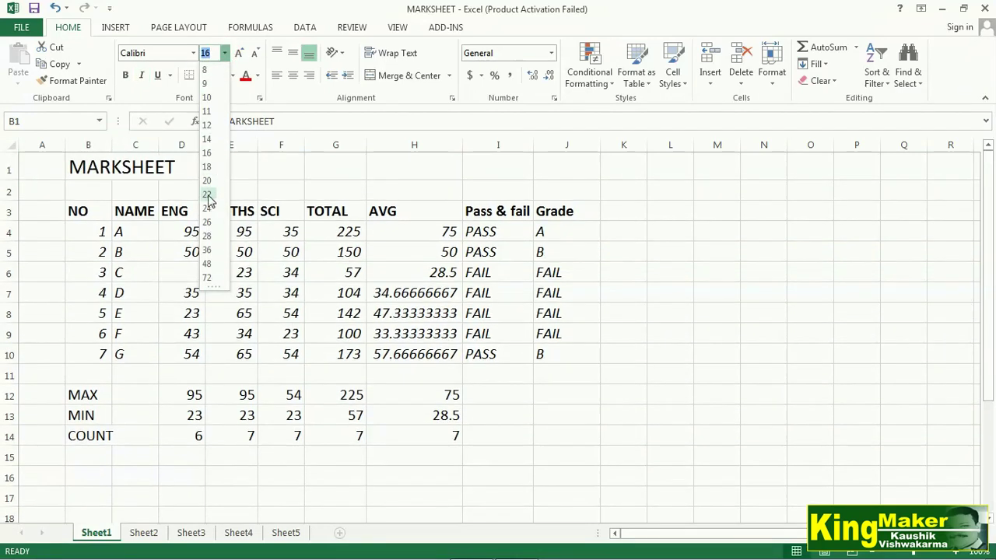
{"action": "left_click", "coordinate": [207, 194]}
{"action": "left_click_drag", "start_coordinate": [90, 168], "coordinate": [524, 172]}
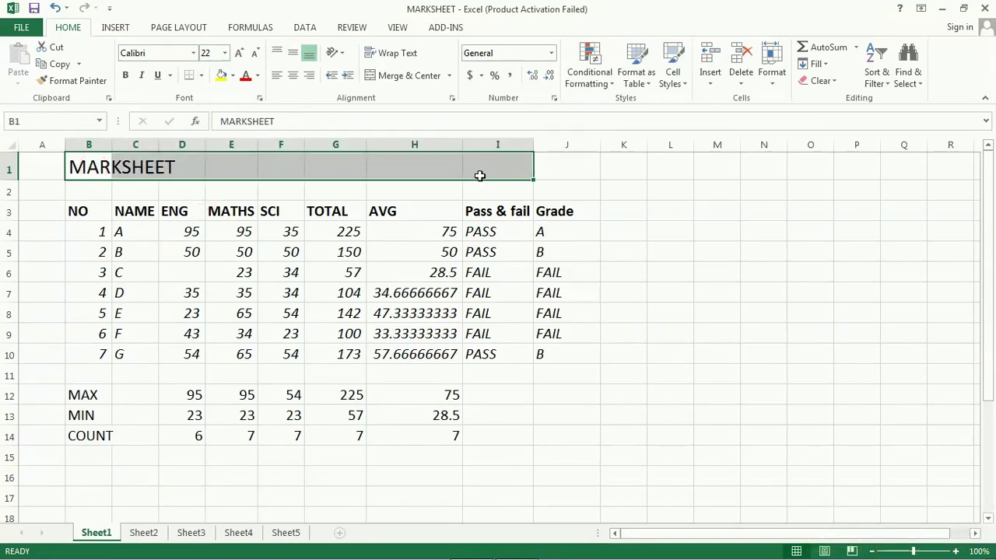
{"action": "left_click_drag", "start_coordinate": [95, 166], "coordinate": [554, 166]}
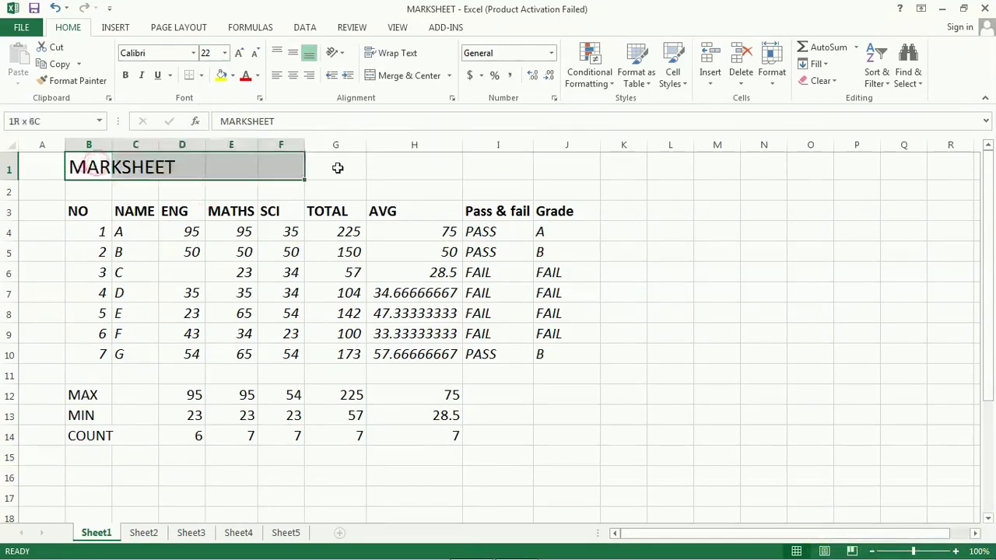
{"action": "left_click", "coordinate": [382, 81]}
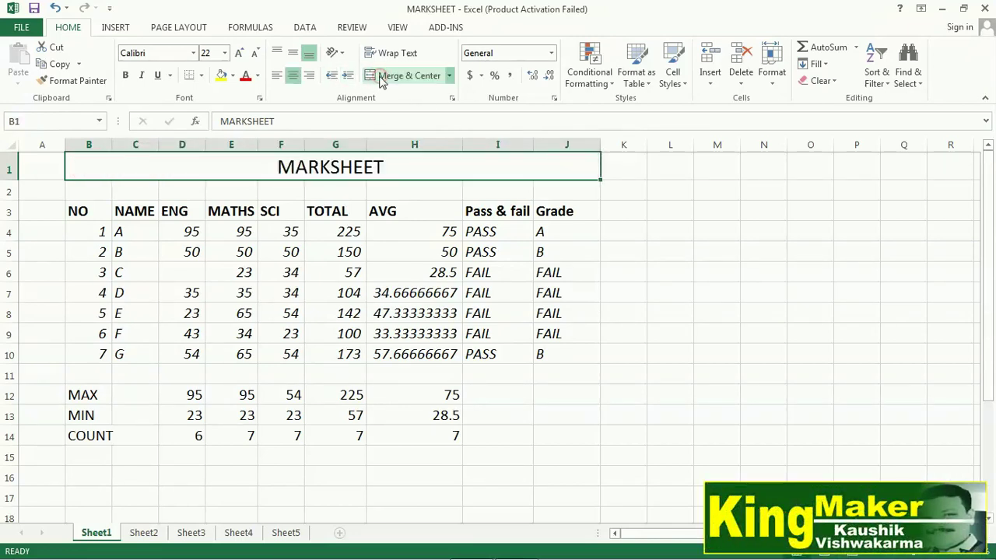
{"action": "left_click", "coordinate": [125, 76]}
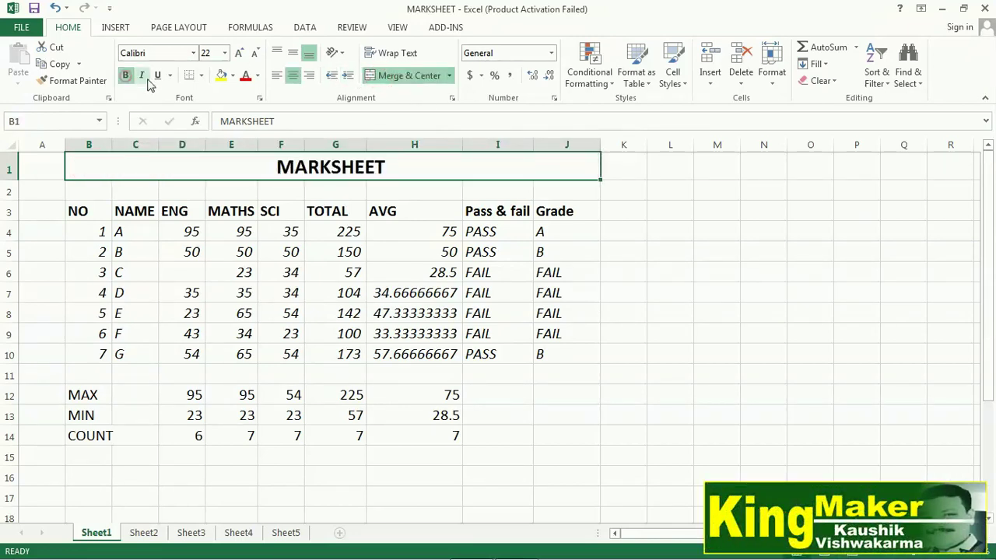
{"action": "left_click", "coordinate": [221, 76]}
{"action": "left_click", "coordinate": [231, 232]}
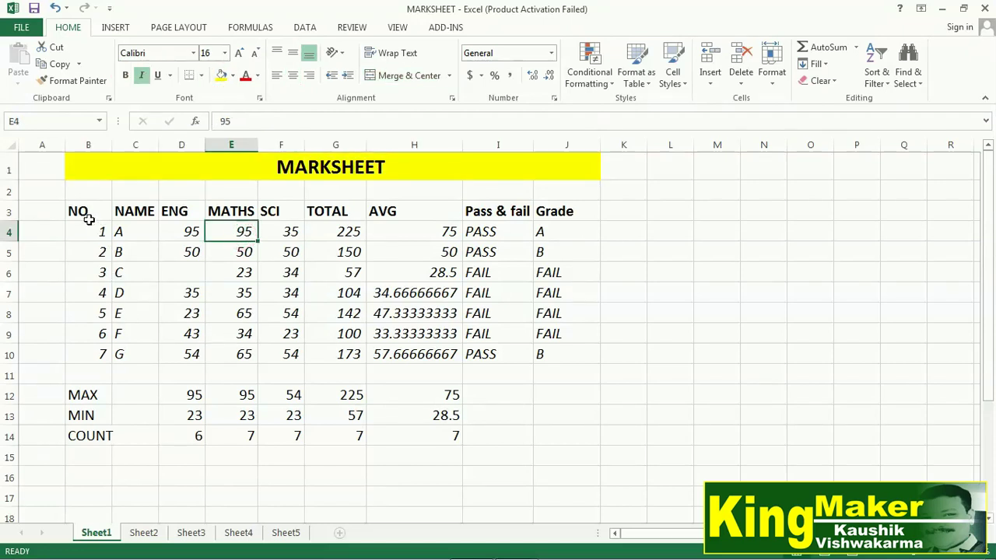
- Apply All Borders to the B3:J10 marksheet range
{"action": "mouse_move", "coordinate": [88, 218]}
{"action": "left_mouse_down"}
{"action": "mouse_move", "coordinate": [342, 314]}
{"action": "mouse_move", "coordinate": [568, 356]}
{"action": "left_mouse_up"}
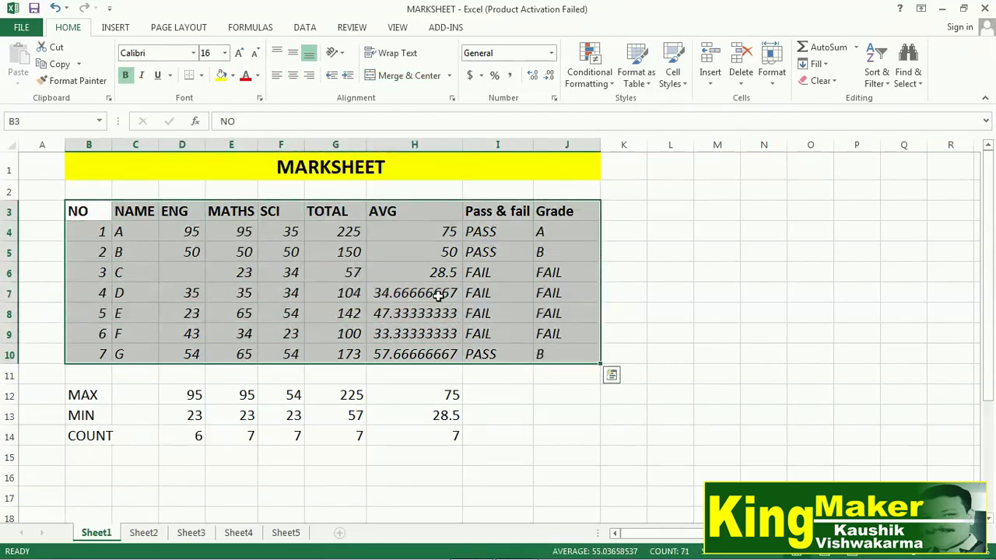
{"action": "left_click", "coordinate": [201, 76]}
{"action": "left_click", "coordinate": [203, 200]}
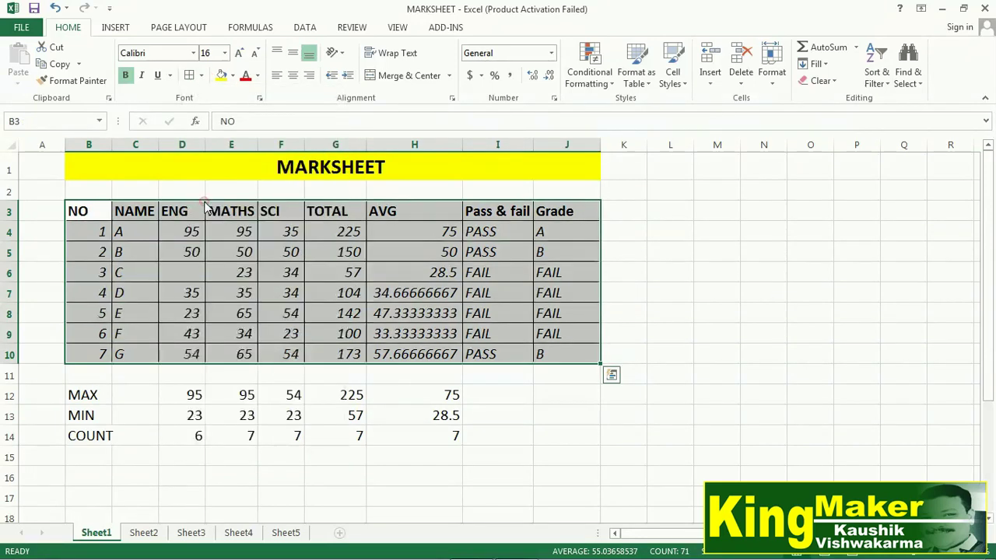
{"action": "left_click", "coordinate": [382, 306]}
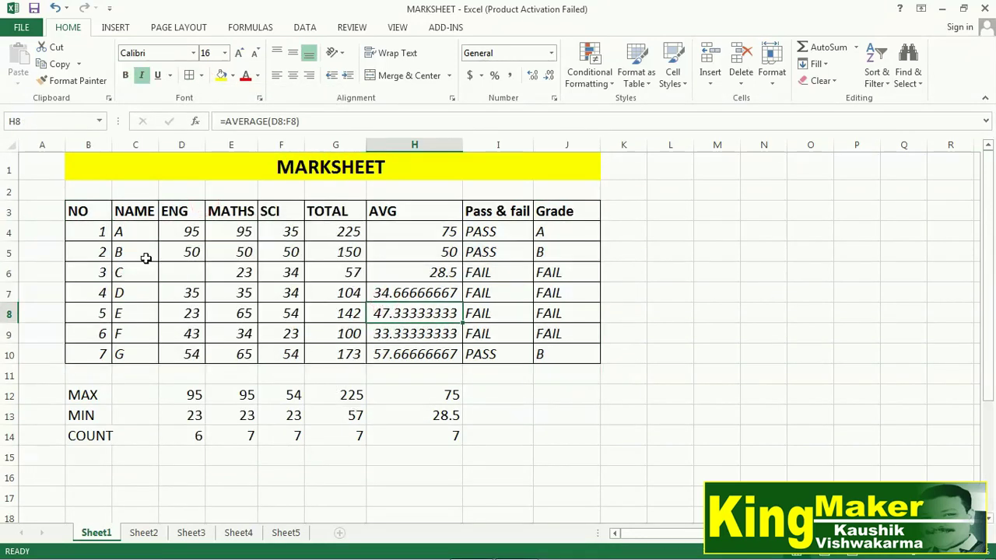